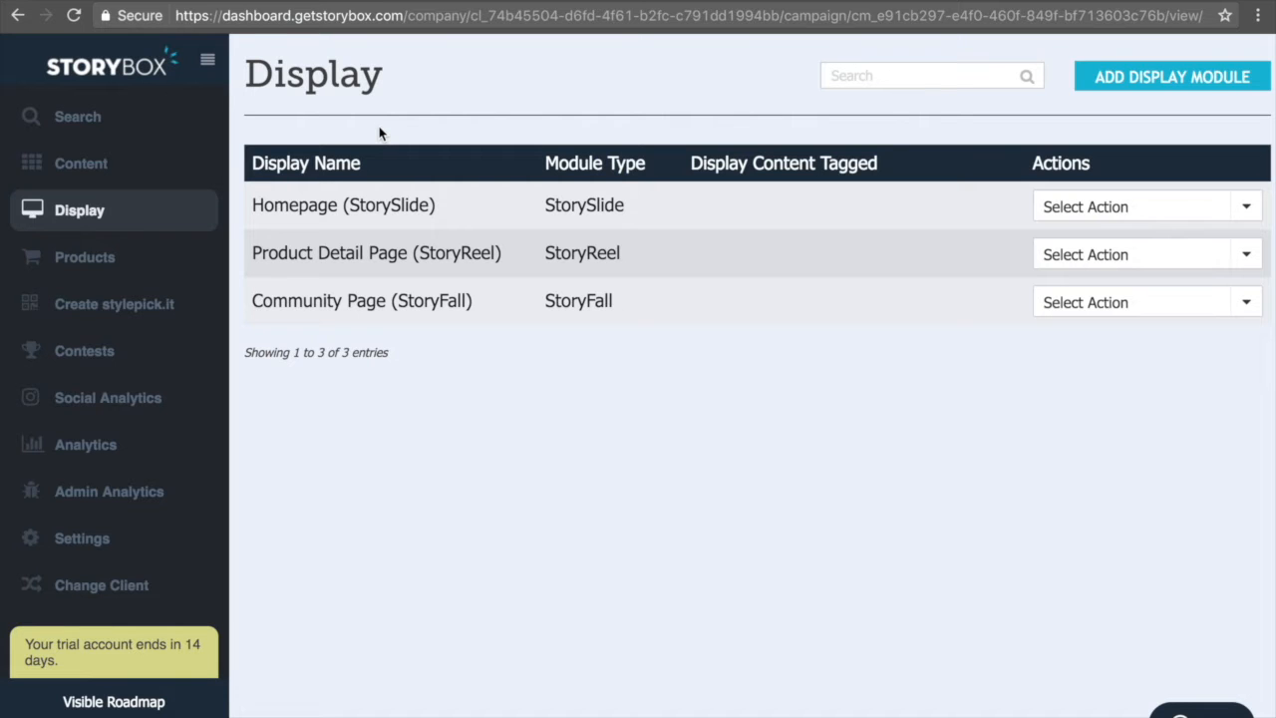
# Switch to the Southern Tide homepage, advance its #FOLLOWTHETIDE photo slider, and view the enlarged post of the man in the white T-shirt
pyautogui.click(145, 1)
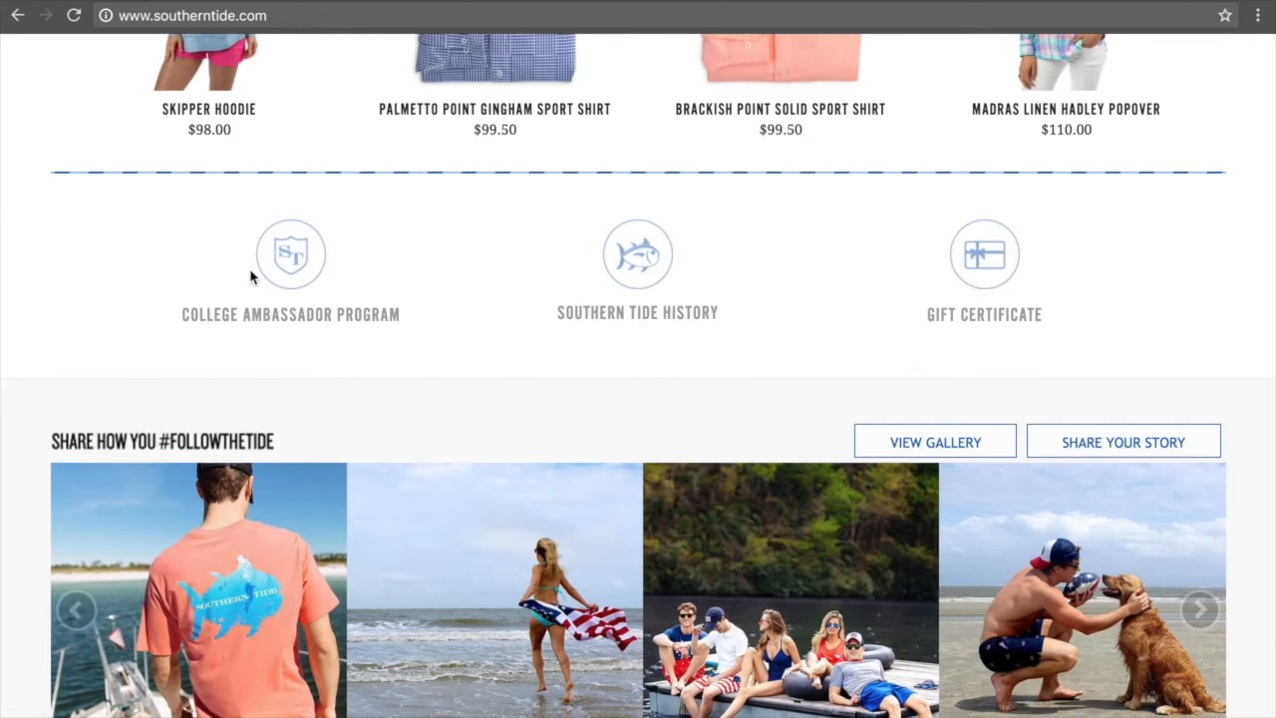
pyautogui.scroll(-1, 250, 277)
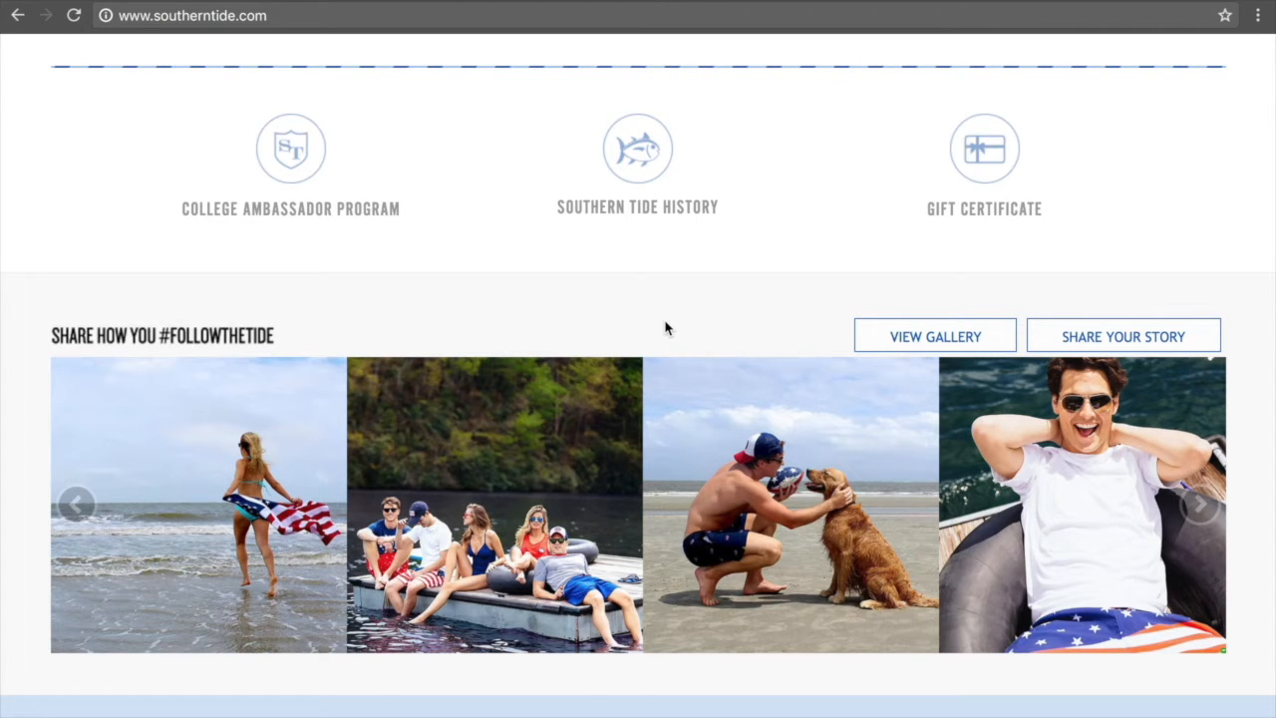
pyautogui.click(1198, 505)
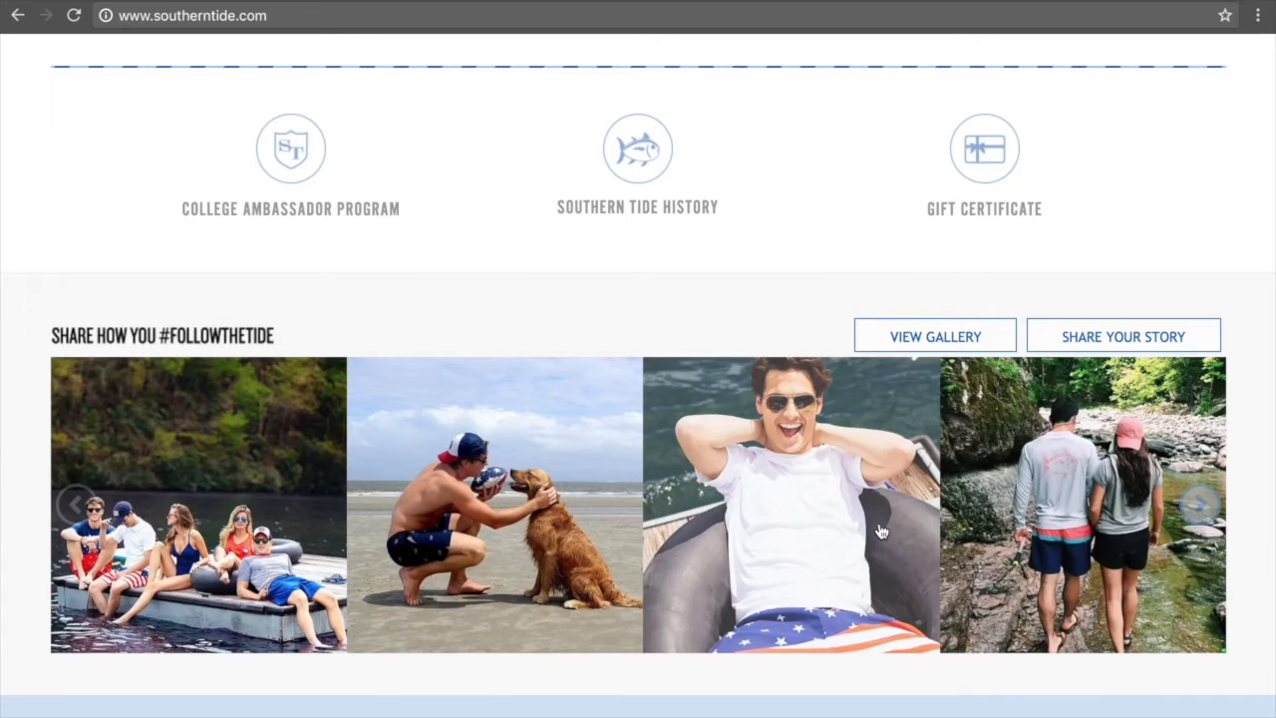
pyautogui.click(867, 528)
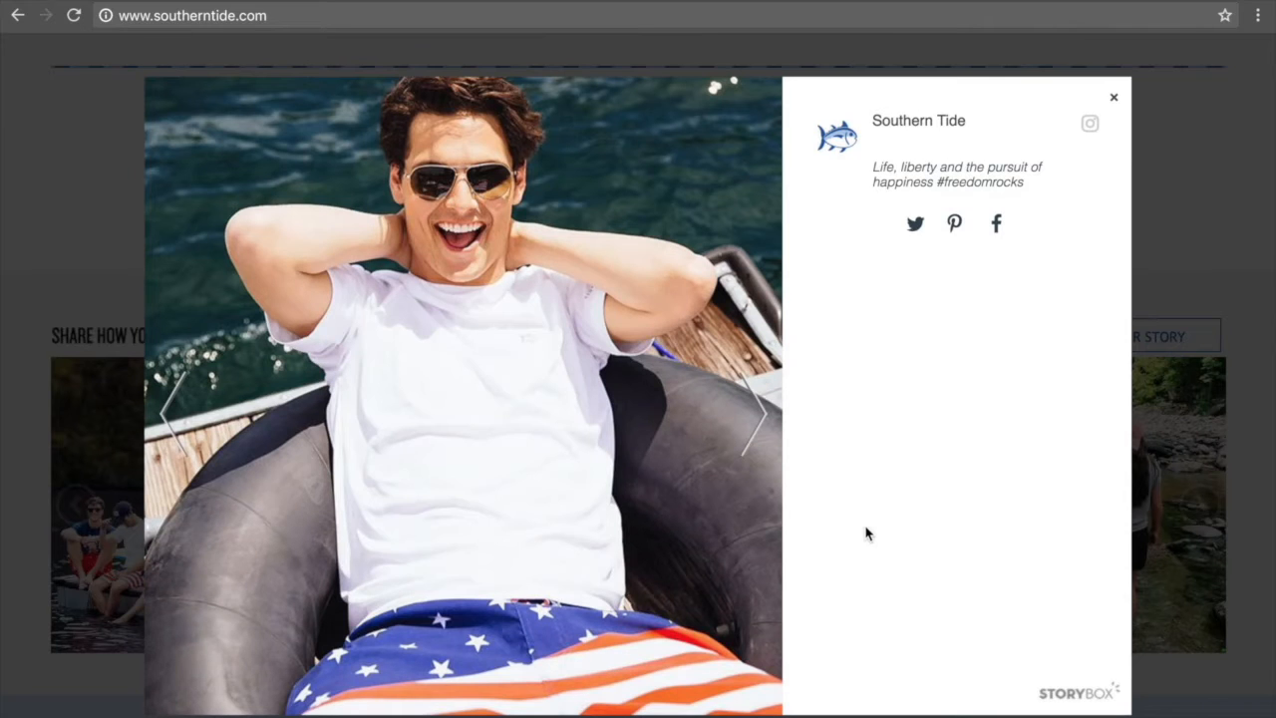
pyautogui.click(1115, 98)
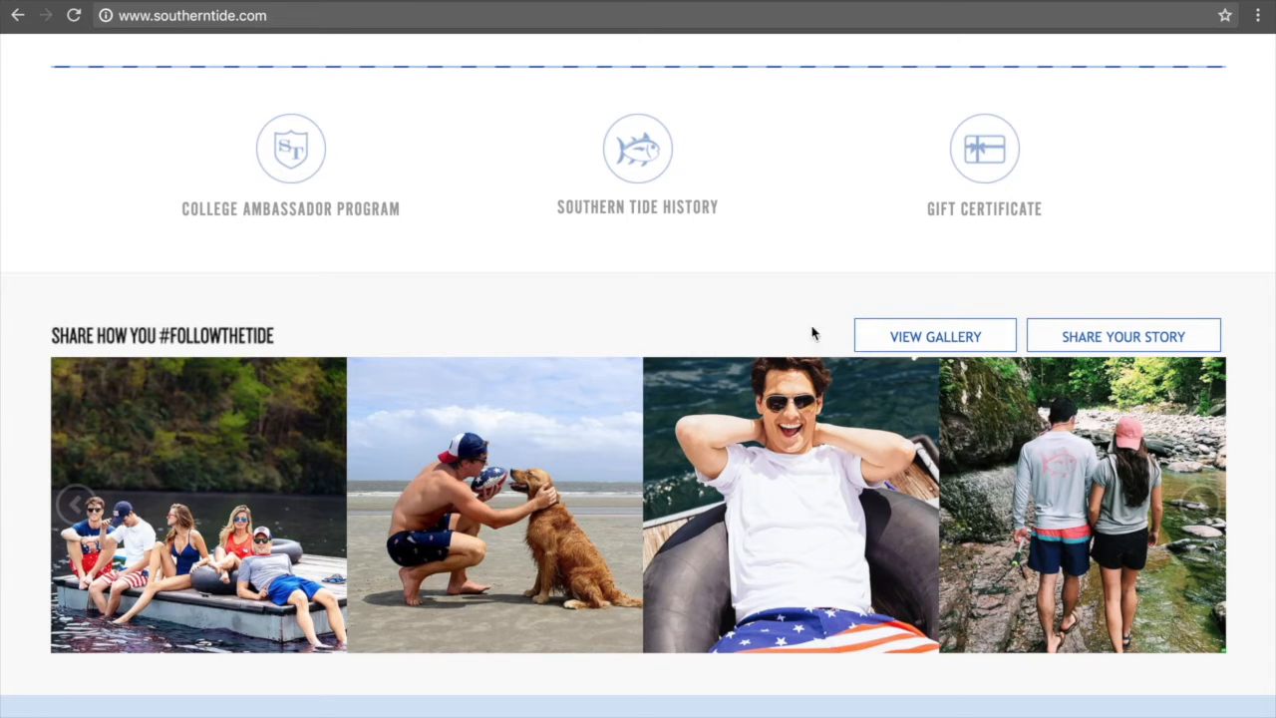
# Open the full gallery from Southern Tide's #FOLLOWTHETIDE section and browse down through its community photos
pyautogui.click(935, 342)
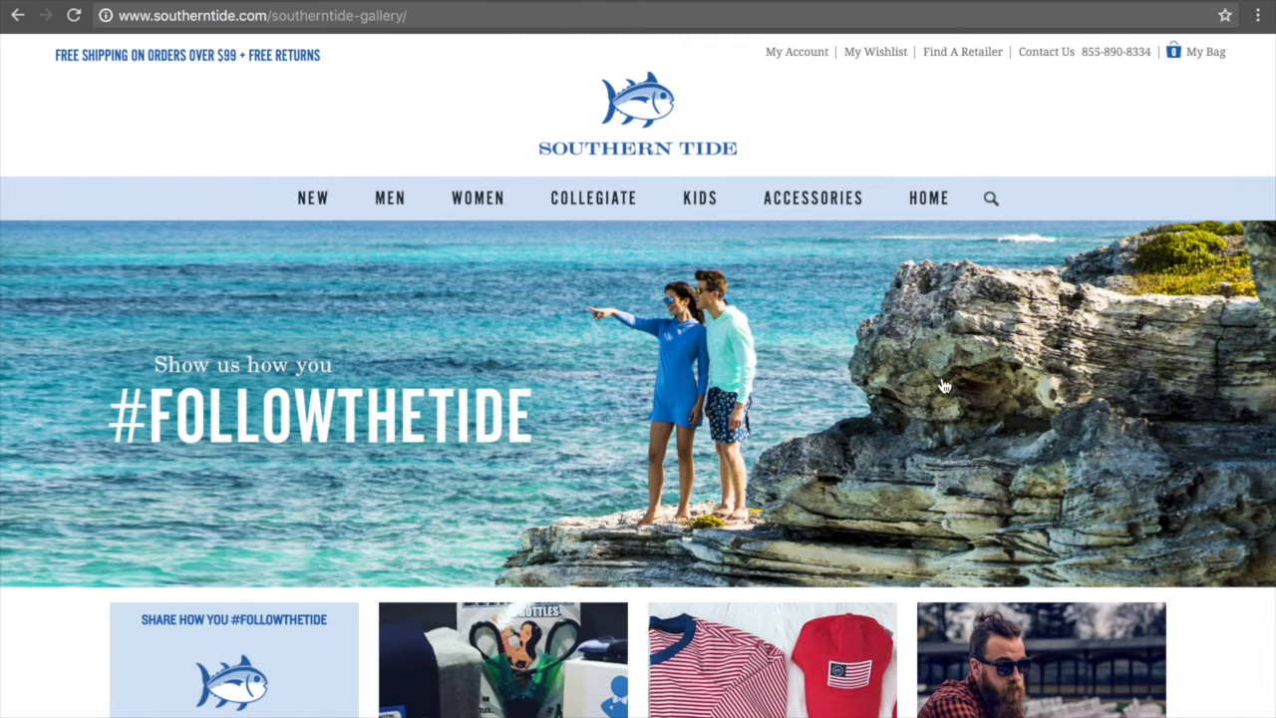
pyautogui.scroll(-2, 952, 493)
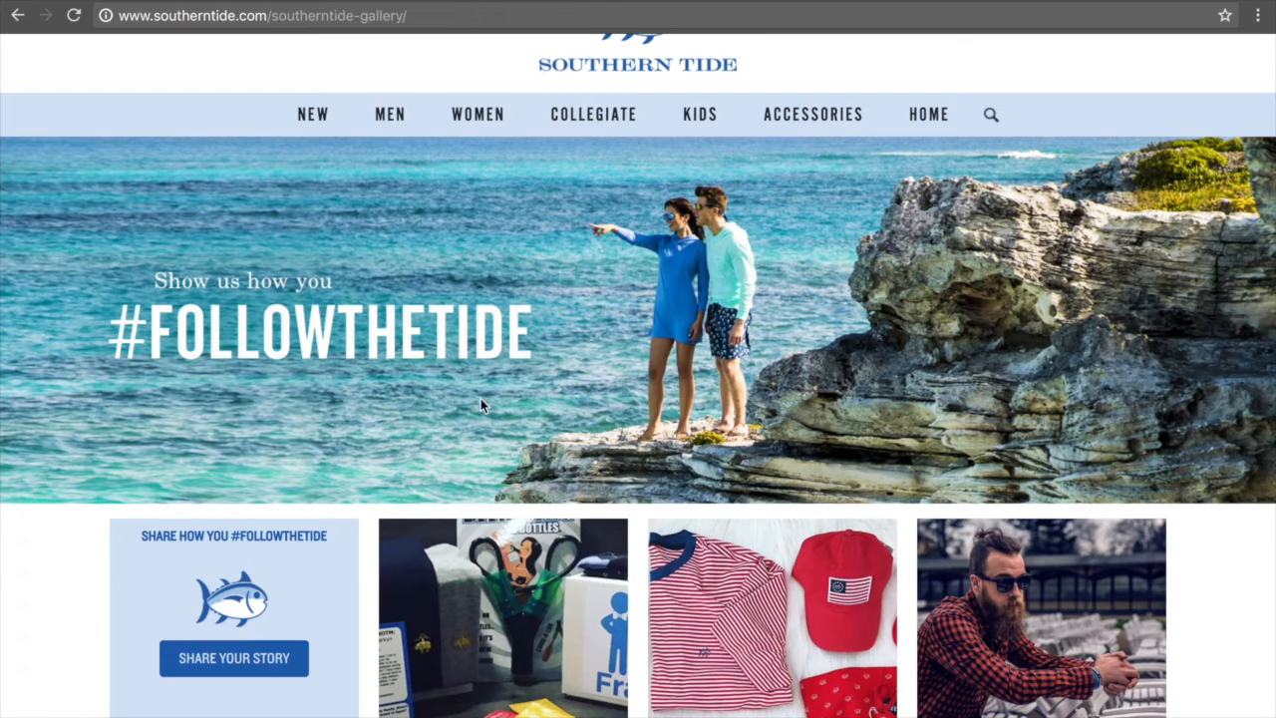
pyautogui.scroll(-8, 480, 402)
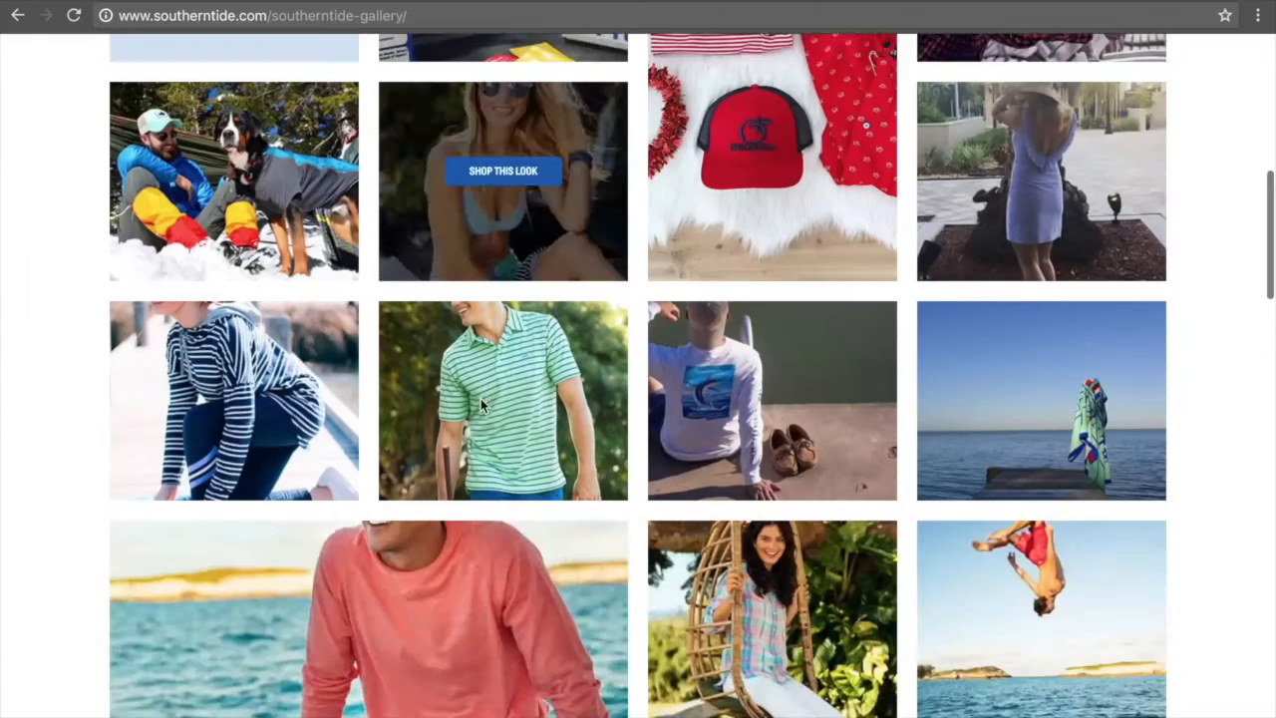
pyautogui.scroll(-3, 480, 403)
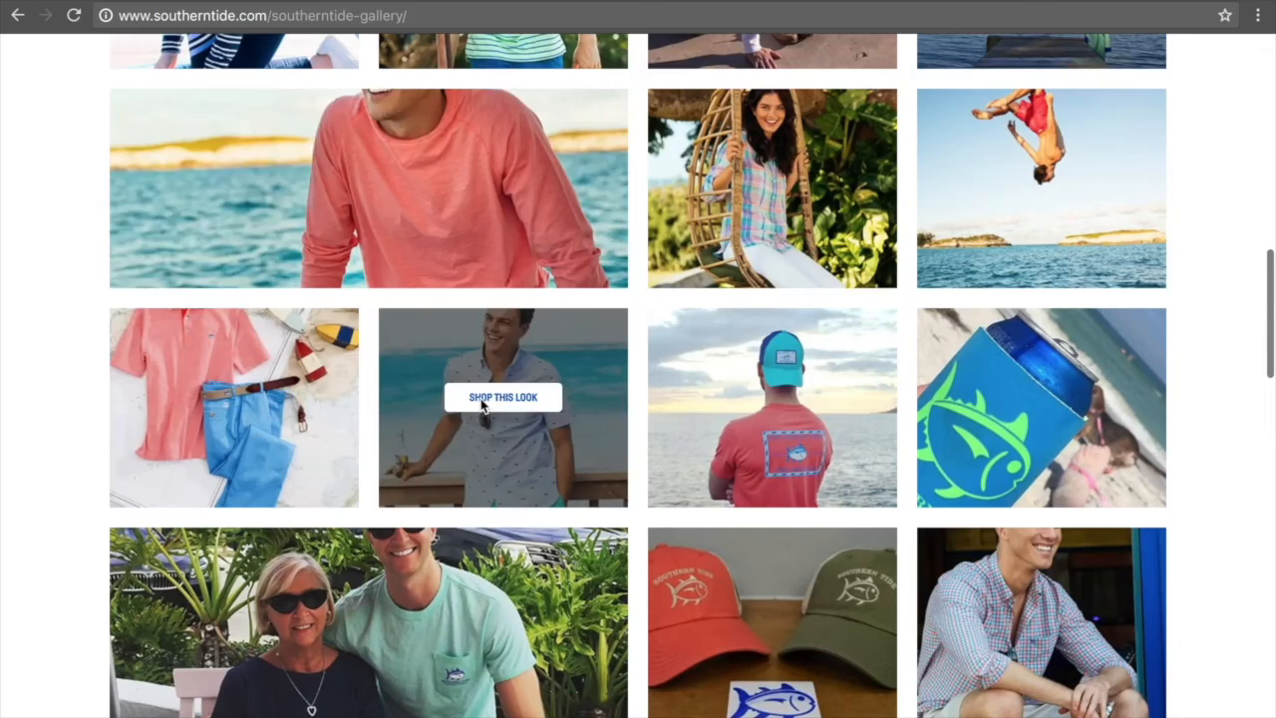
pyautogui.scroll(-3, 481, 404)
pyautogui.scroll(-8, 481, 404)
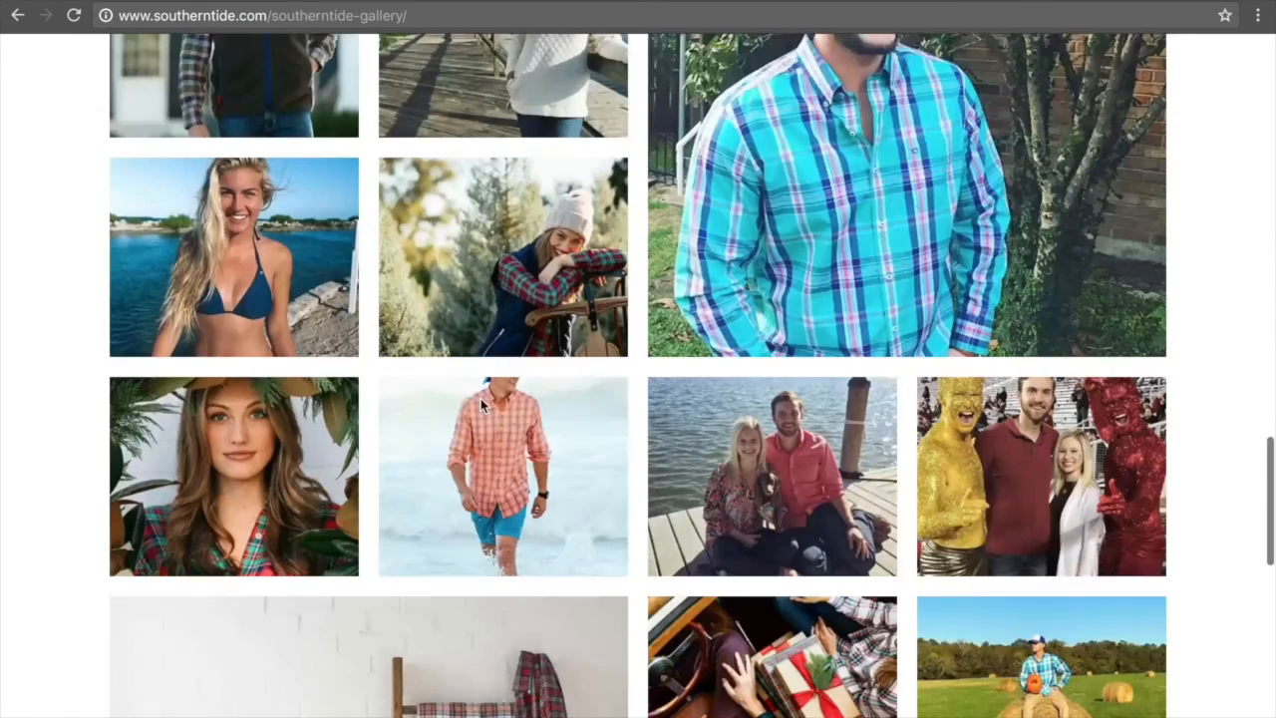
pyautogui.scroll(-4, 480, 404)
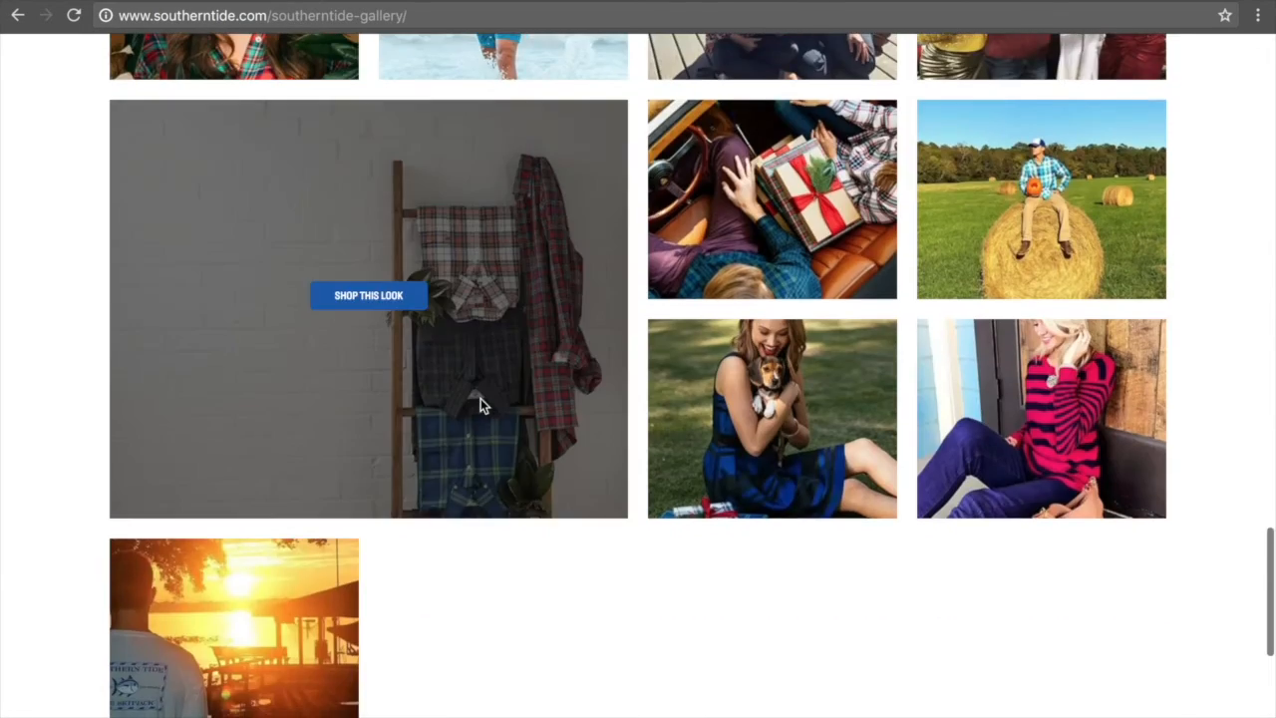
pyautogui.scroll(-3, 481, 404)
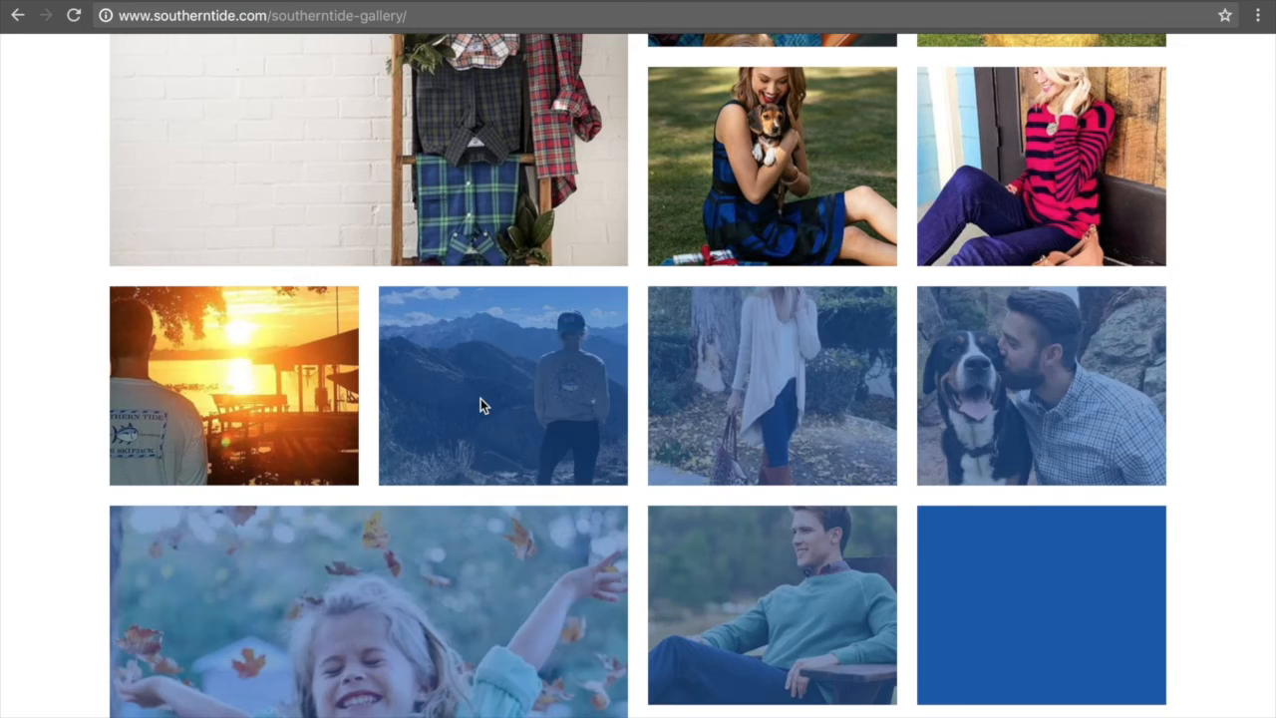
pyautogui.scroll(-4, 480, 403)
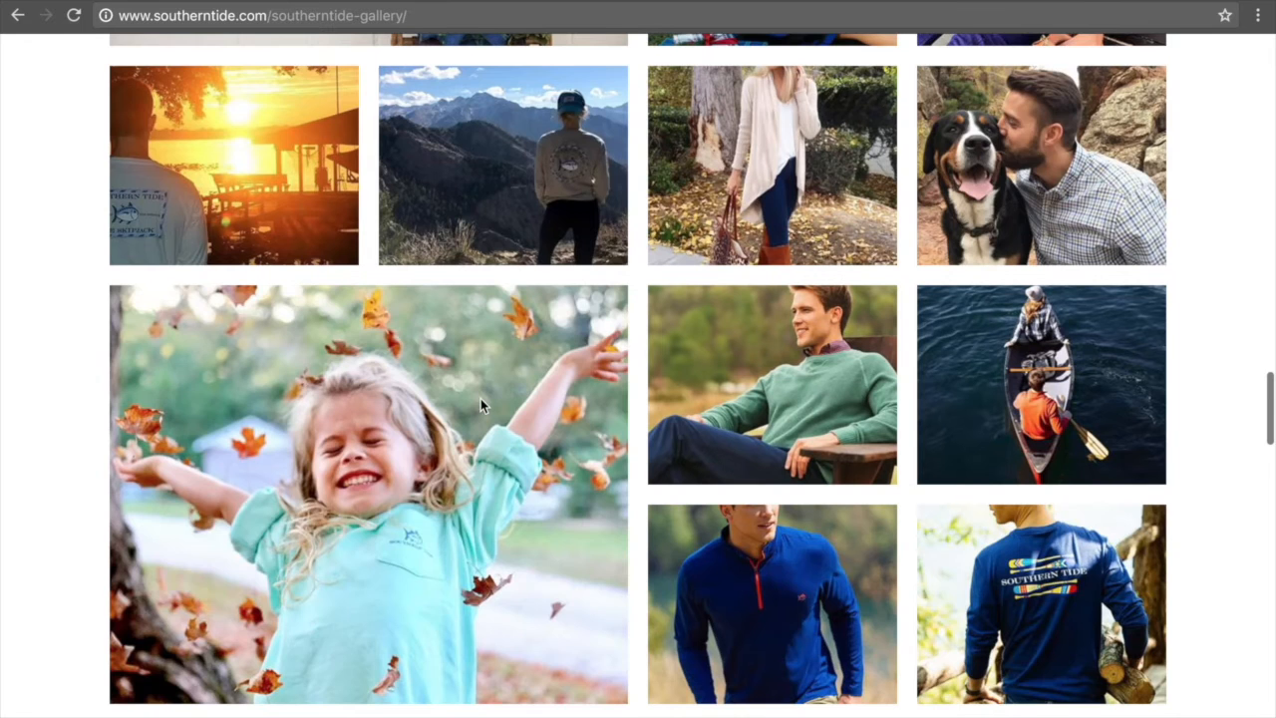
pyautogui.scroll(-4, 481, 398)
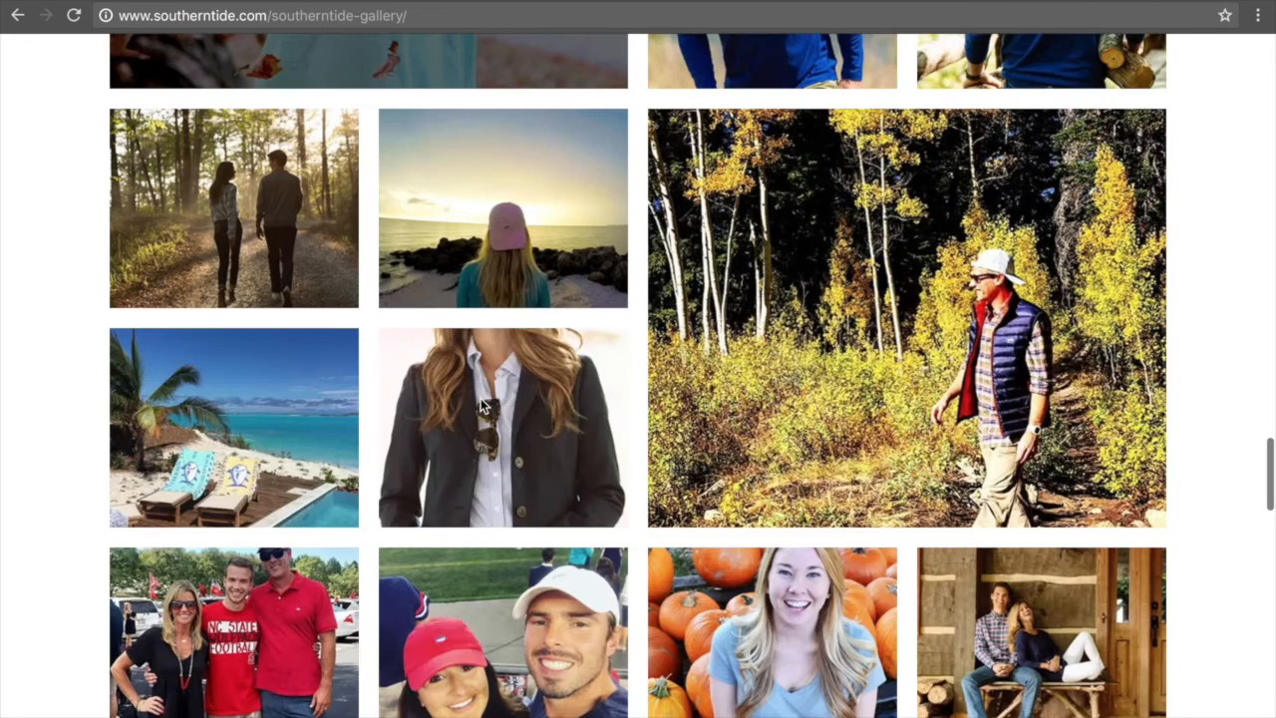
pyautogui.scroll(-1, 482, 404)
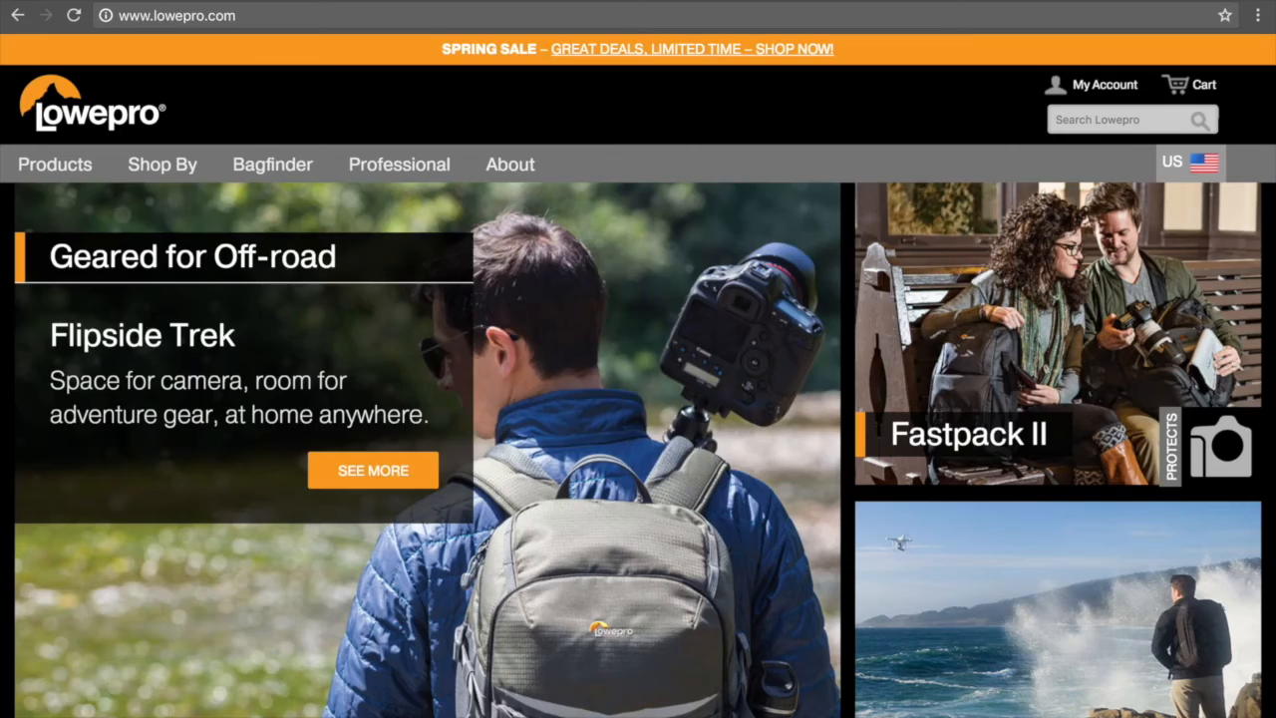
# Find the #LoweproStory slider on the Lowepro homepage and page forward through its customer photos
pyautogui.moveTo(507, 163)
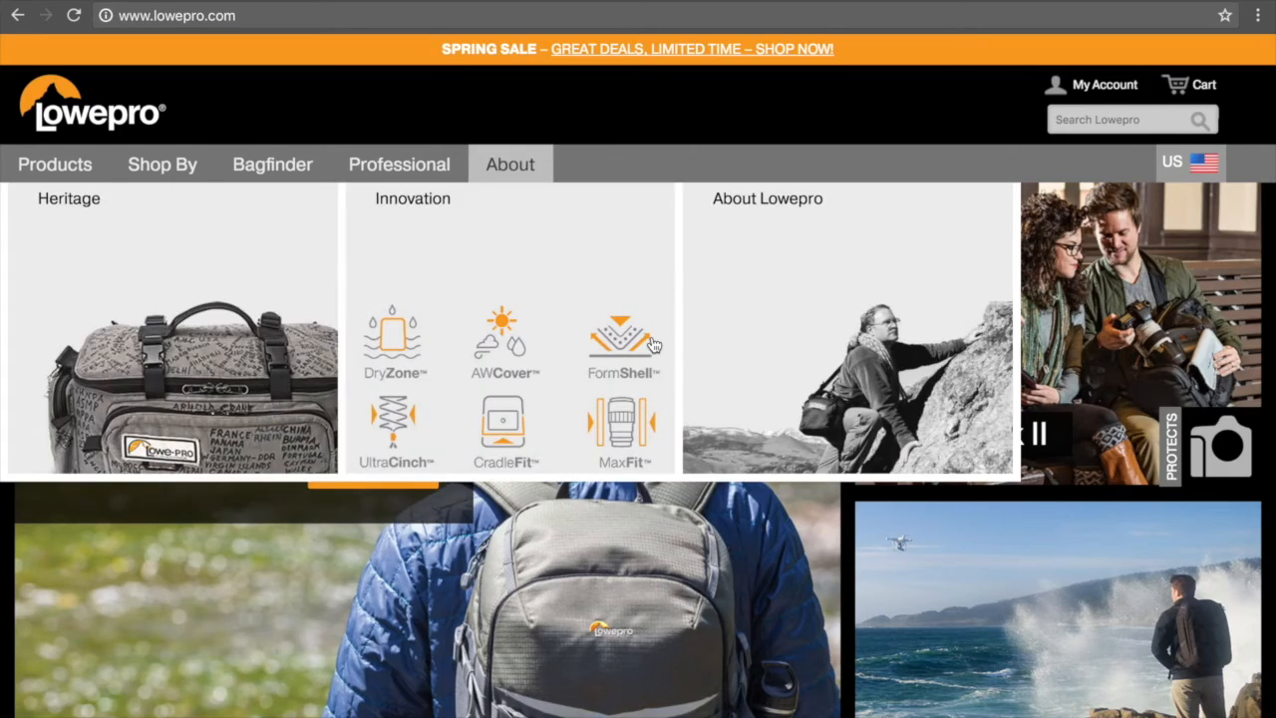
pyautogui.scroll(-3, 653, 345)
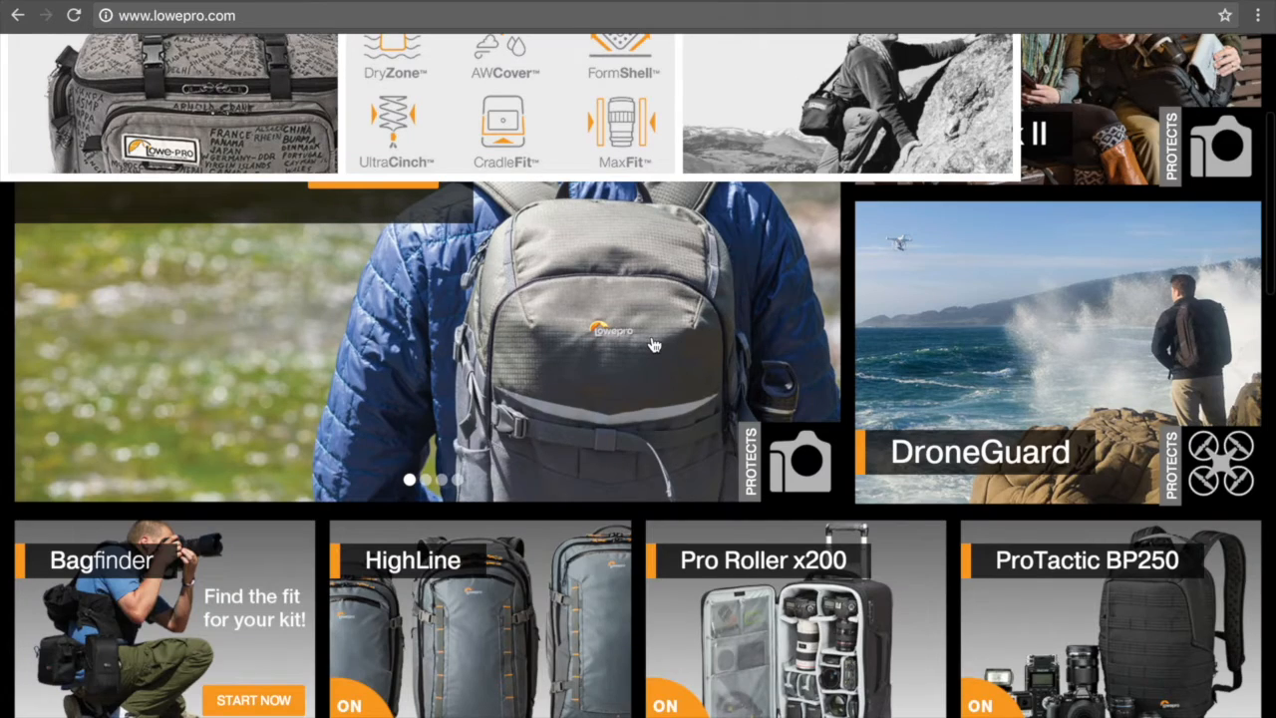
pyautogui.scroll(-6, 653, 345)
pyautogui.scroll(-6, 650, 336)
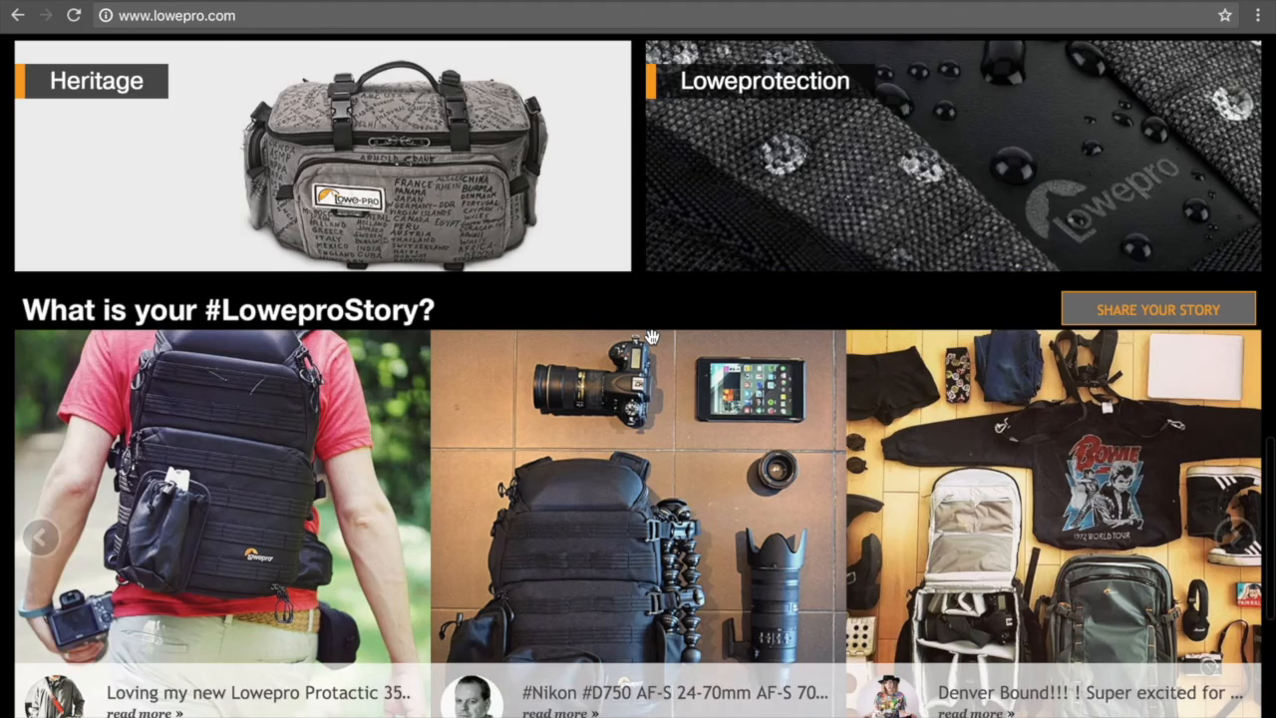
pyautogui.scroll(-1, 651, 336)
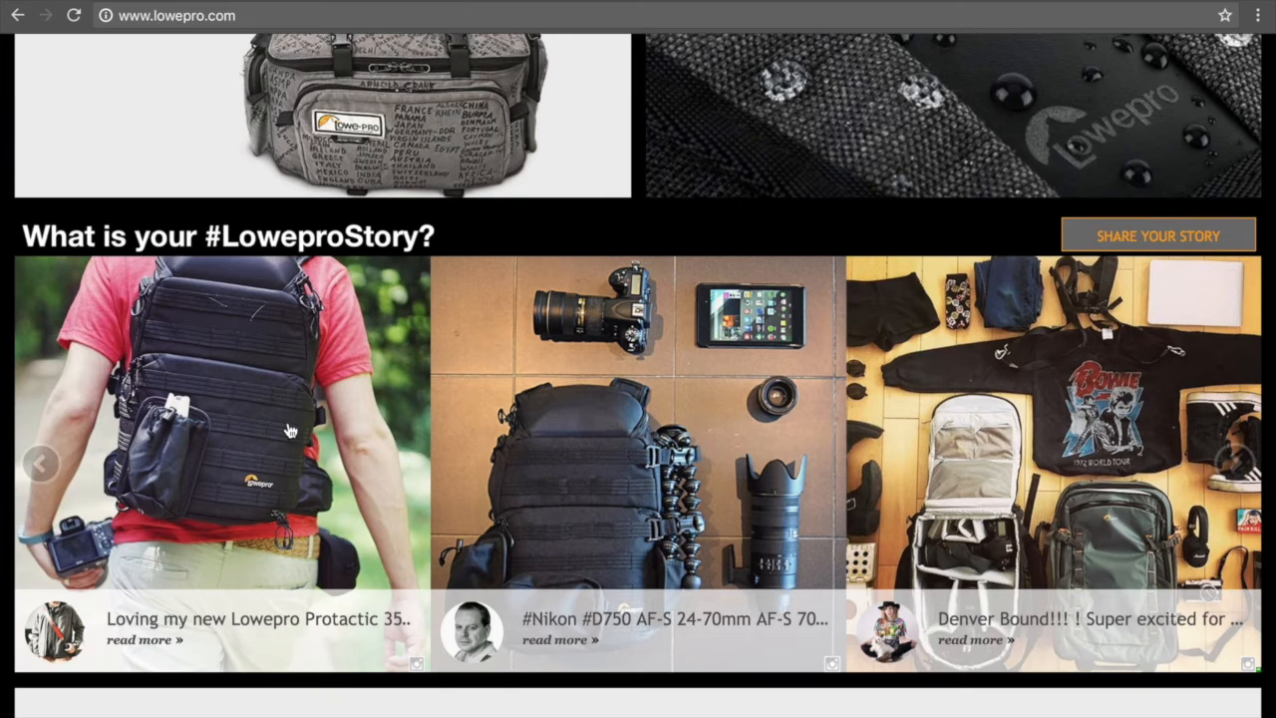
pyautogui.click(1232, 465)
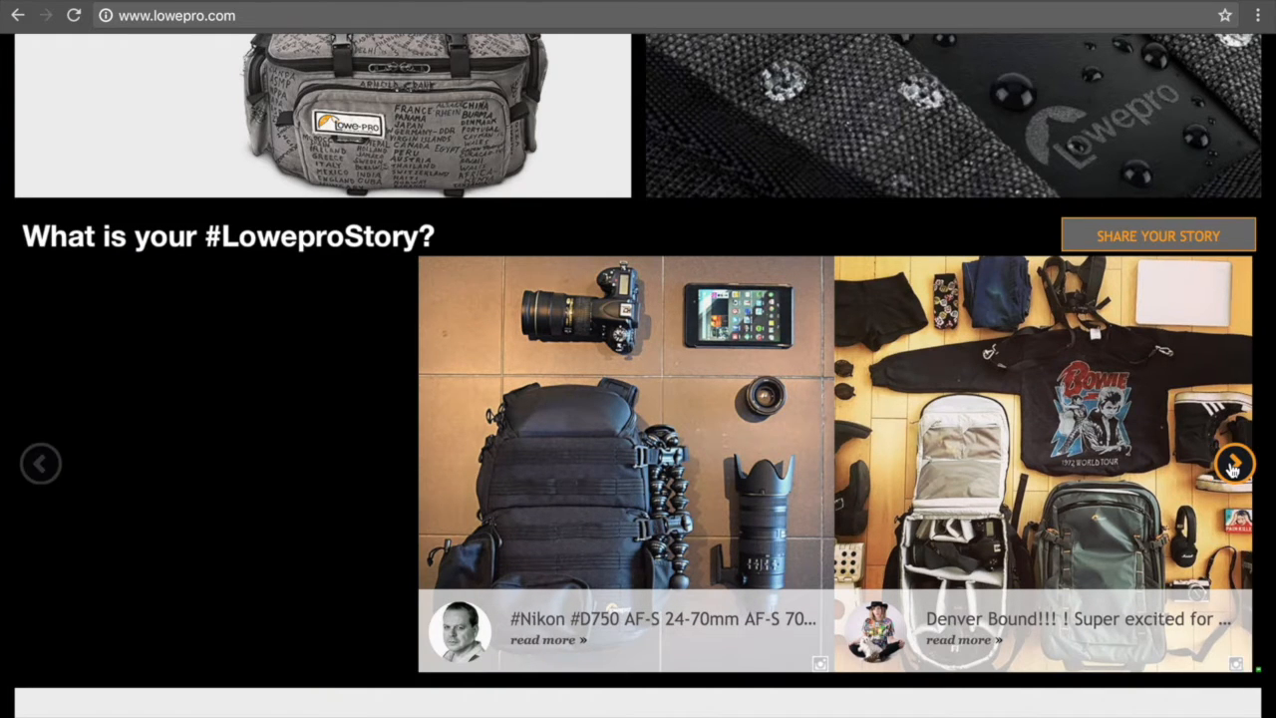
pyautogui.click(1232, 465)
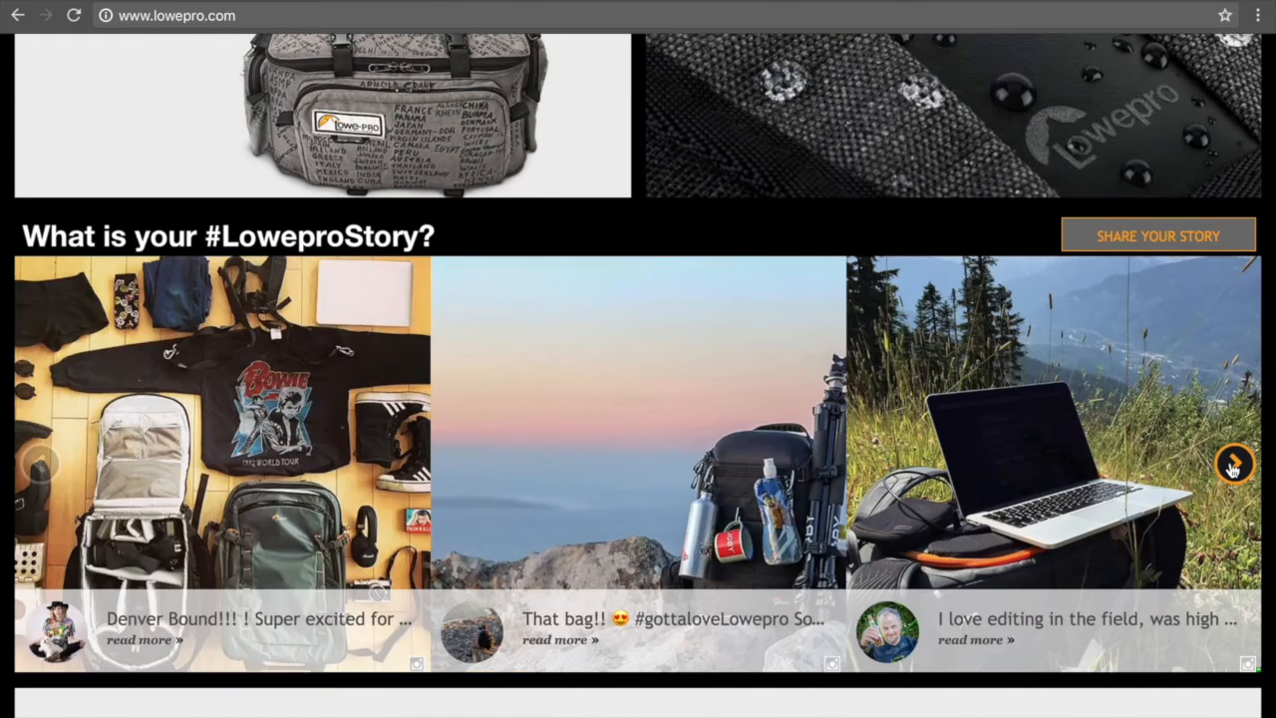
pyautogui.click(1233, 464)
pyautogui.click(1233, 464)
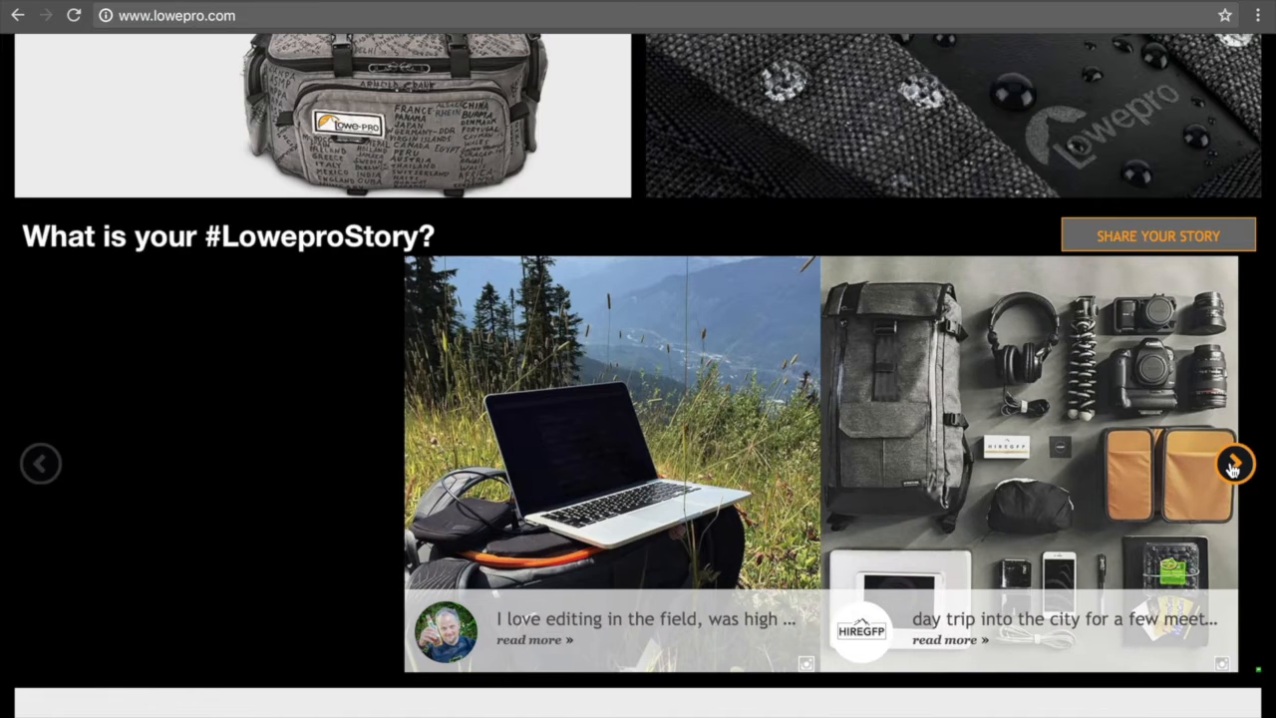
pyautogui.click(1232, 464)
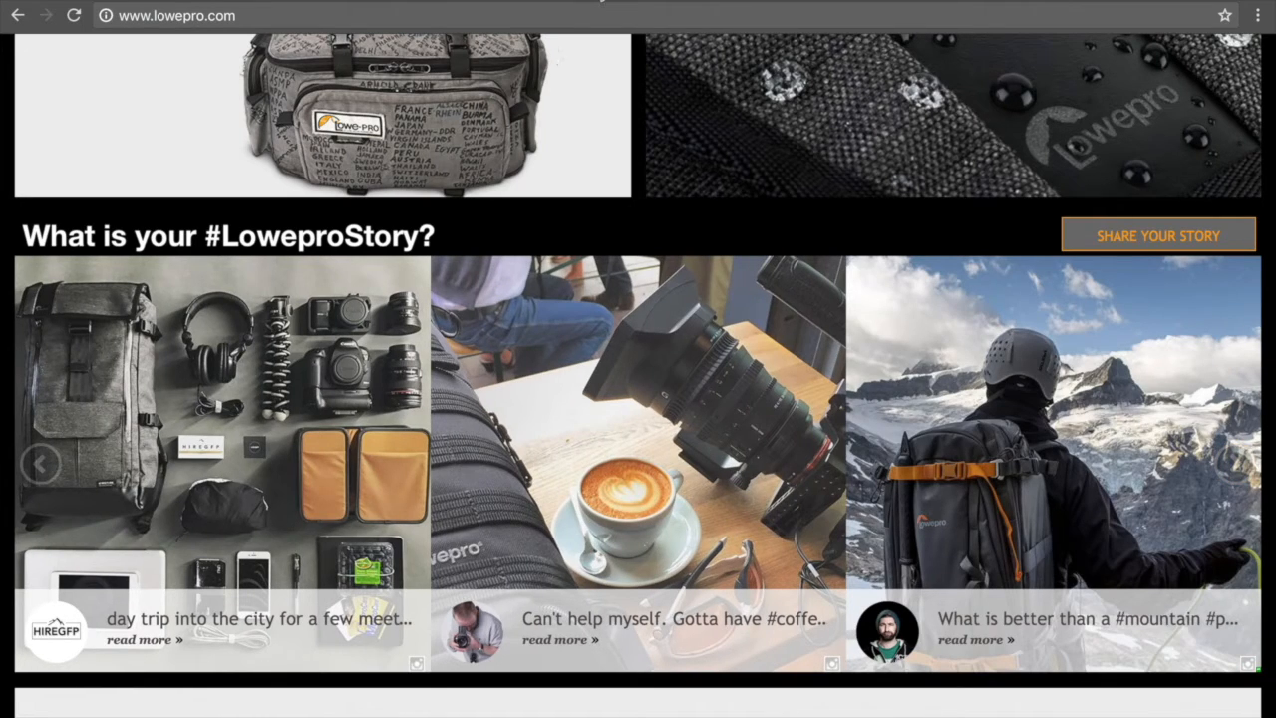
# Switch to Lowepro's ProTactic 350 AW product page, advance its #LoweproStory photo strip, and return to the product title
pyautogui.click(601, 0)
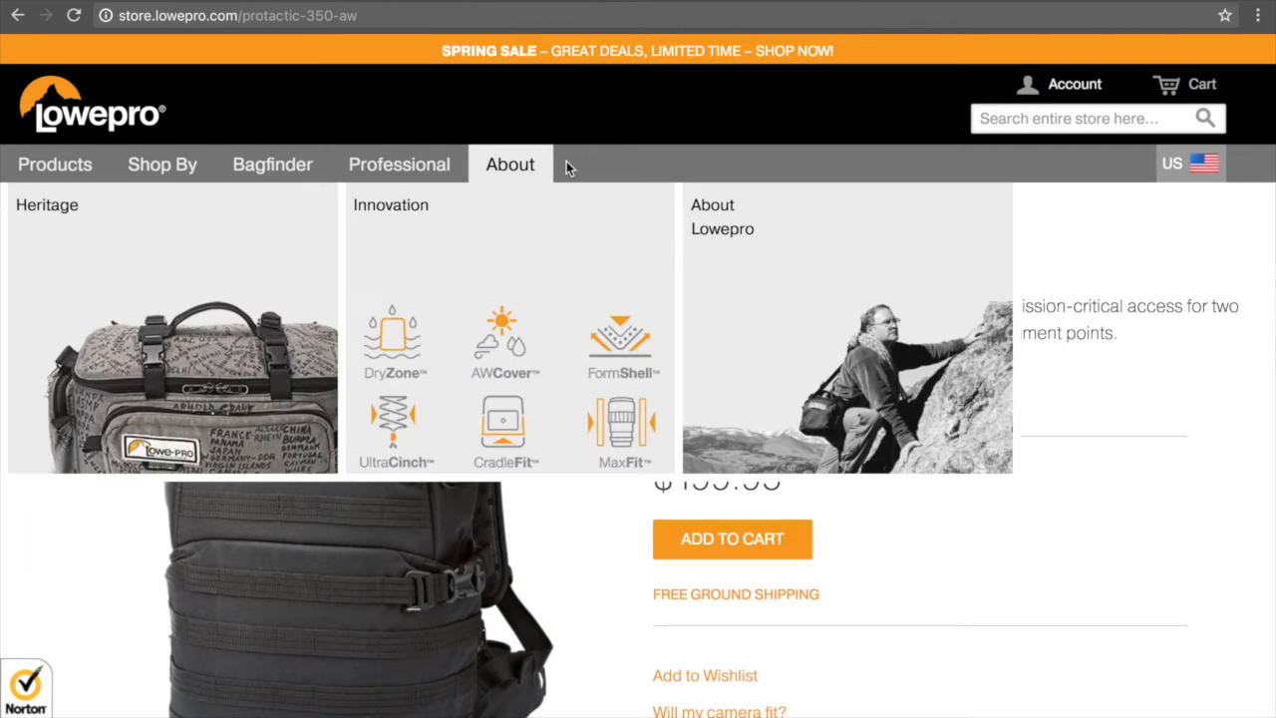
pyautogui.scroll(-2, 1037, 263)
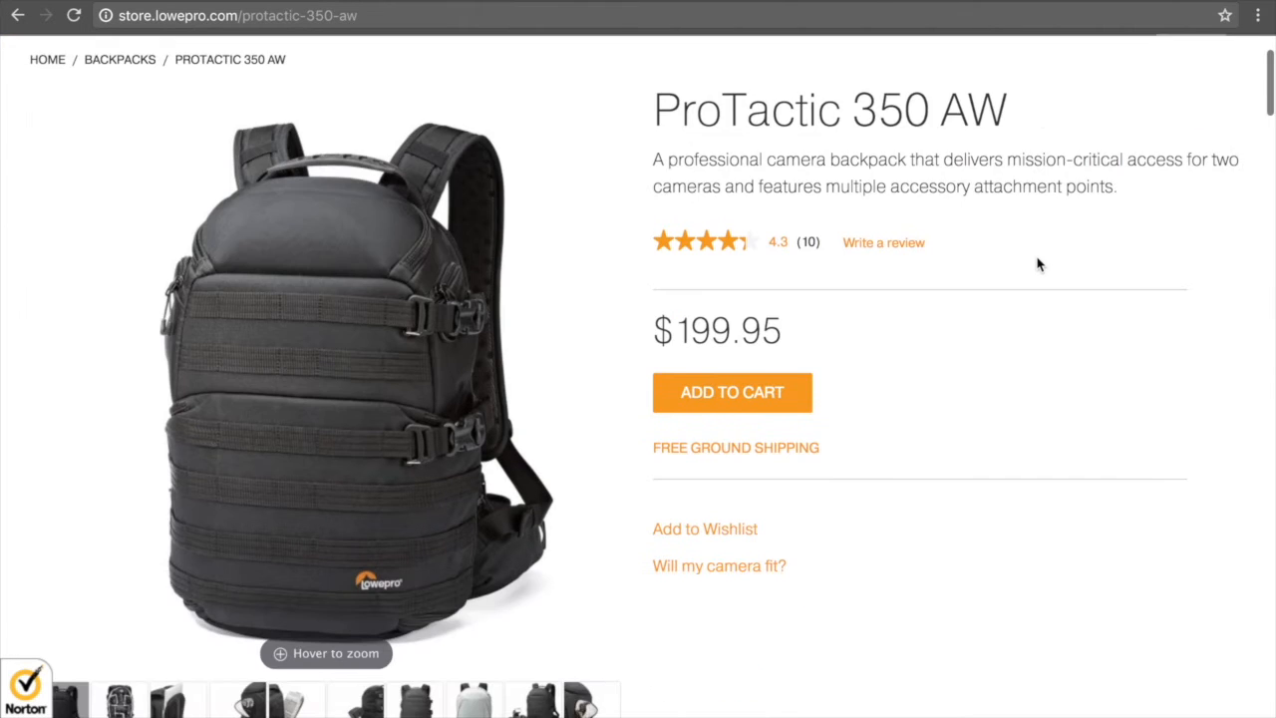
pyautogui.scroll(-2, 1036, 263)
pyautogui.scroll(-3, 1036, 263)
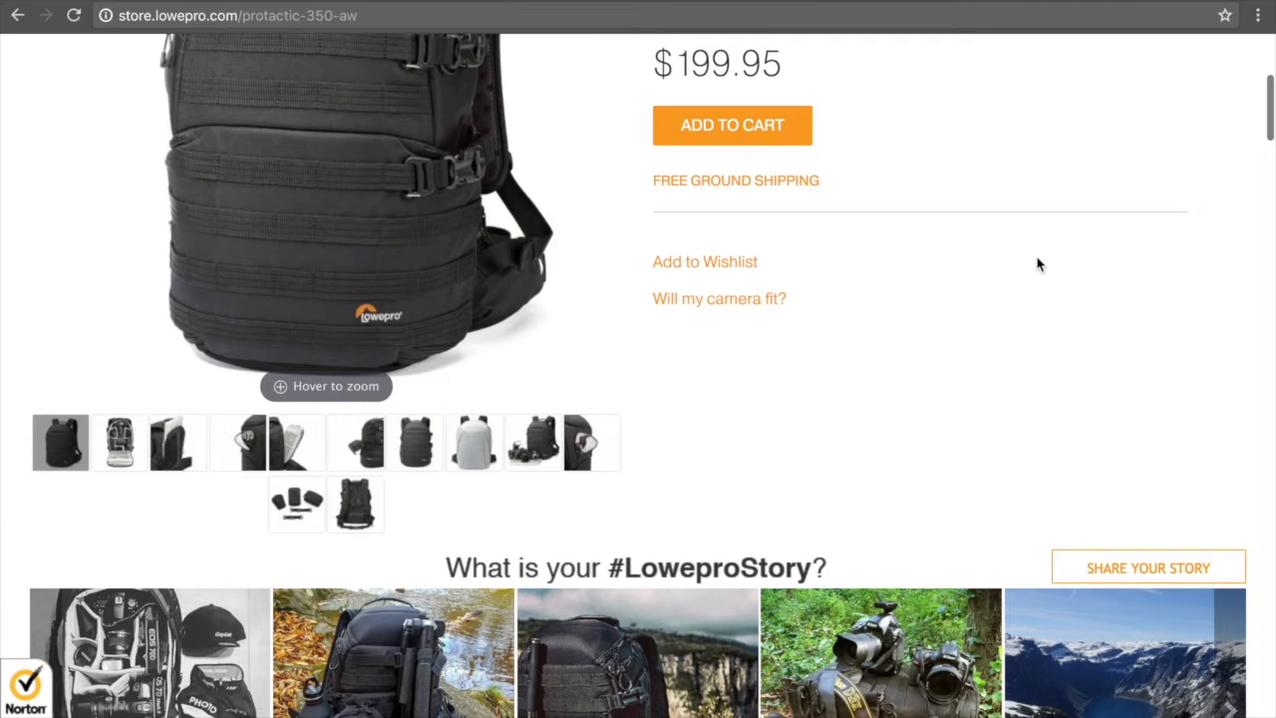
pyautogui.scroll(1, 1037, 264)
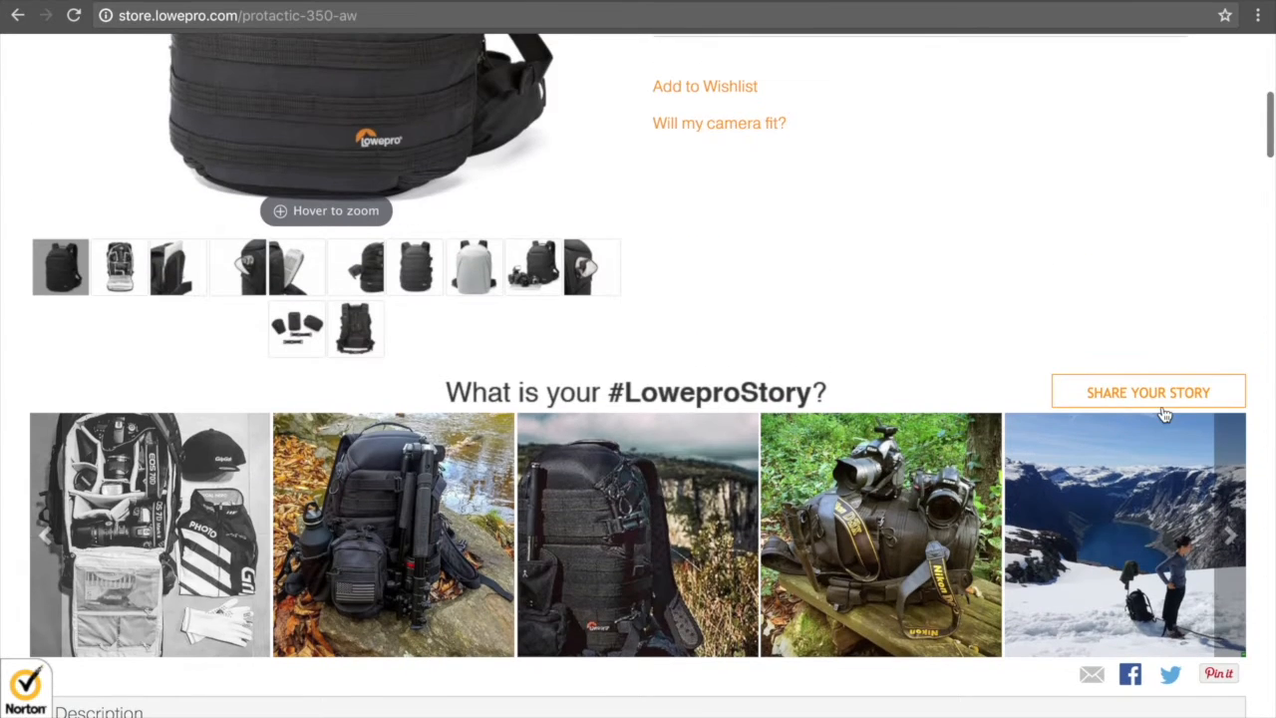
pyautogui.click(1241, 556)
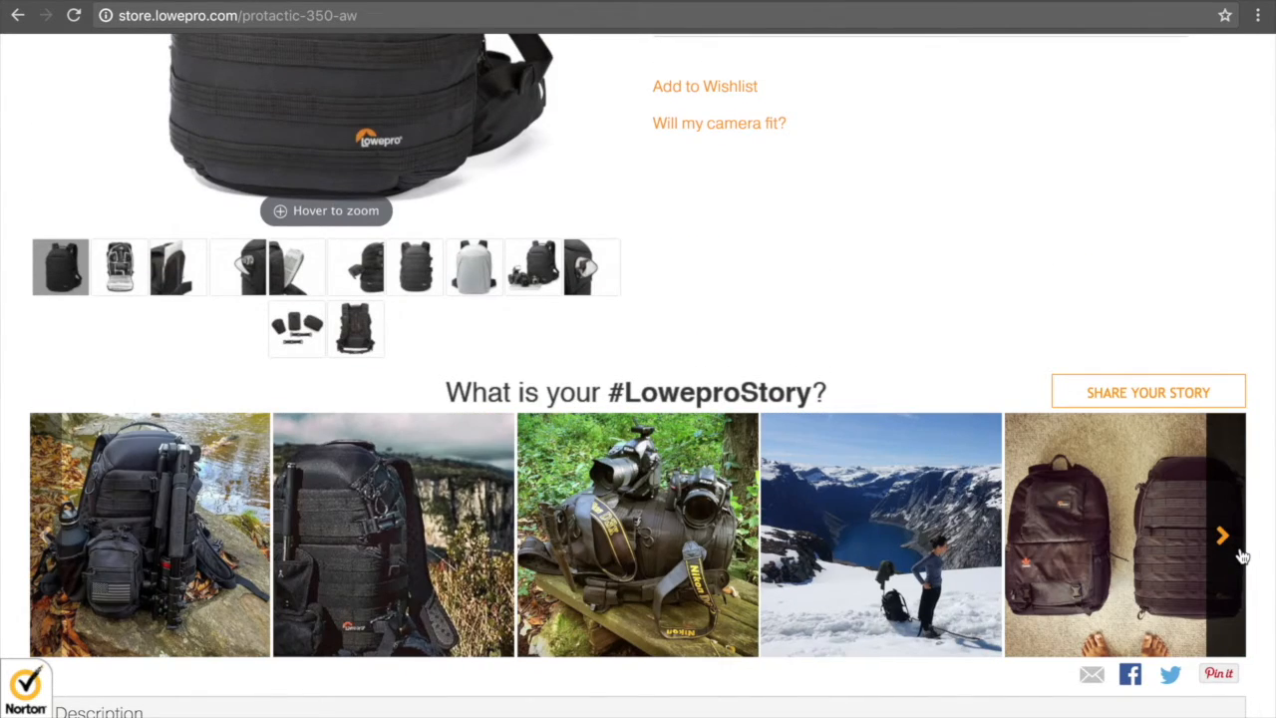
pyautogui.click(1242, 556)
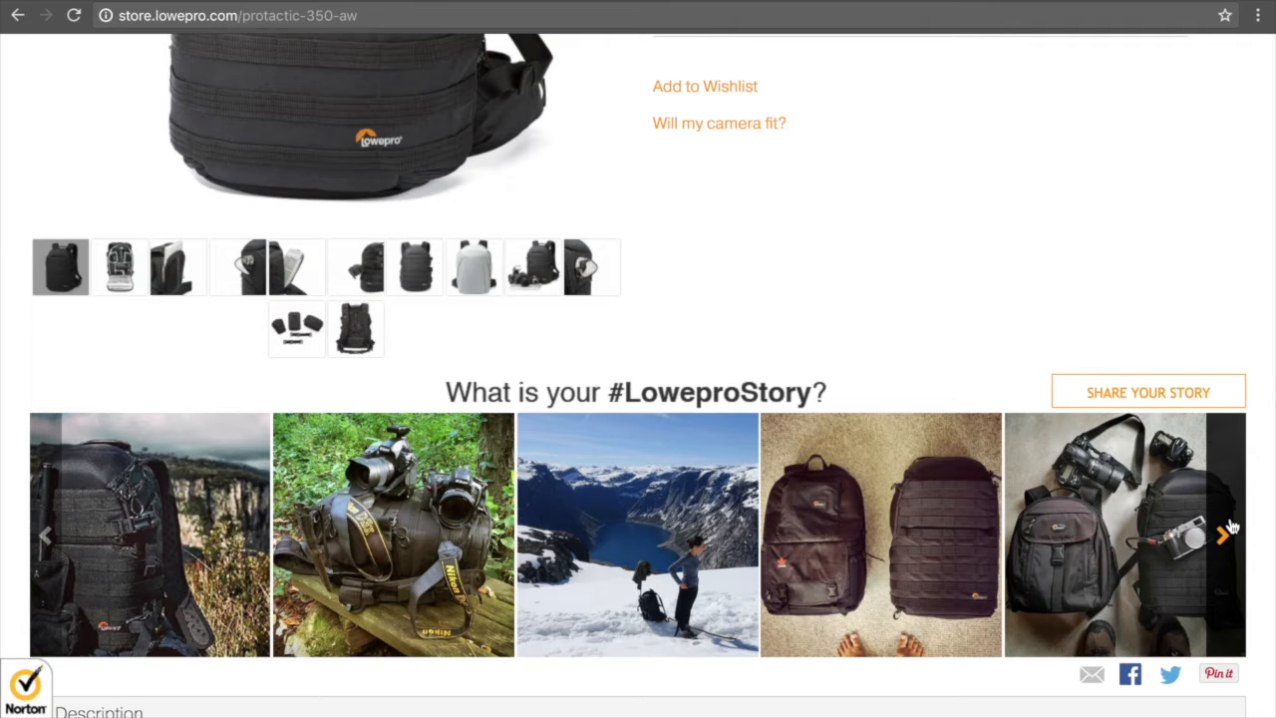
pyautogui.scroll(1, 921, 378)
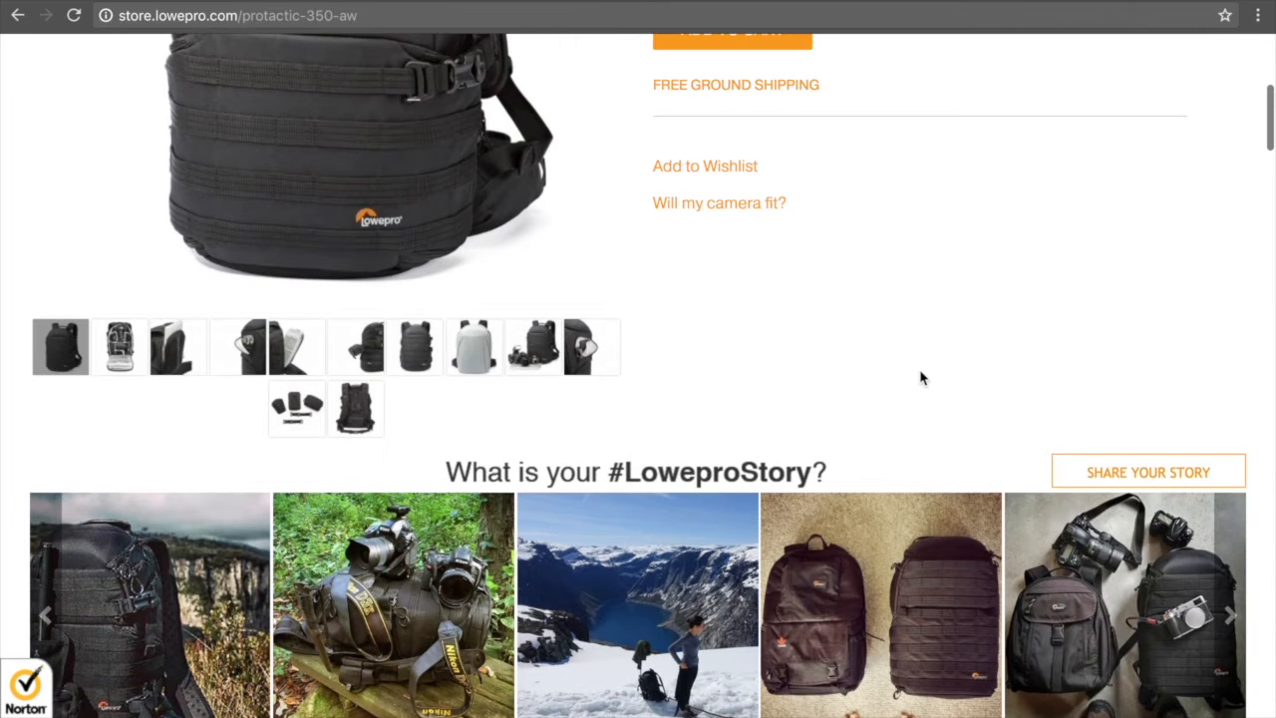
pyautogui.scroll(2, 920, 378)
pyautogui.scroll(3, 921, 377)
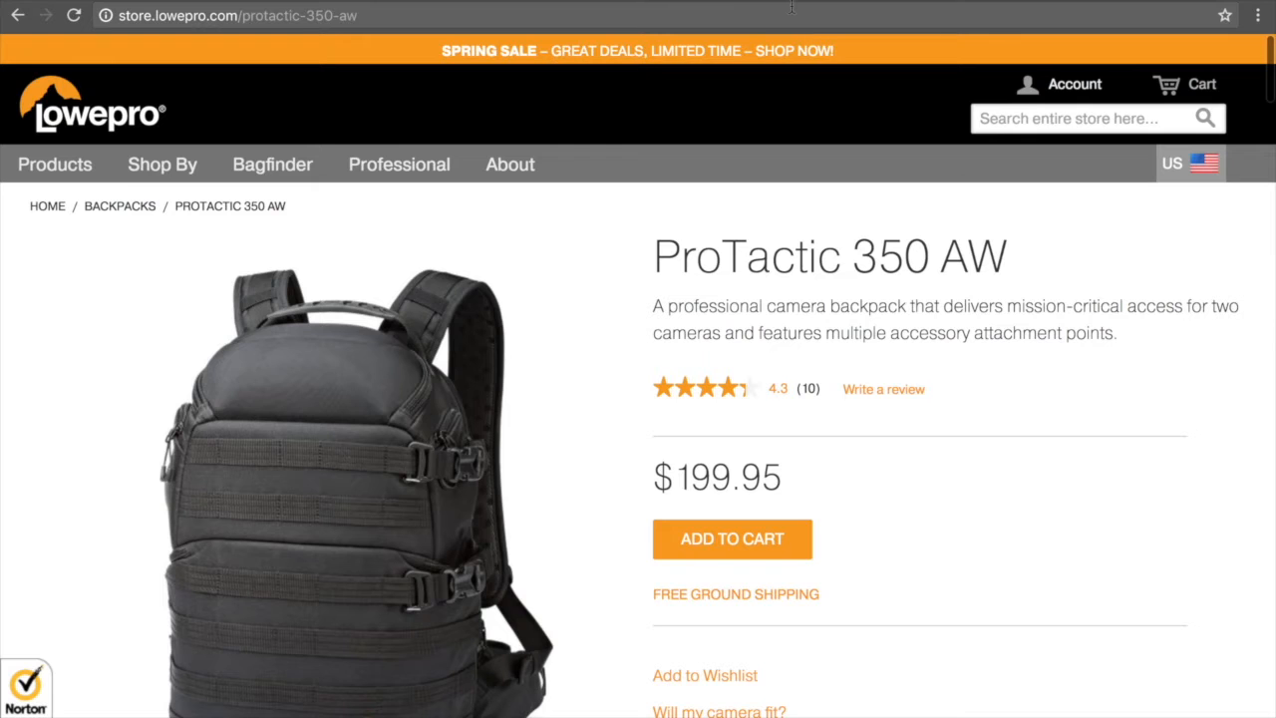
# Switch to the demo.getstorybox.com site and page forward through the #ToastMade gallery in the StorySlide demo
pyautogui.click(782, 1)
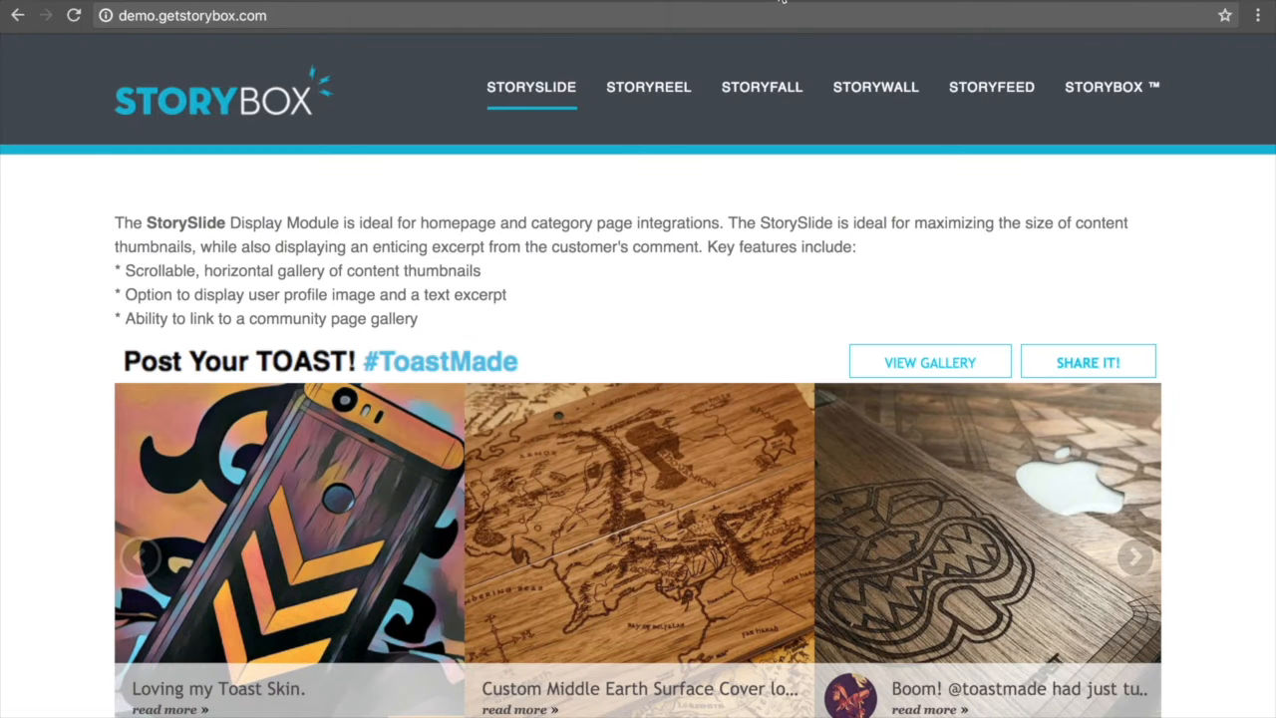
pyautogui.click(312, 20)
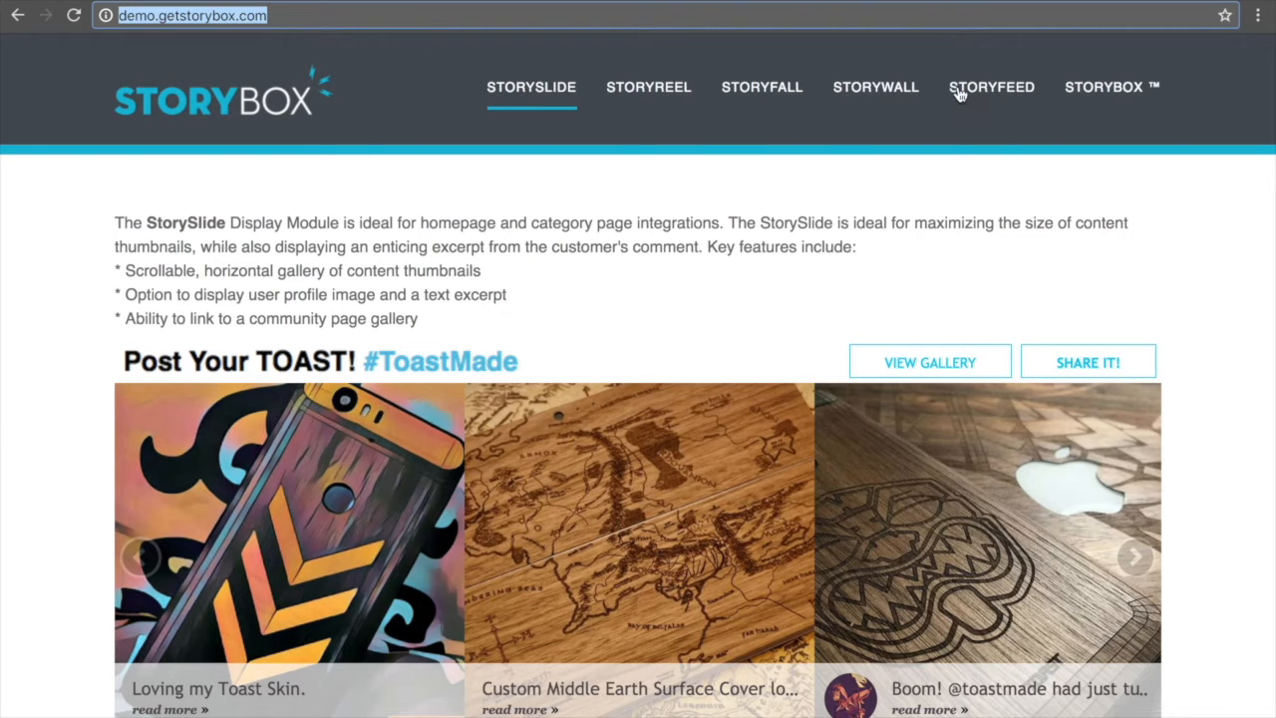
pyautogui.scroll(-1, 828, 202)
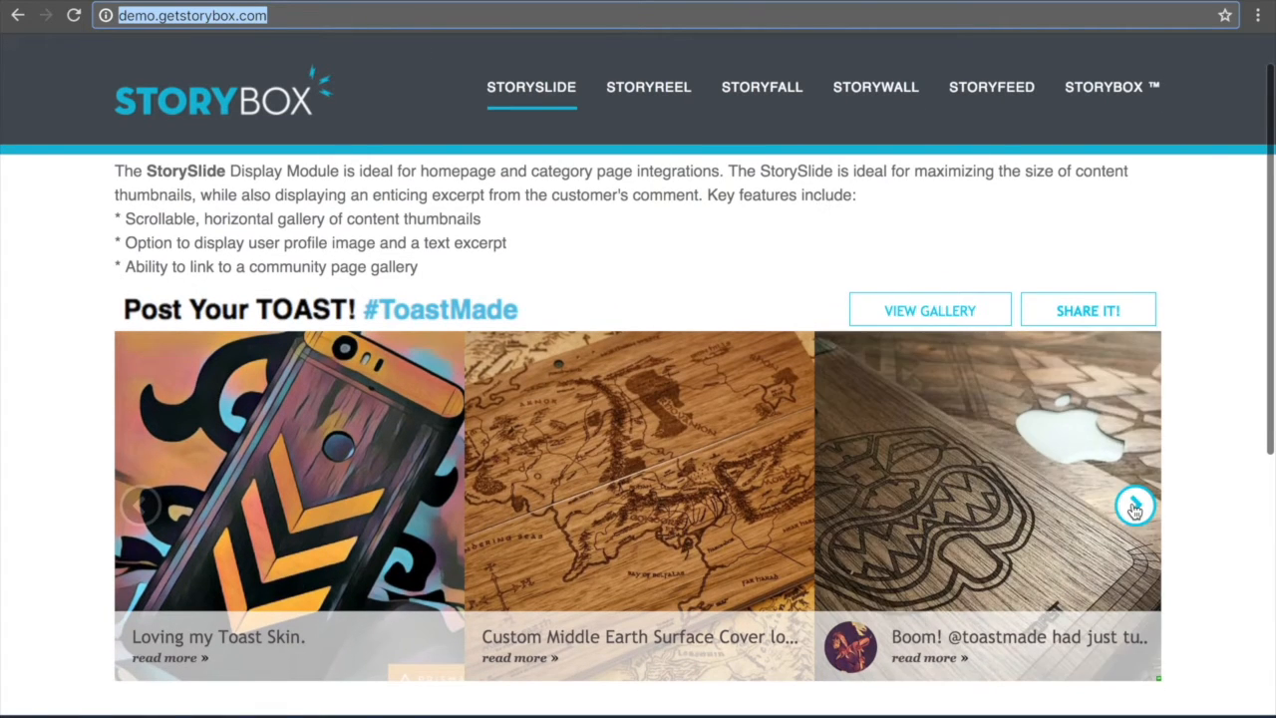
pyautogui.click(1134, 508)
pyautogui.click(1134, 508)
pyautogui.click(1134, 509)
pyautogui.click(1134, 508)
pyautogui.click(1134, 508)
pyautogui.click(1134, 508)
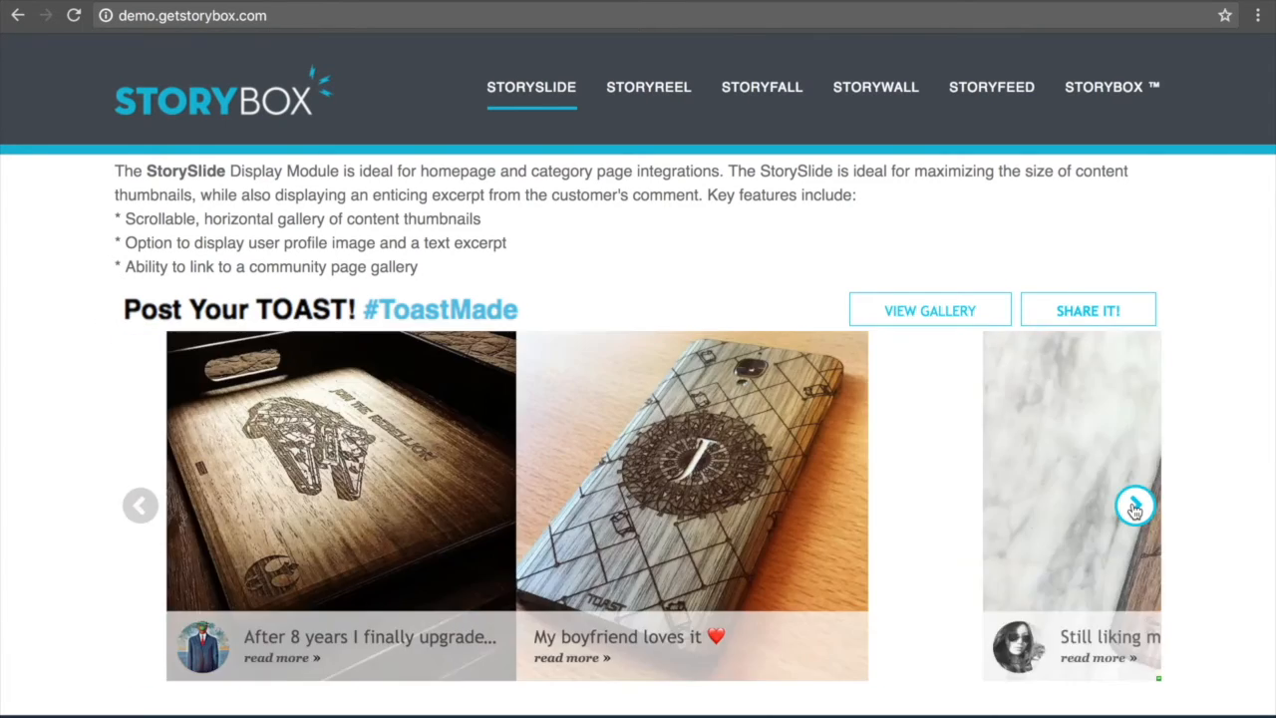
# View the wooden phone cover photo's details in the StorySlide demo, and advance the #FOLLOWTHETIDE gallery in the StoryReel demo
pyautogui.click(679, 493)
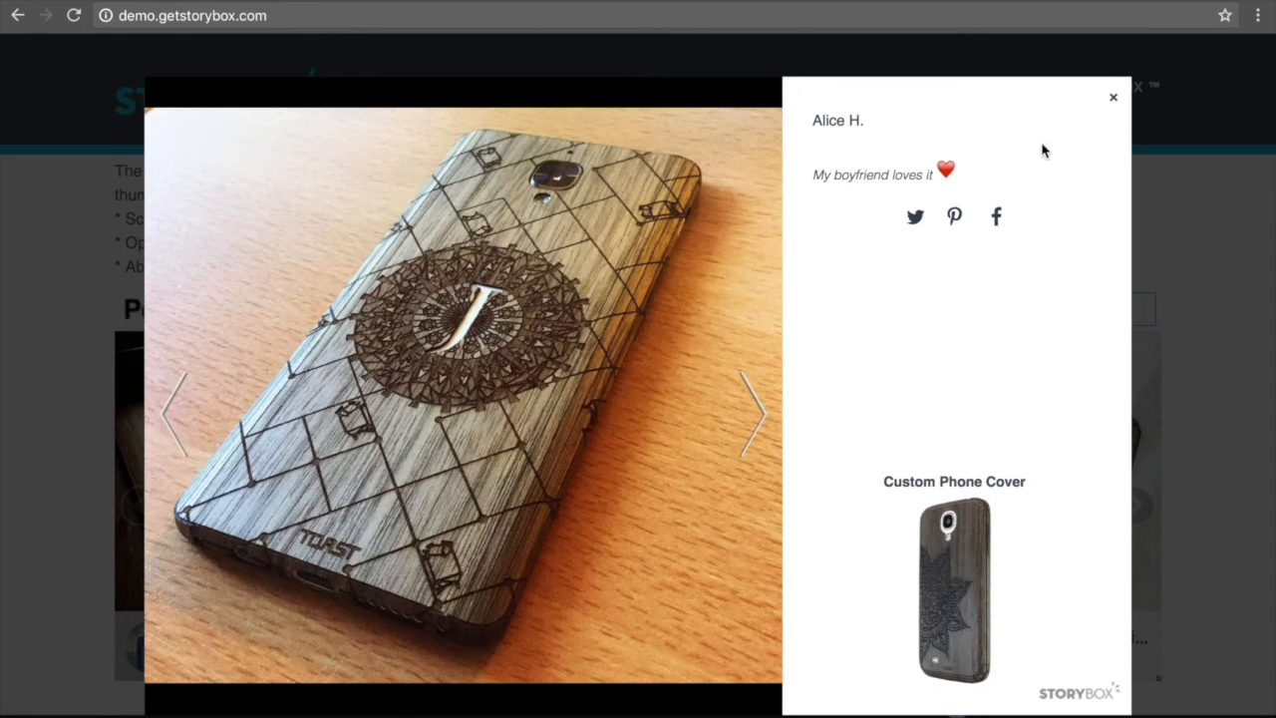
pyautogui.click(1114, 102)
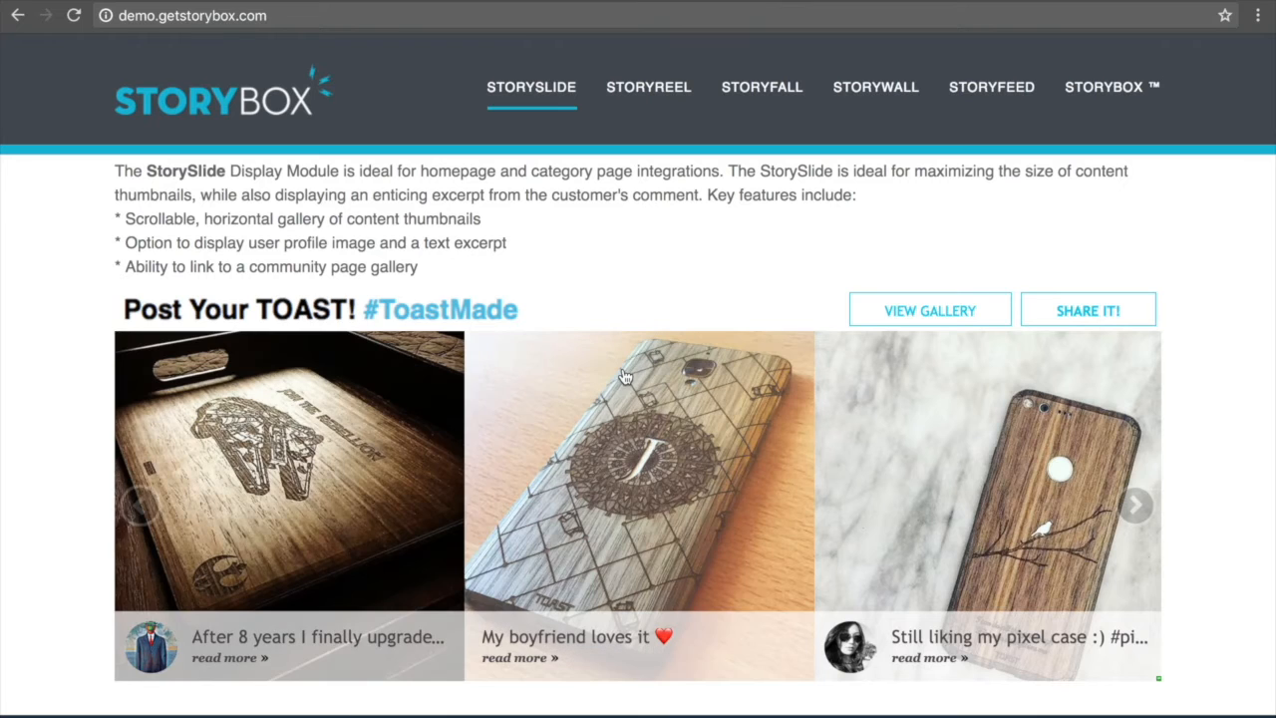
pyautogui.click(628, 95)
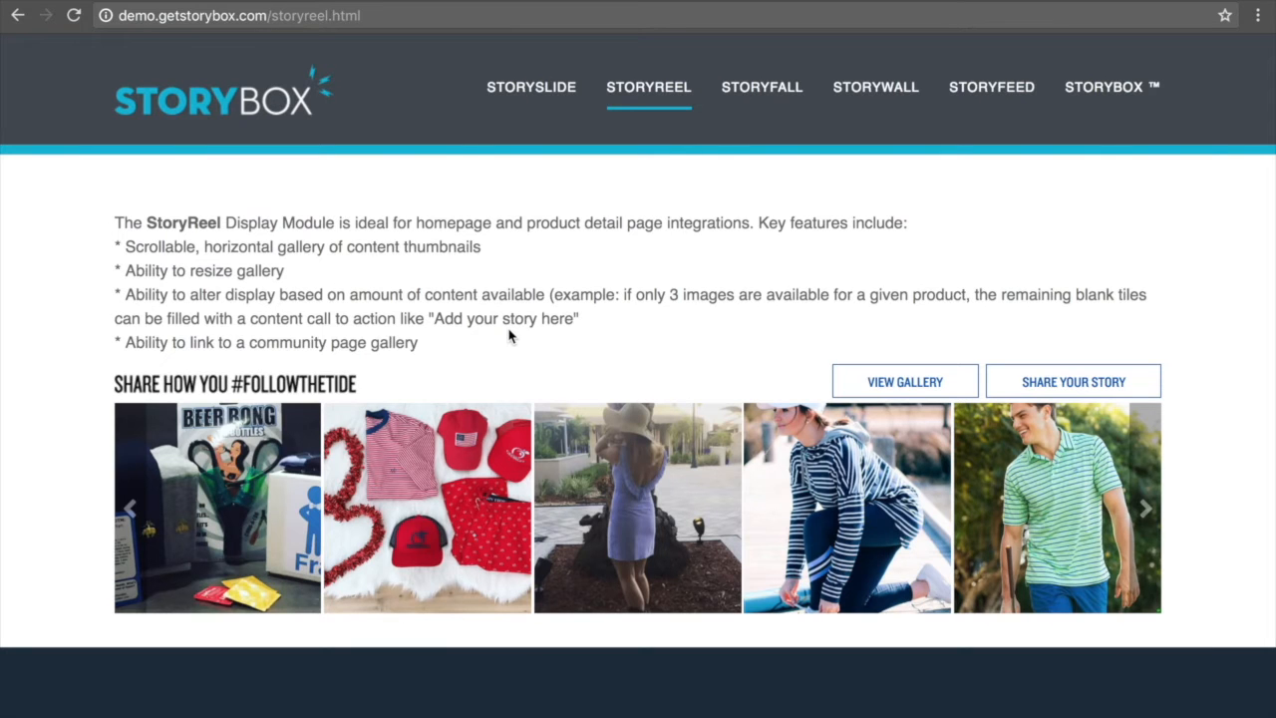
pyautogui.click(1153, 511)
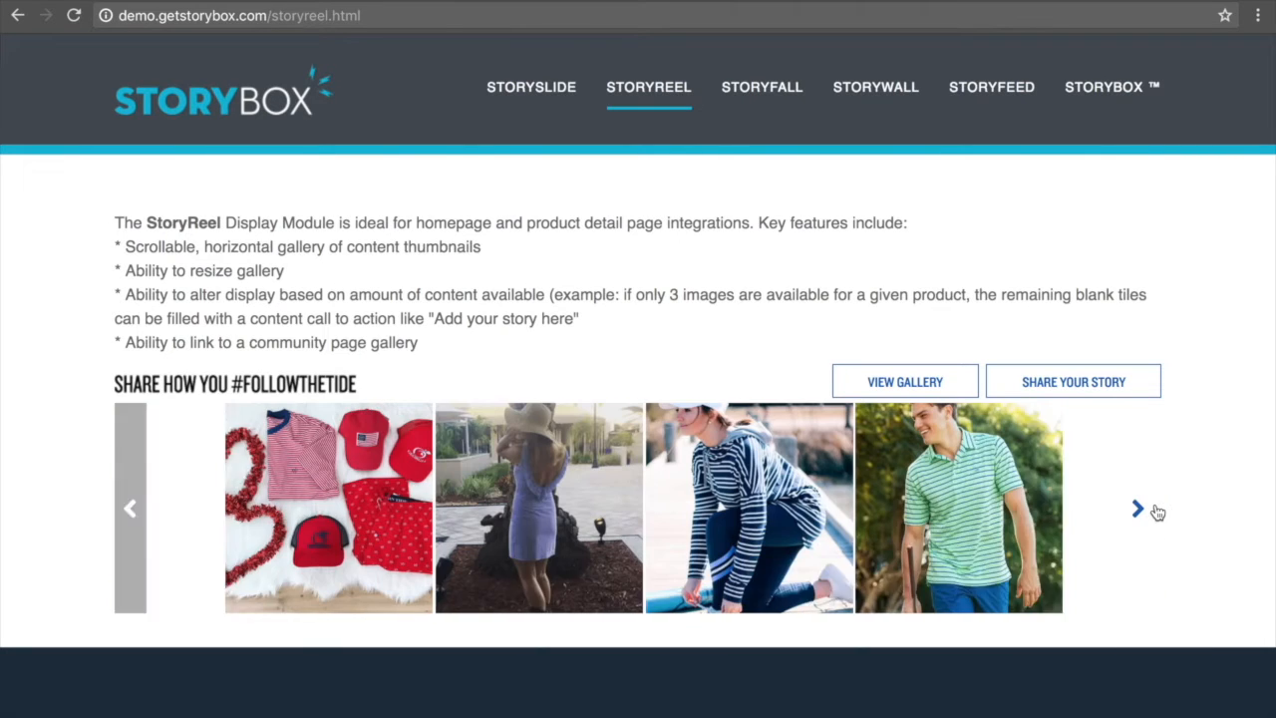
# Open the StoryFall demo and browse the #WHITTINGTONBRIDAL gallery's mixed-size tiles before returning toward its description
pyautogui.click(741, 97)
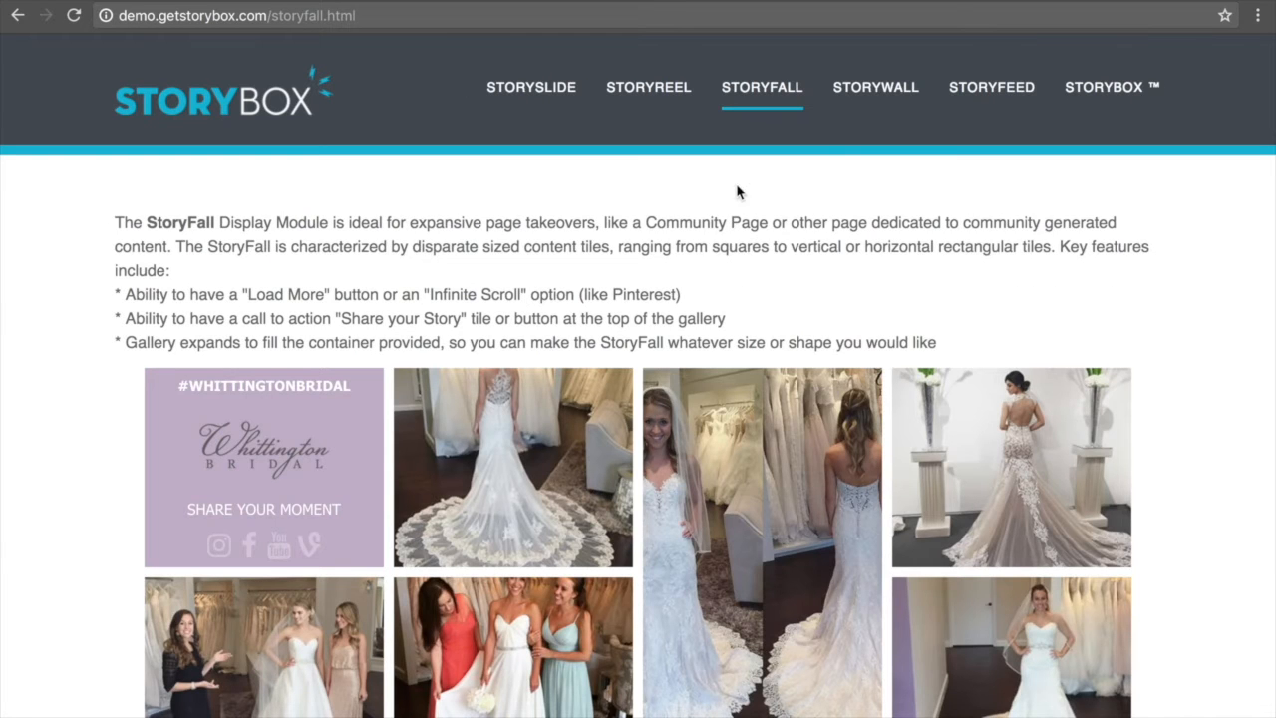
pyautogui.scroll(-2, 747, 309)
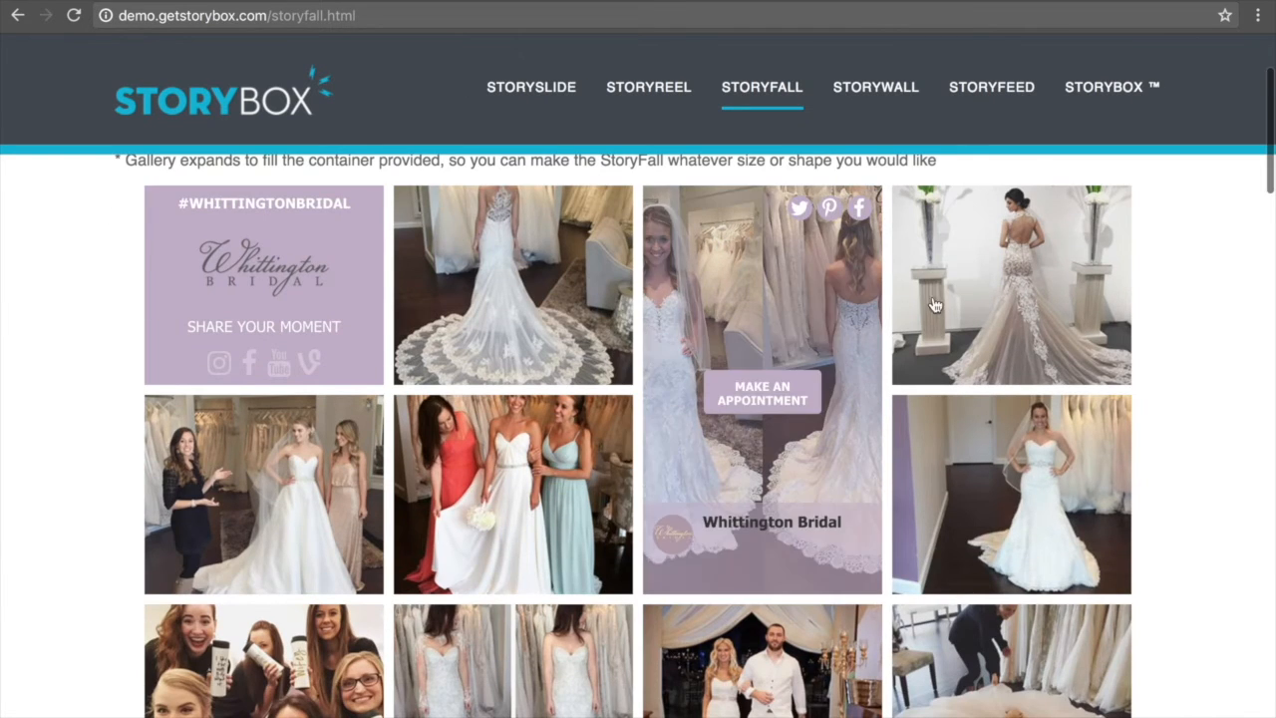
pyautogui.scroll(-1, 965, 465)
pyautogui.scroll(-2, 964, 464)
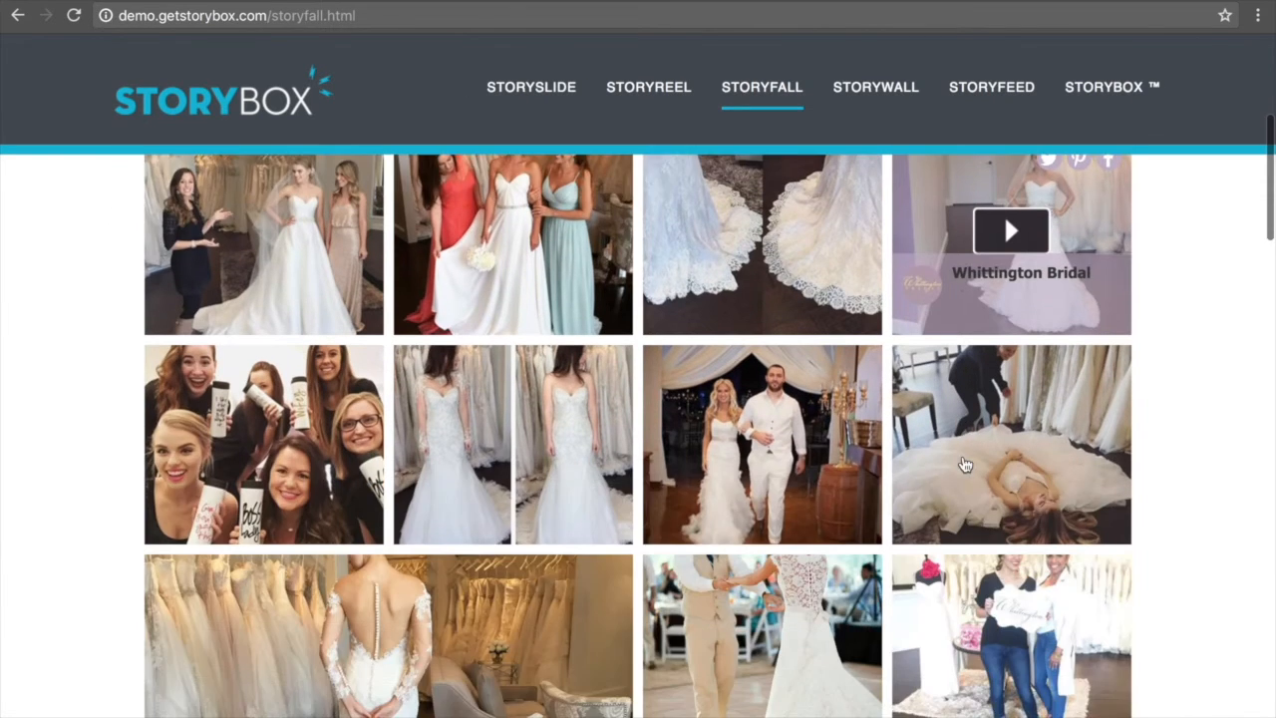
pyautogui.scroll(-3, 302, 484)
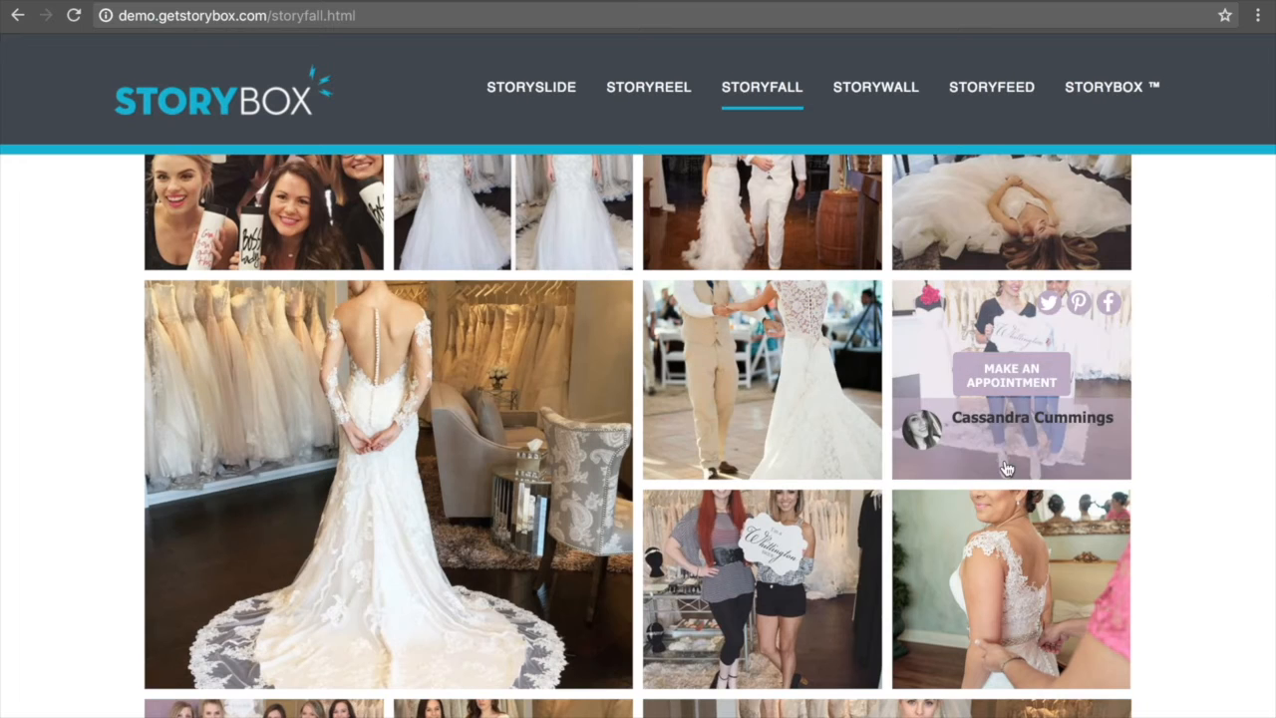
pyautogui.scroll(5, 900, 570)
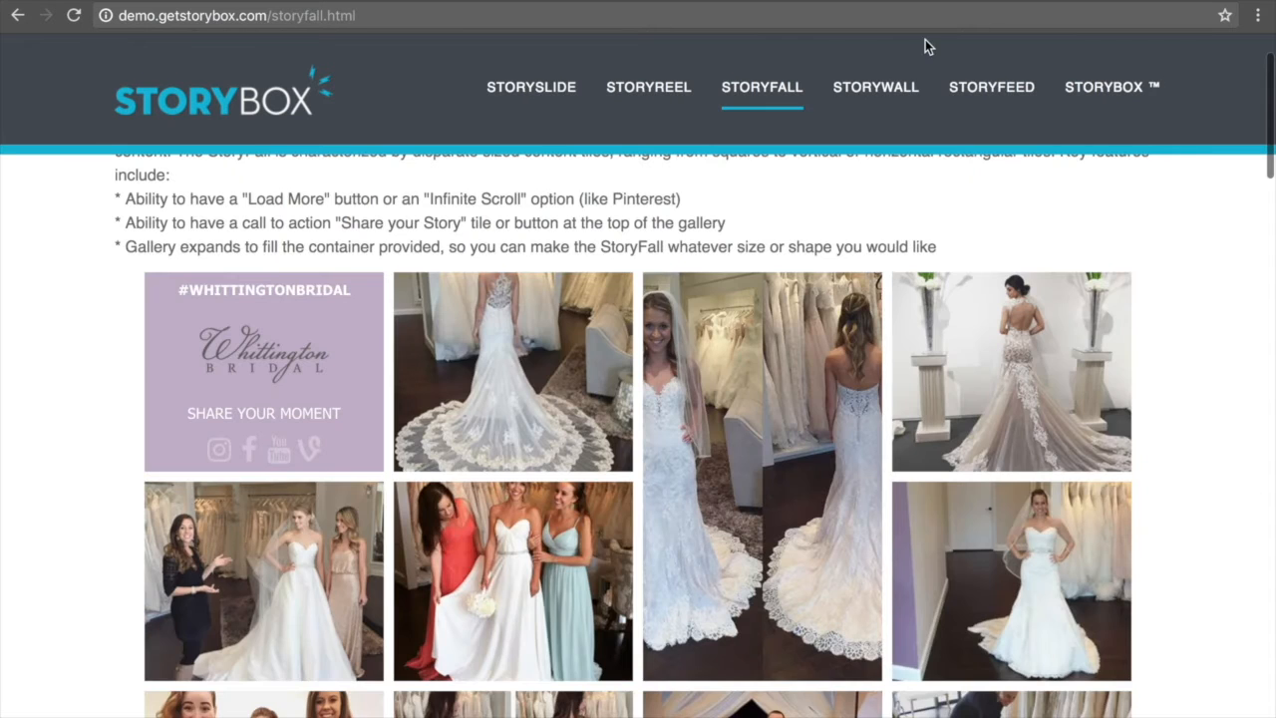
# Open the StoryWall demo and browse down through its equal-sized #TOASTMADE photo tiles
pyautogui.click(894, 87)
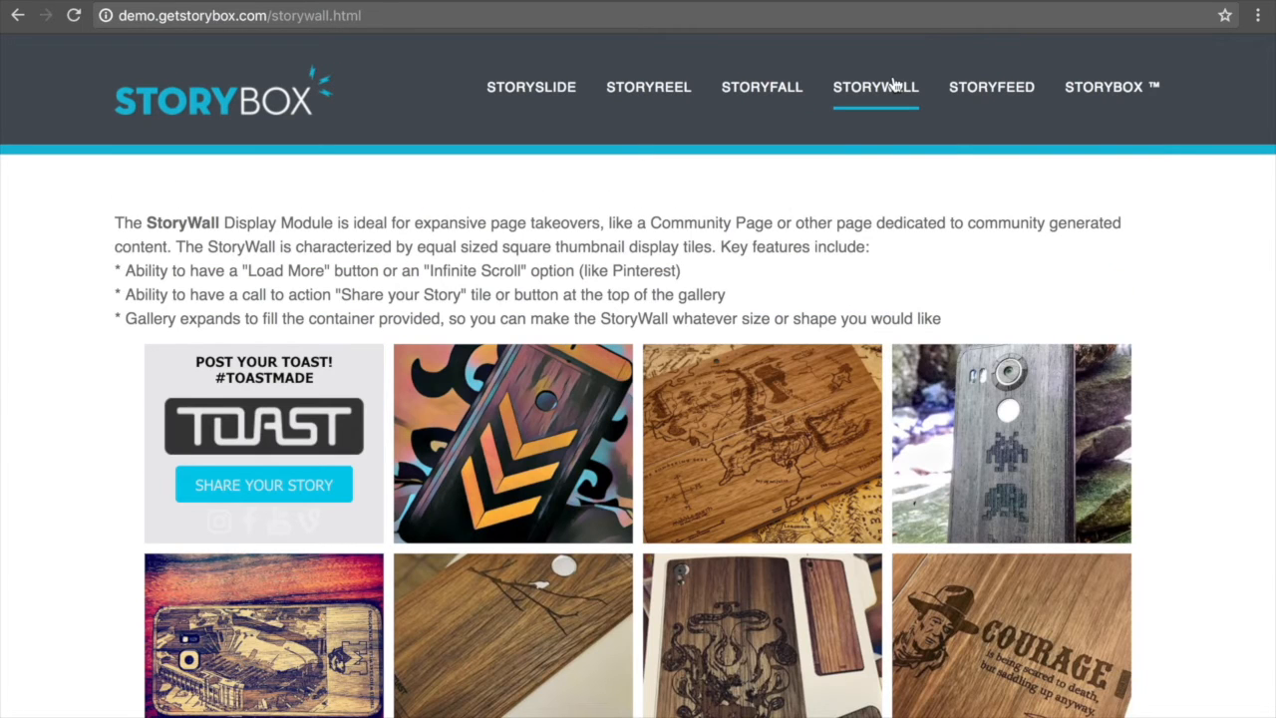
pyautogui.scroll(-3, 962, 294)
pyautogui.scroll(-7, 962, 294)
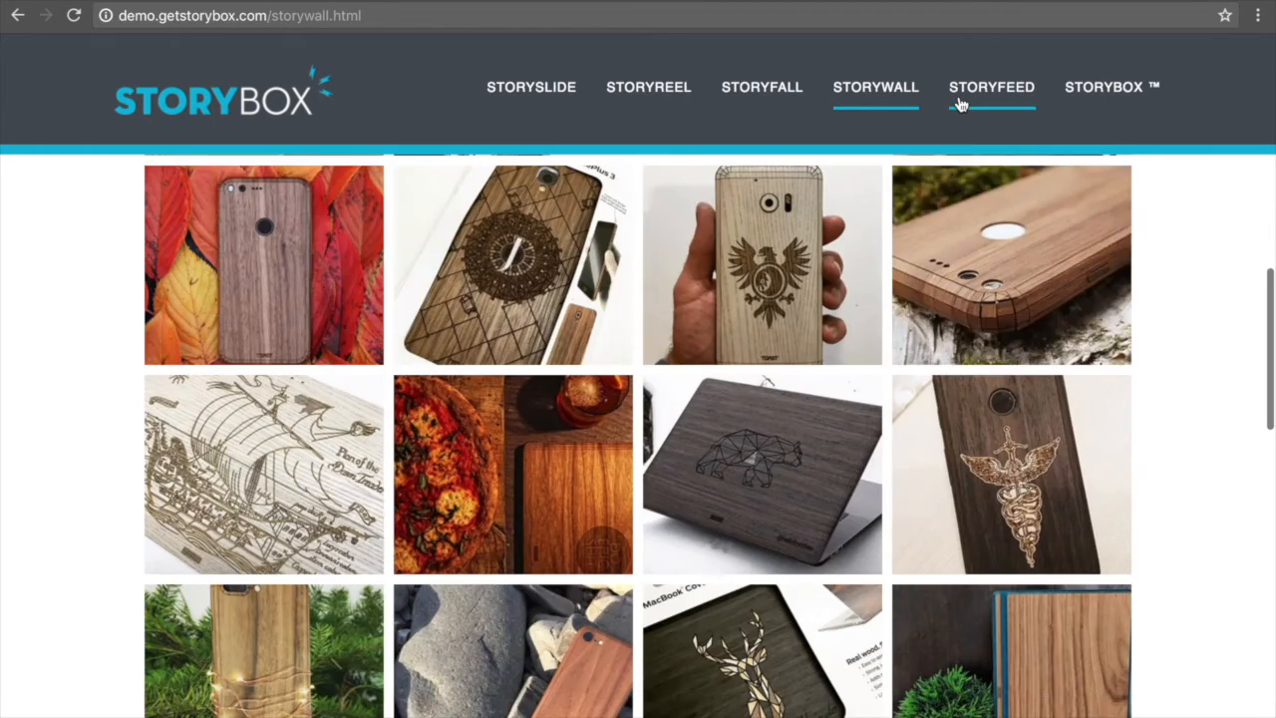
# Open the StoryFeed demo and browse down through its kayak fishing posts with their captions
pyautogui.click(959, 100)
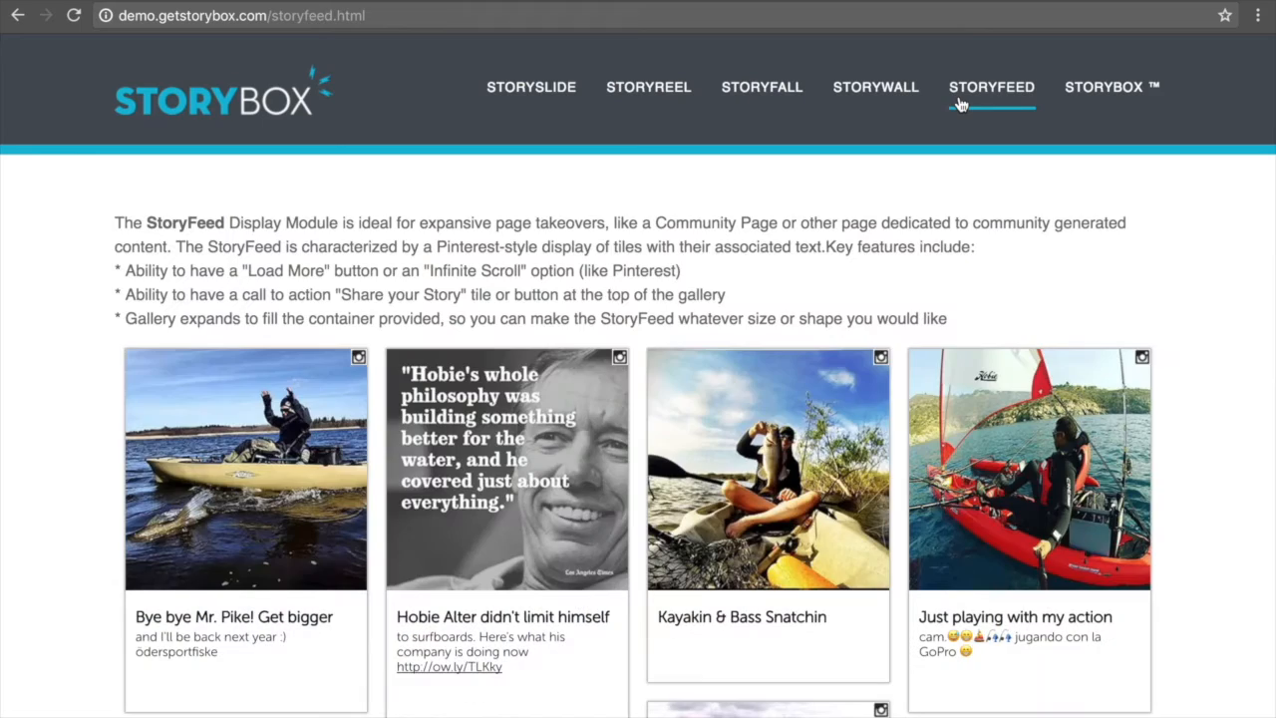
pyautogui.scroll(-4, 937, 258)
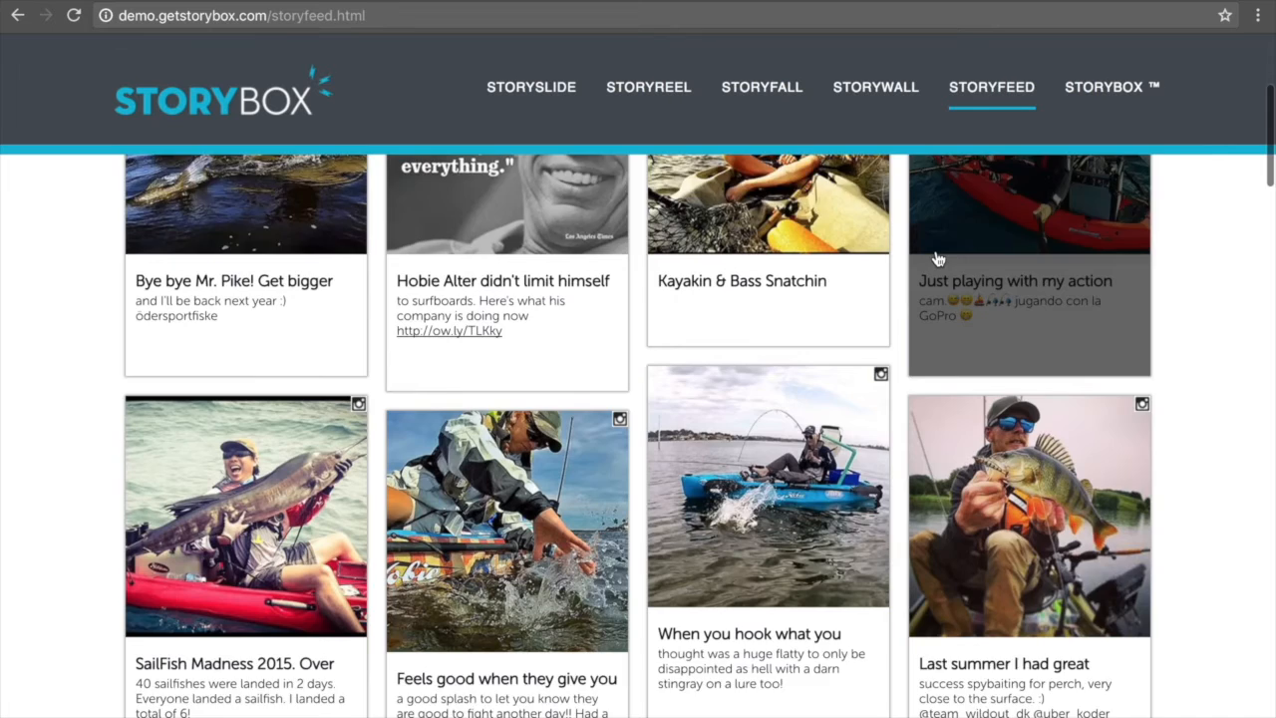
pyautogui.scroll(-2, 932, 261)
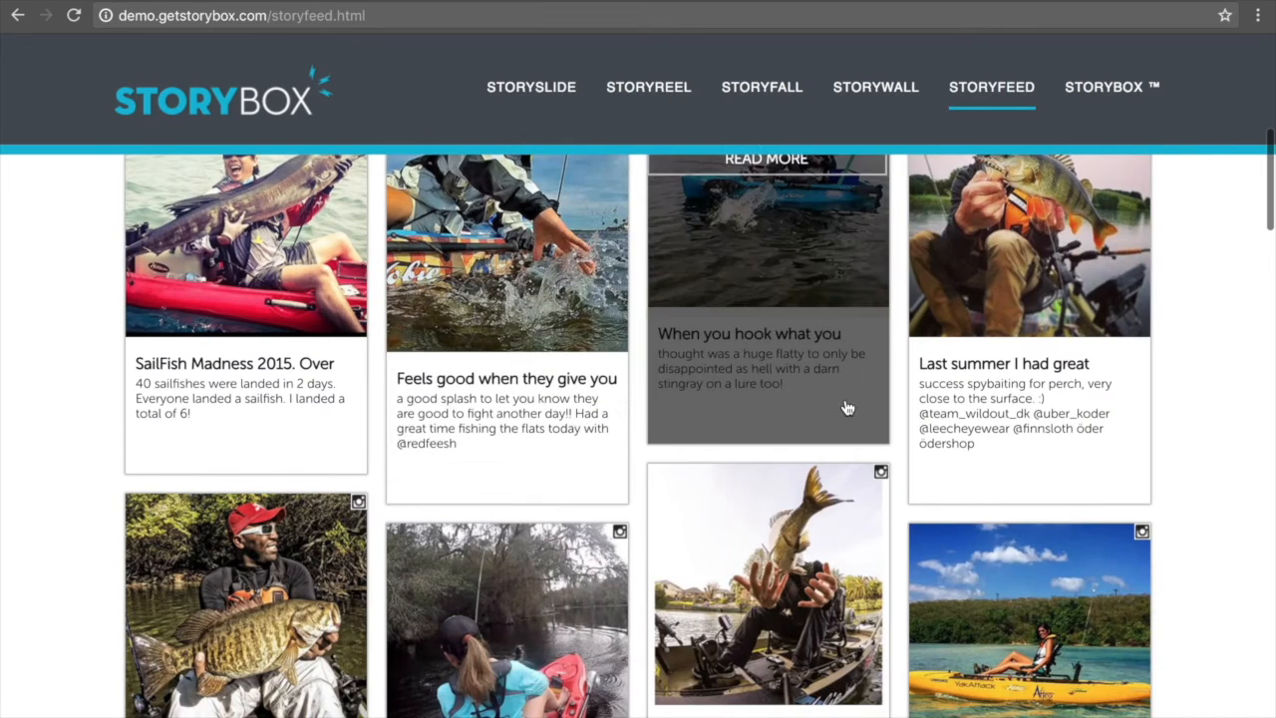
# Open the StoryBox ™ module demo and page its horizontal tile gallery forward once
pyautogui.click(1091, 87)
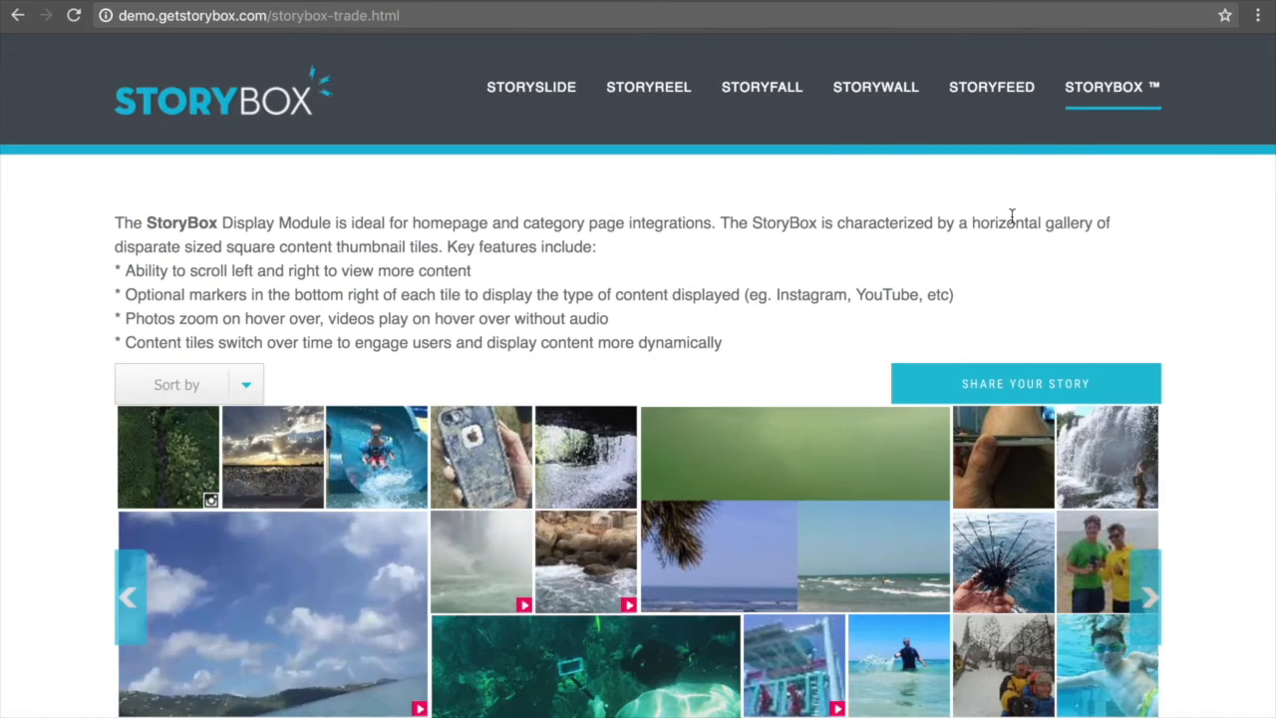
pyautogui.scroll(-3, 1010, 213)
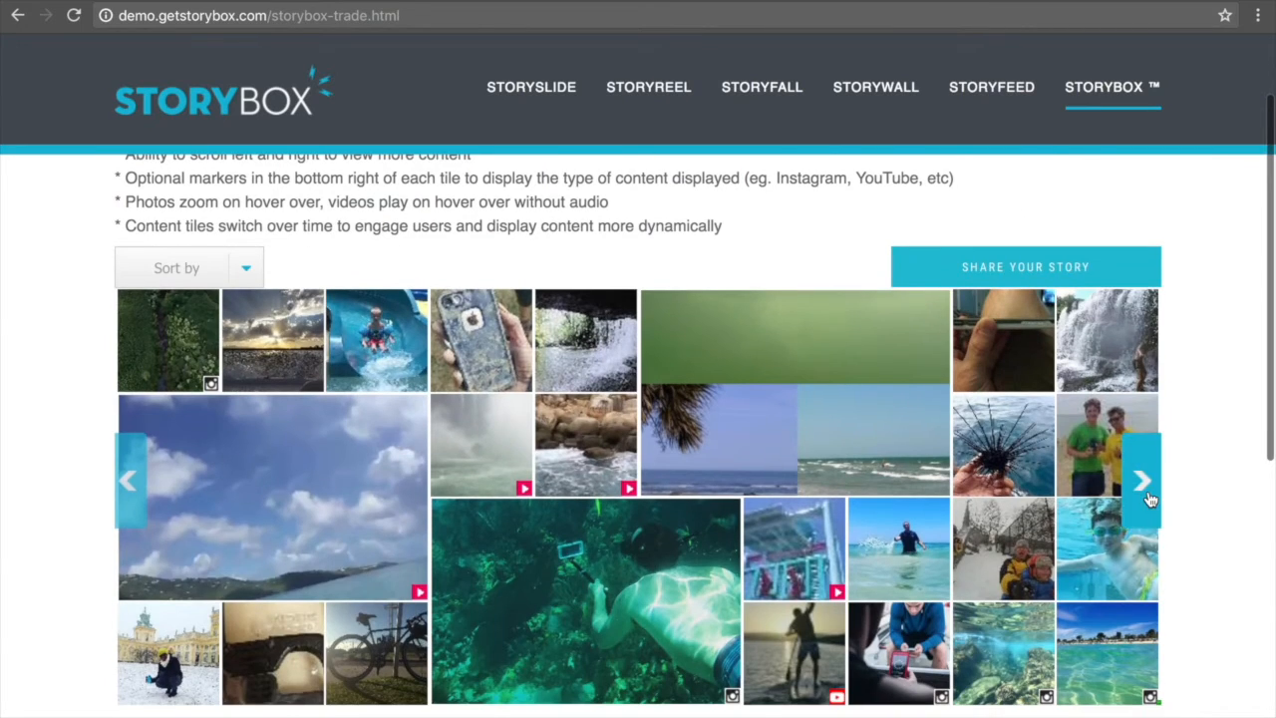
pyautogui.click(1148, 484)
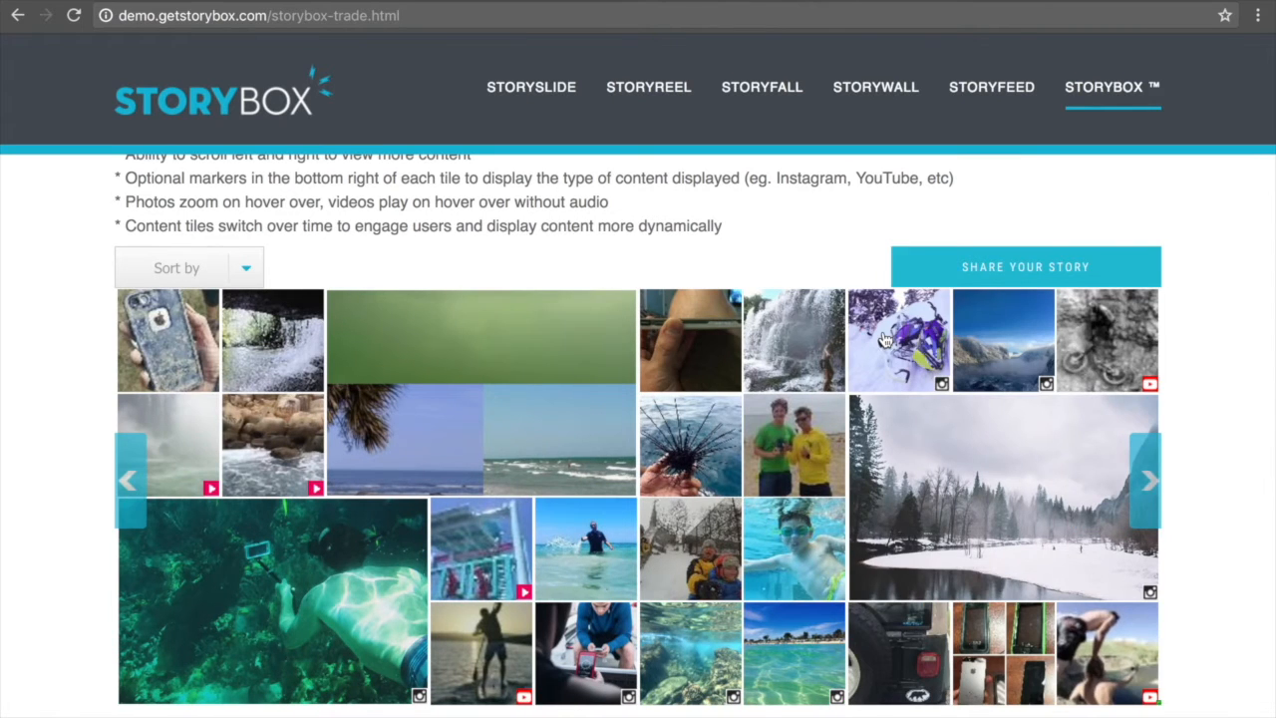
pyautogui.moveTo(885, 339)
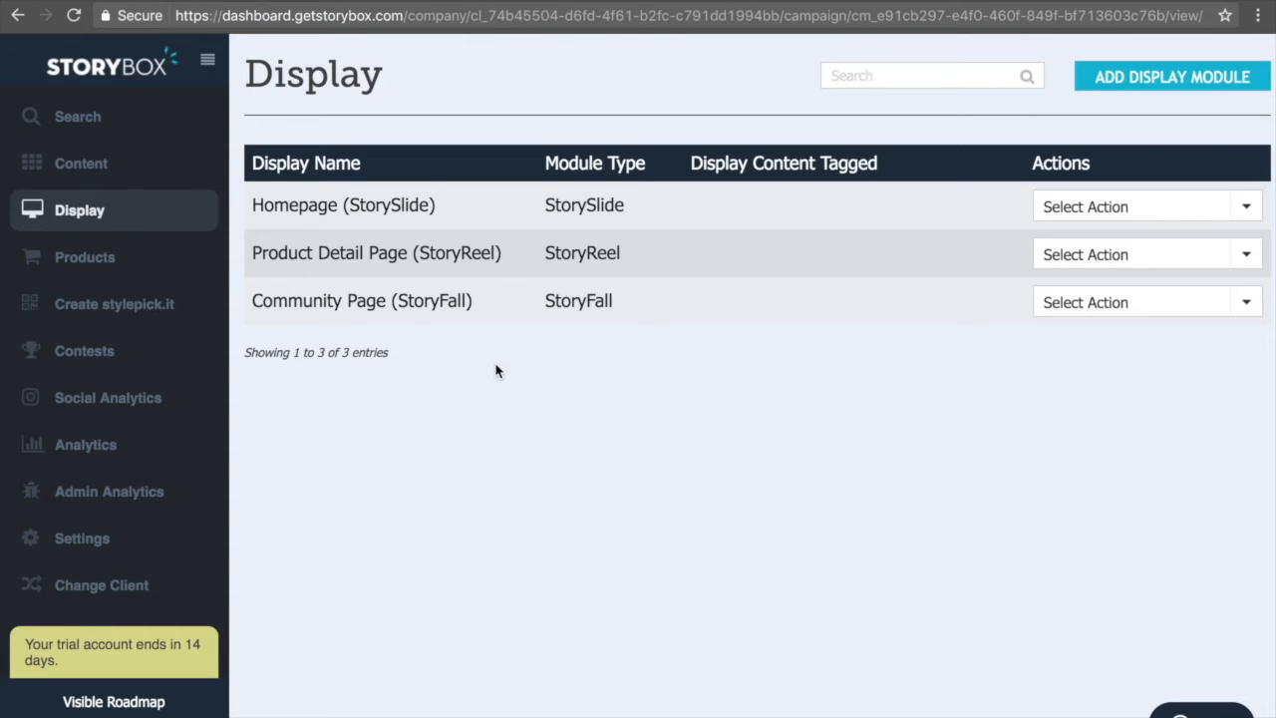
# Switch to the StoryBox dashboard's Display list and examine the homepage, product detail page and community page modules, including the StorySlide description
pyautogui.doubleClick(403, 199)
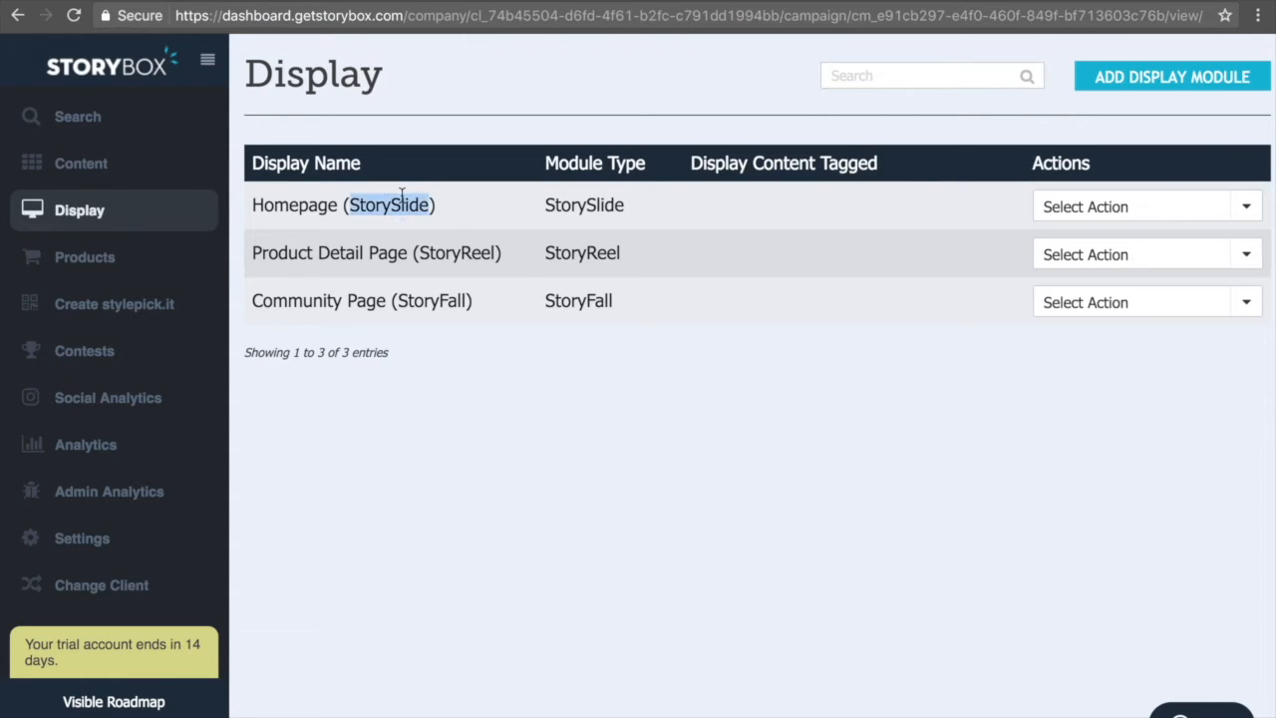
pyautogui.doubleClick(454, 256)
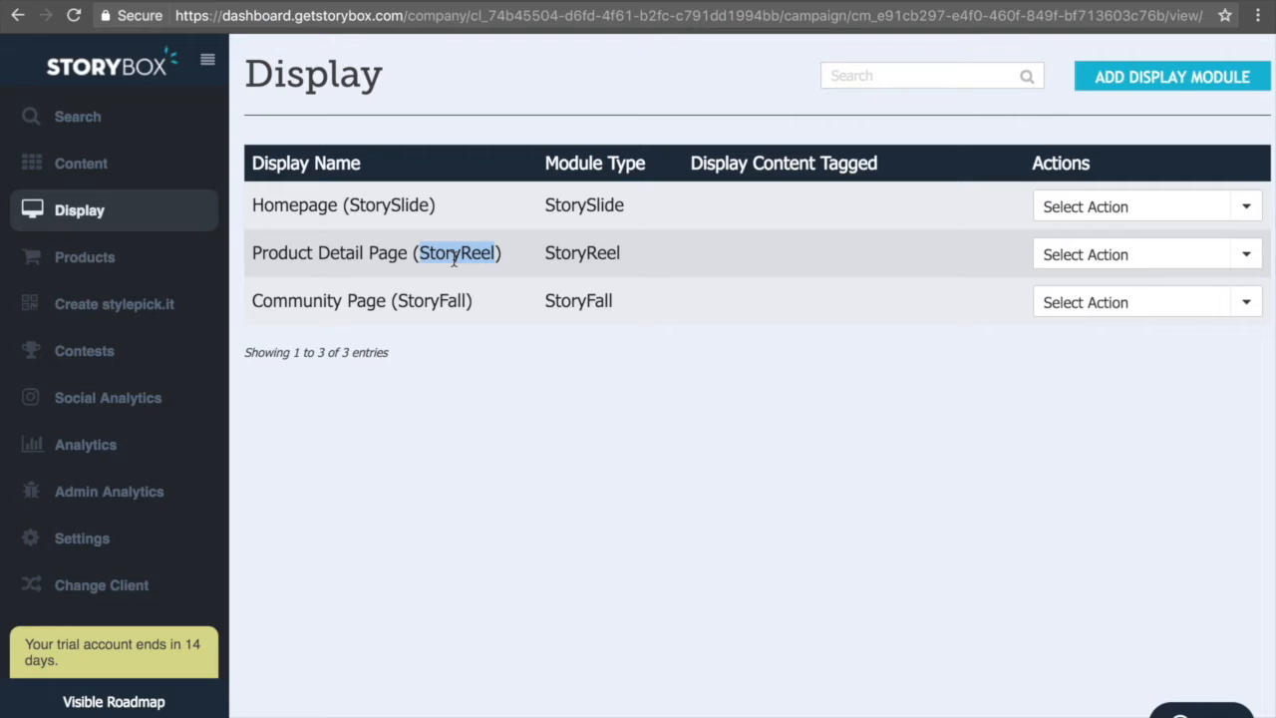
pyautogui.click(444, 293)
pyautogui.doubleClick(438, 301)
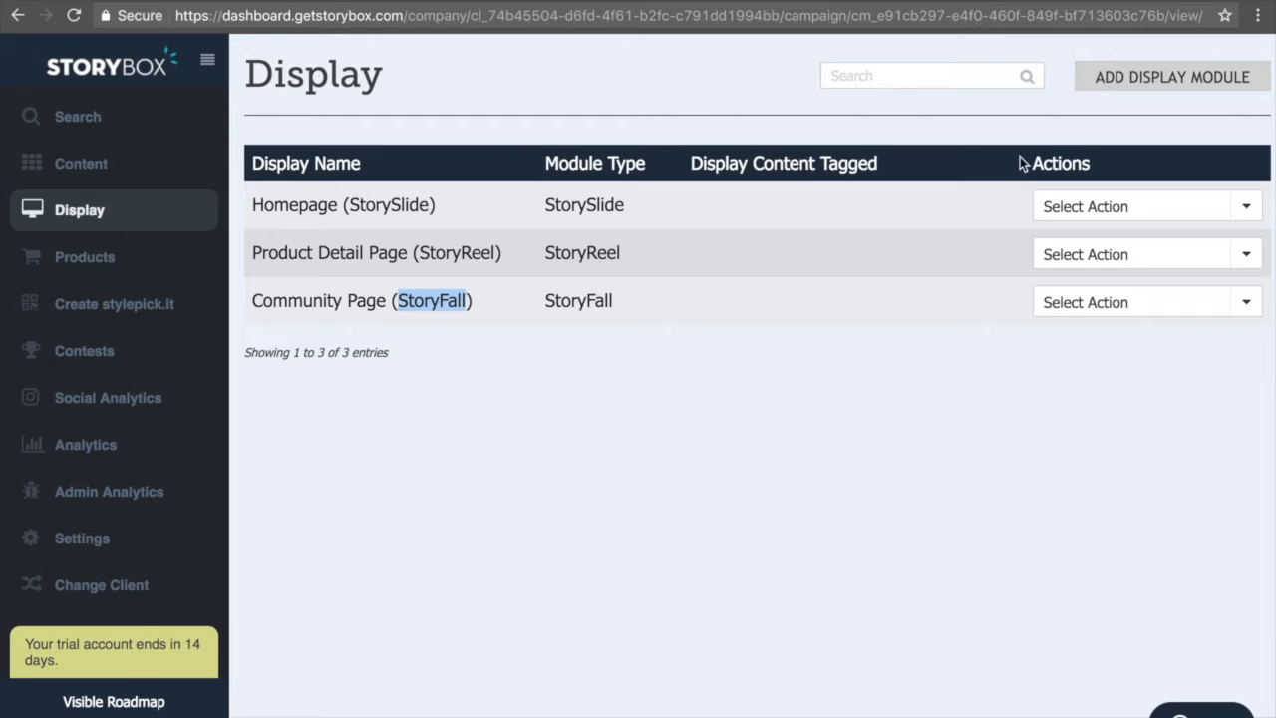
pyautogui.moveTo(429, 198)
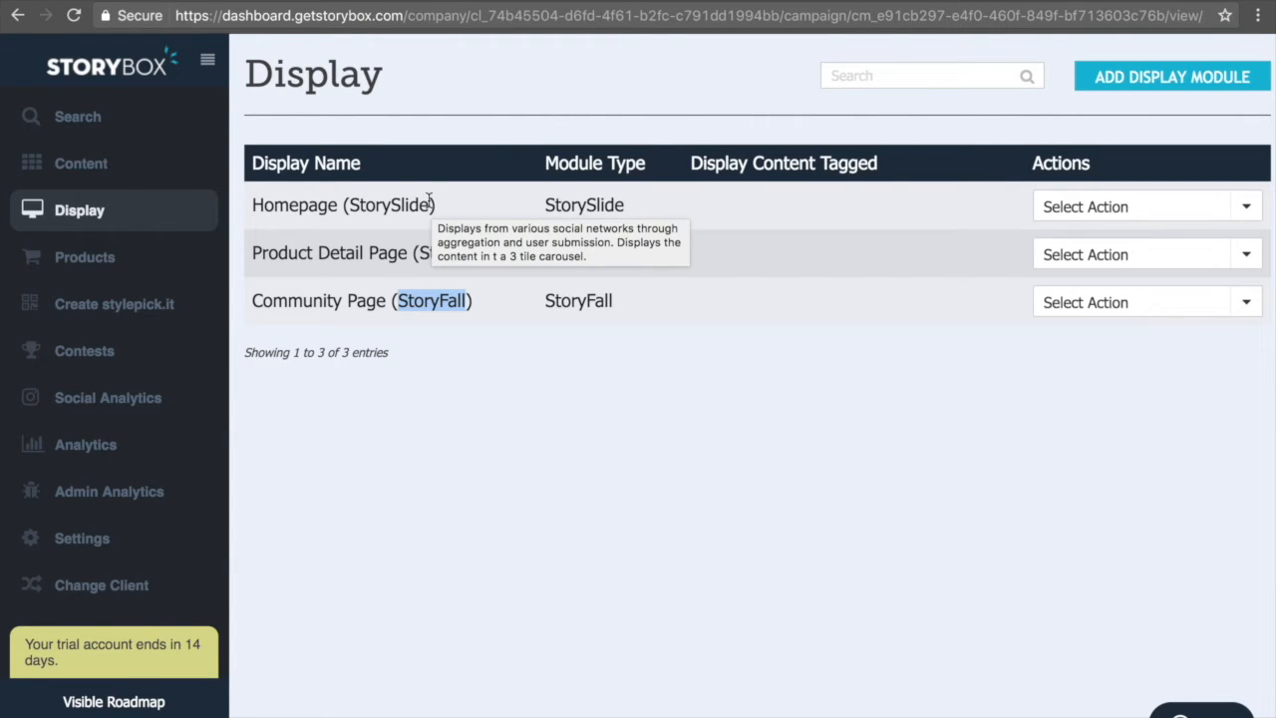
# Get the code for the Homepage (StorySlide) module and review its embed options through to the third-party integrations
pyautogui.click(1067, 202)
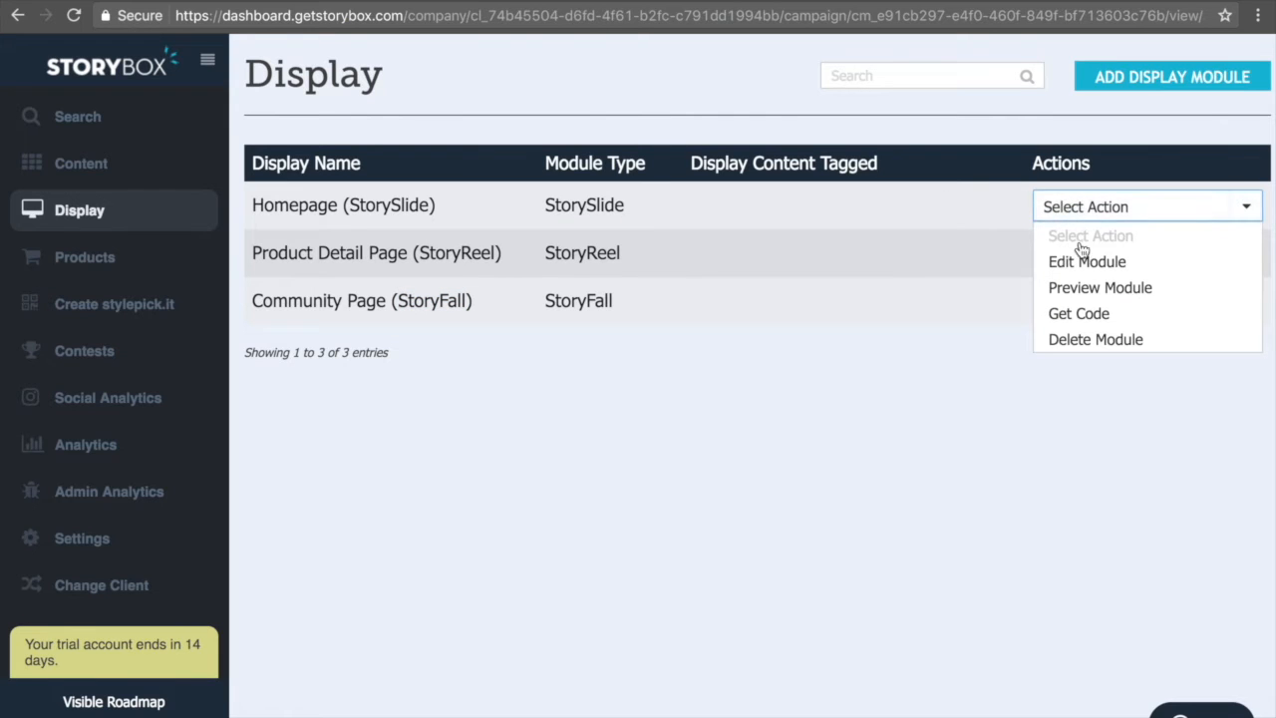
pyautogui.click(1097, 313)
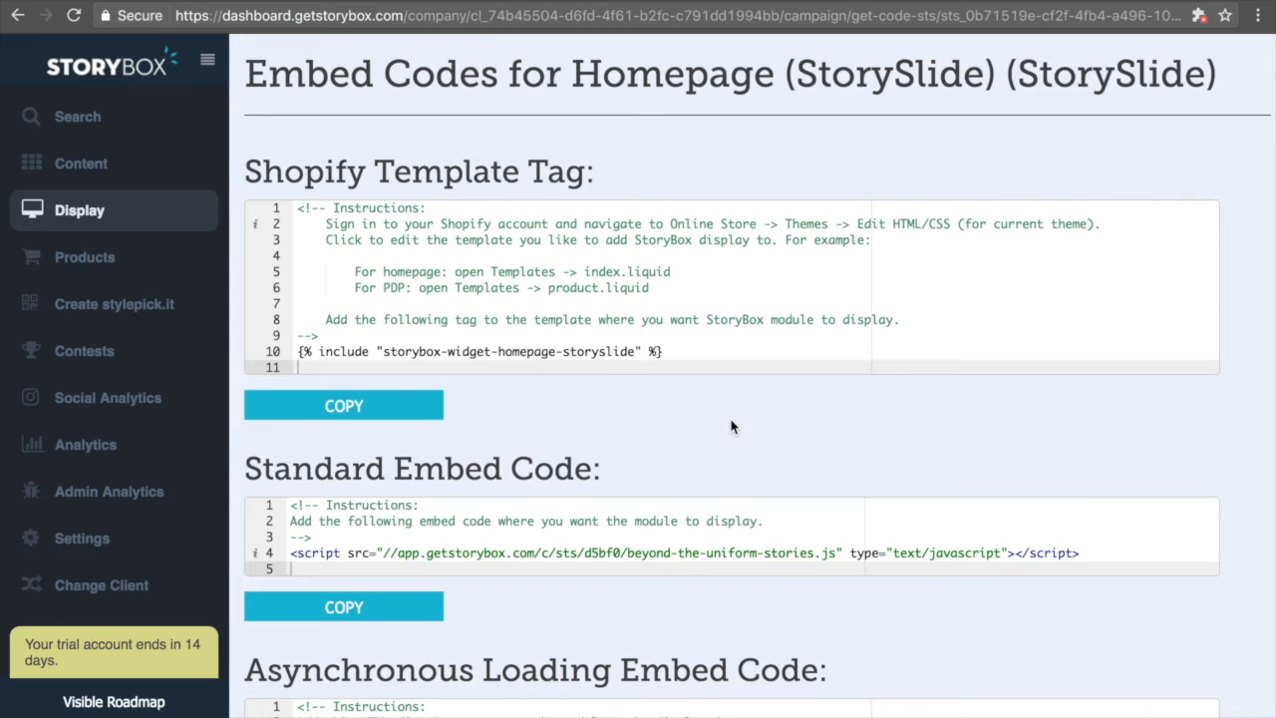
pyautogui.scroll(-5, 730, 427)
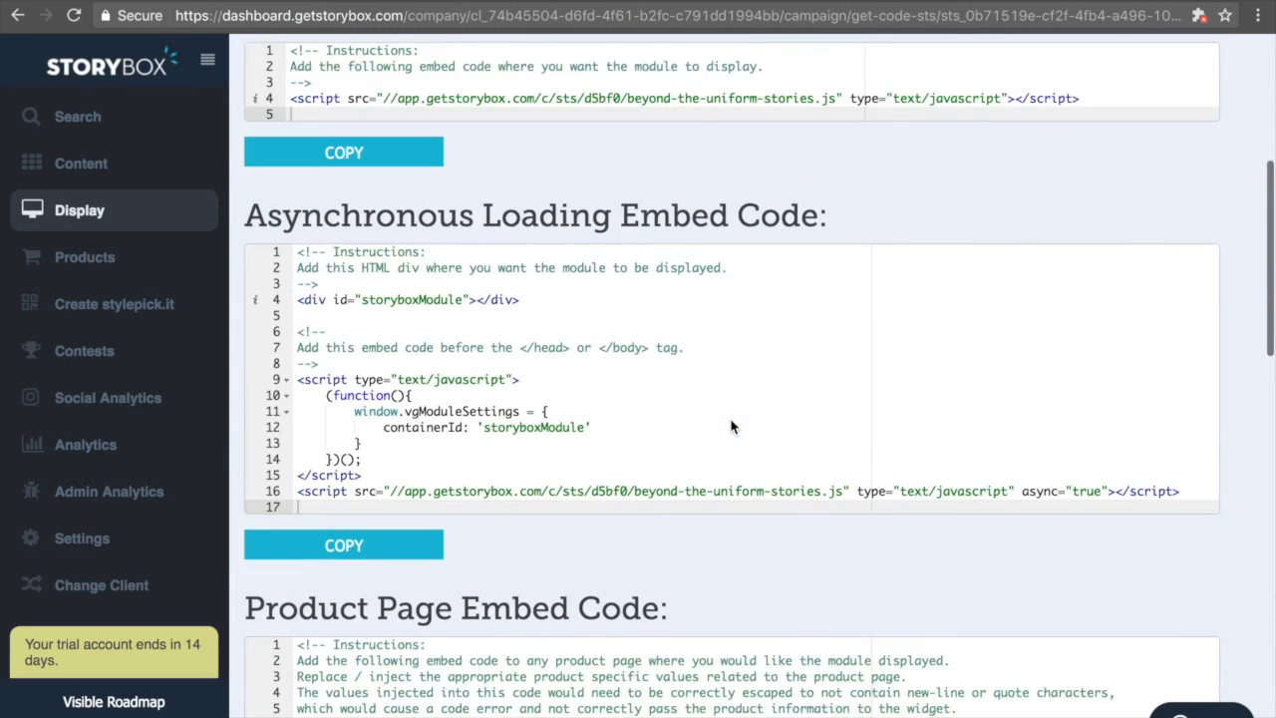
pyautogui.scroll(-10, 731, 426)
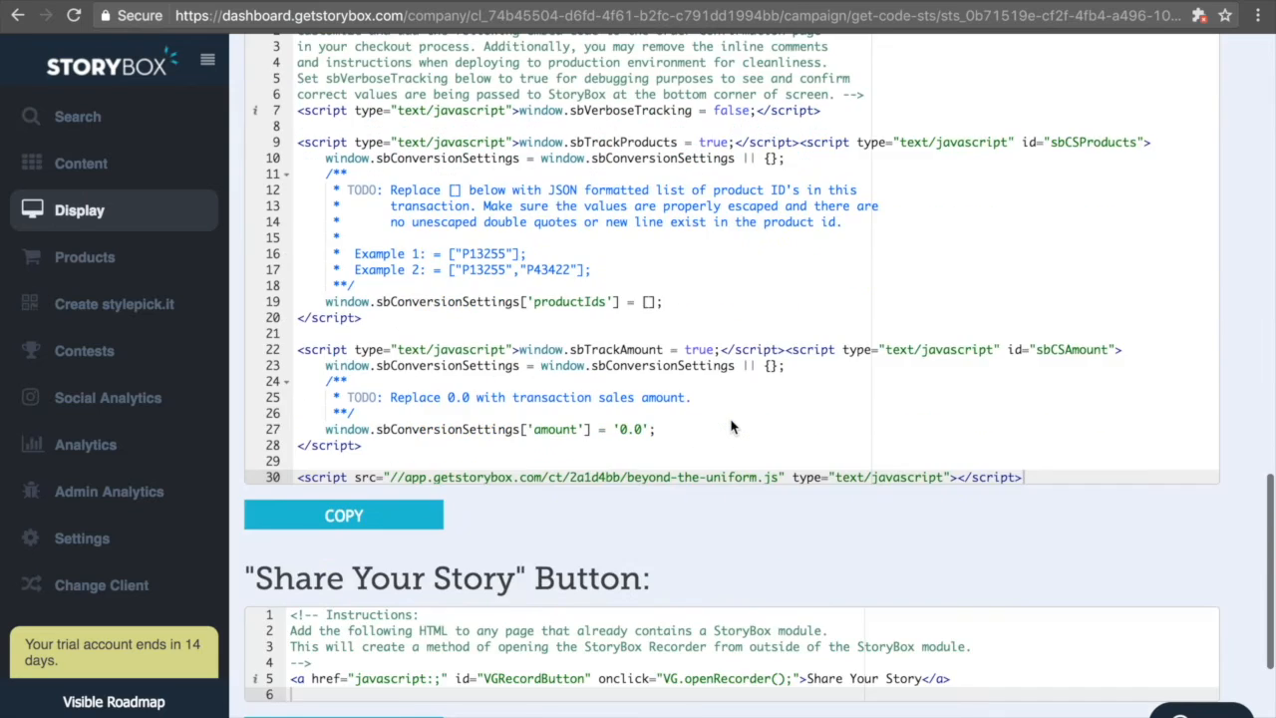
pyautogui.scroll(-3, 730, 427)
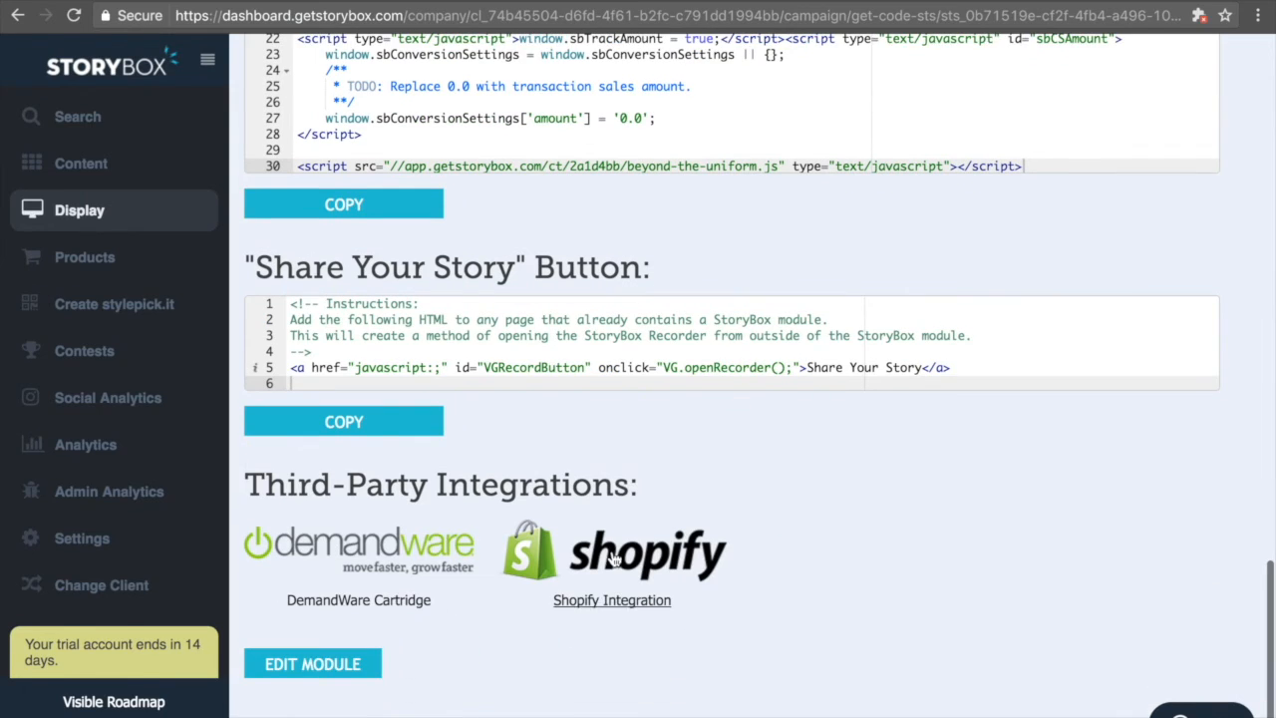
pyautogui.scroll(1, 606, 530)
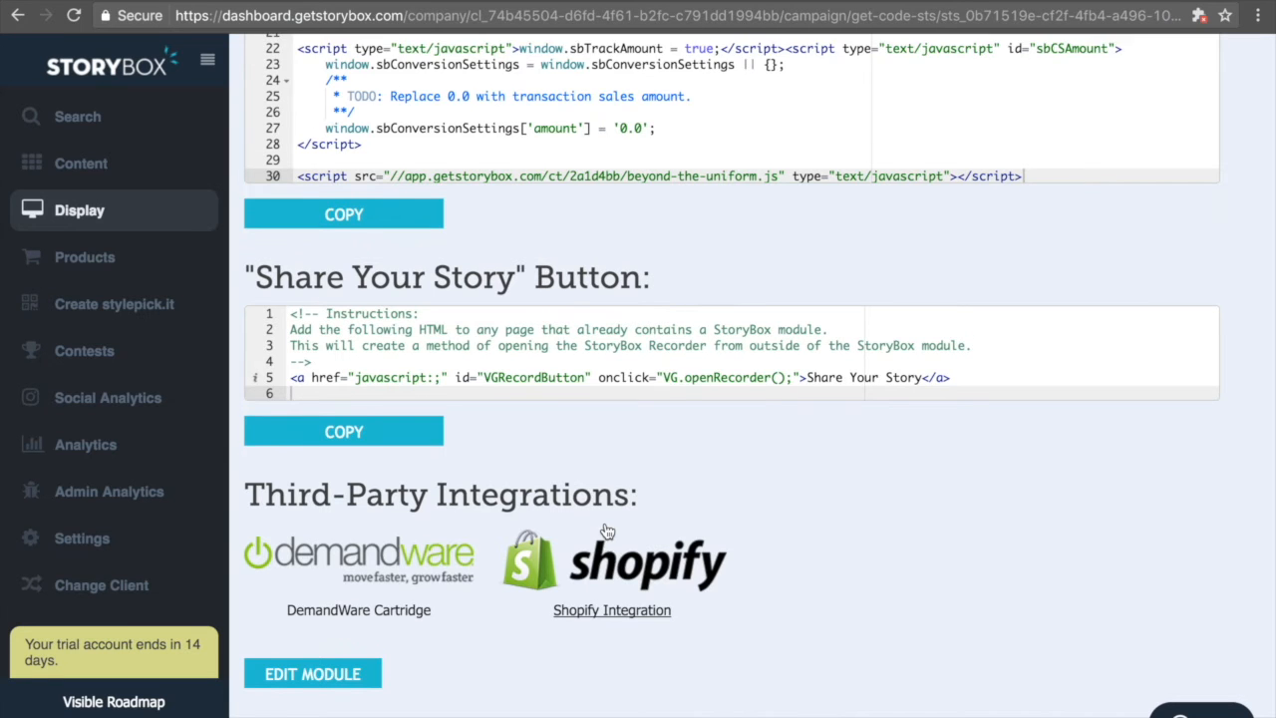
pyautogui.scroll(15, 606, 531)
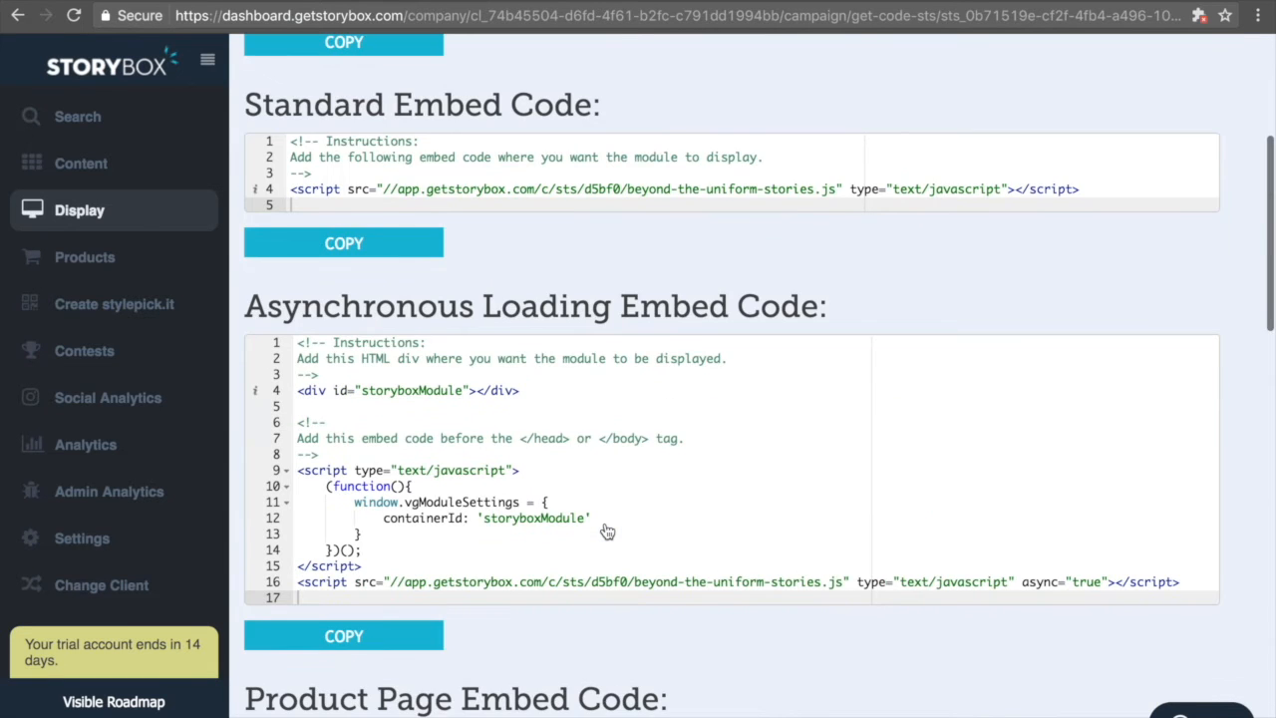
# Copy the Standard Embed Code of the Homepage (StorySlide) module
pyautogui.scroll(3, 605, 530)
pyautogui.click(361, 402)
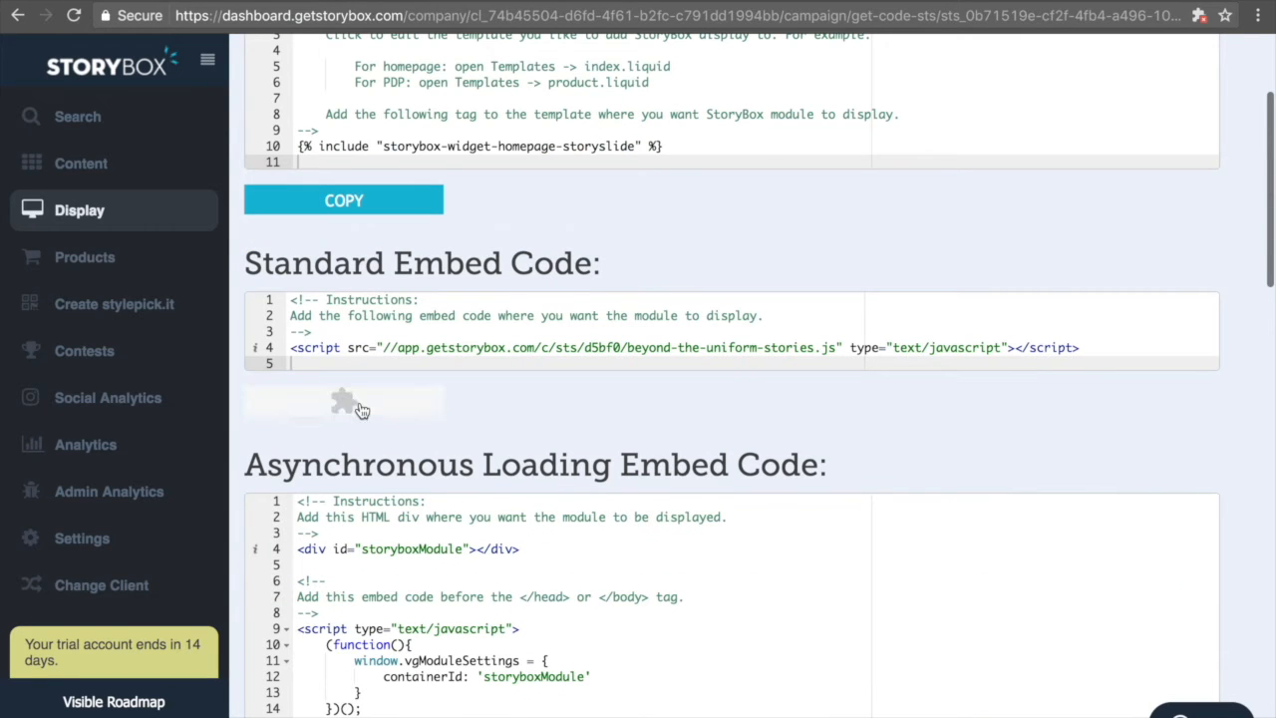
pyautogui.click(291, 347)
pyautogui.moveTo(291, 347); pyautogui.dragTo(1091, 339)
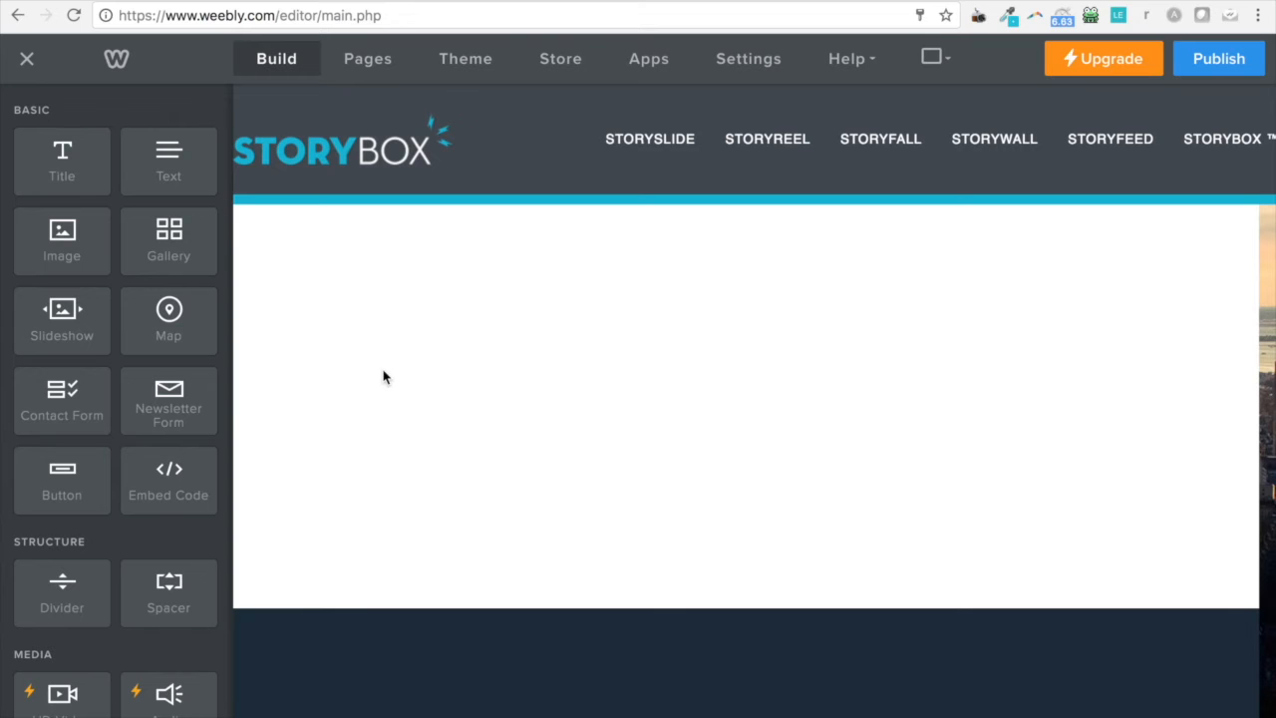
# Switch to the Weebly editor, add an Embed Code element to the blank page area and paste the StorySlide embed code into it
pyautogui.click(171, 479)
pyautogui.moveTo(170, 479); pyautogui.dragTo(427, 304)
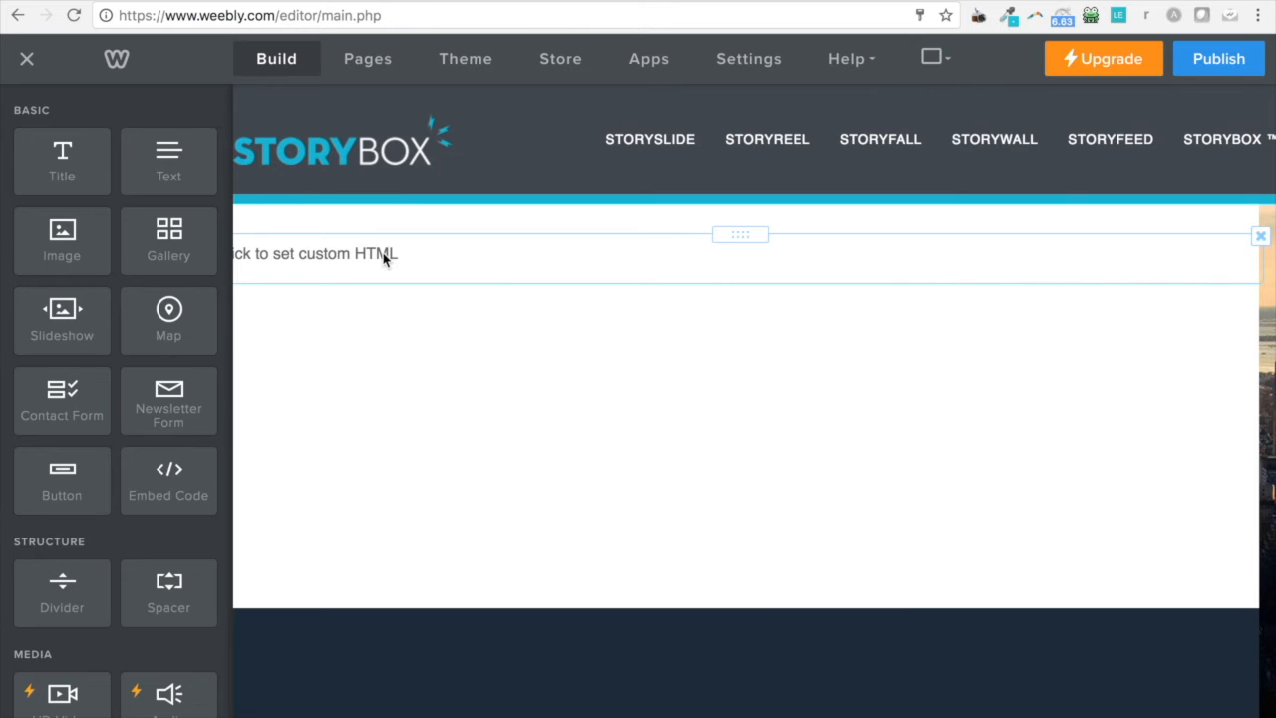
pyautogui.click(385, 257)
pyautogui.click(655, 382)
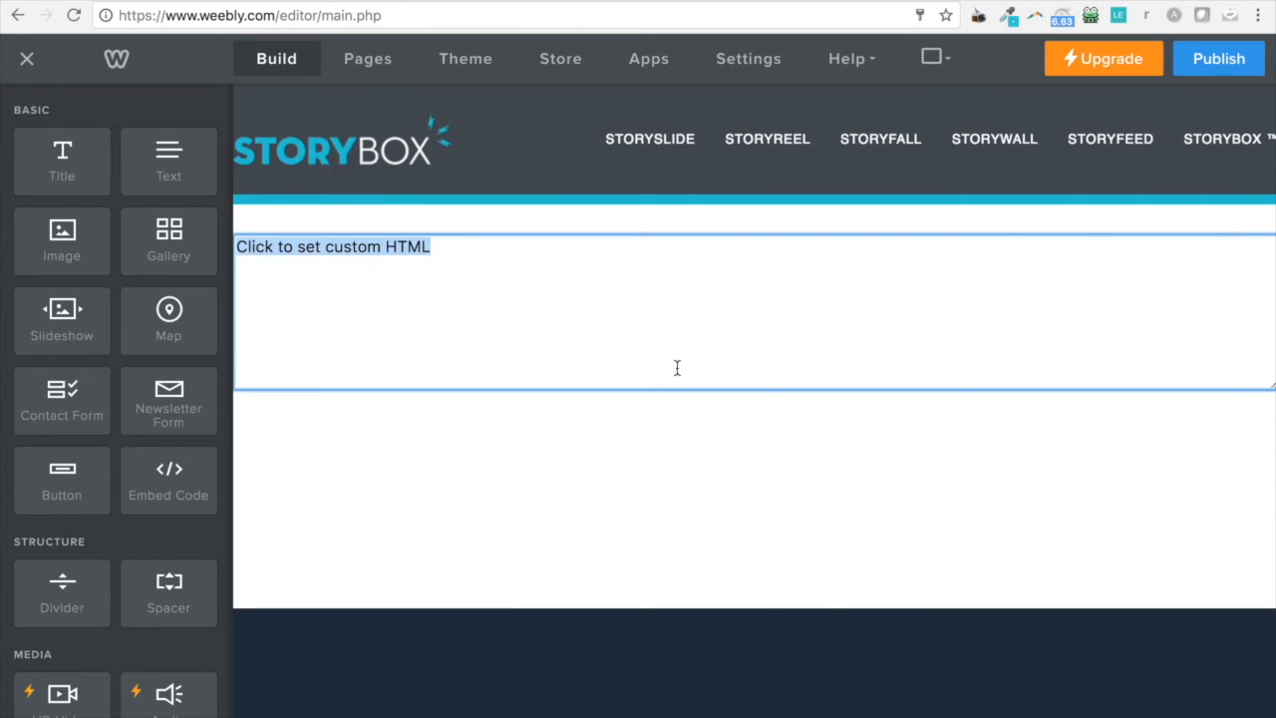
pyautogui.hotkey('ctrl', 'v')
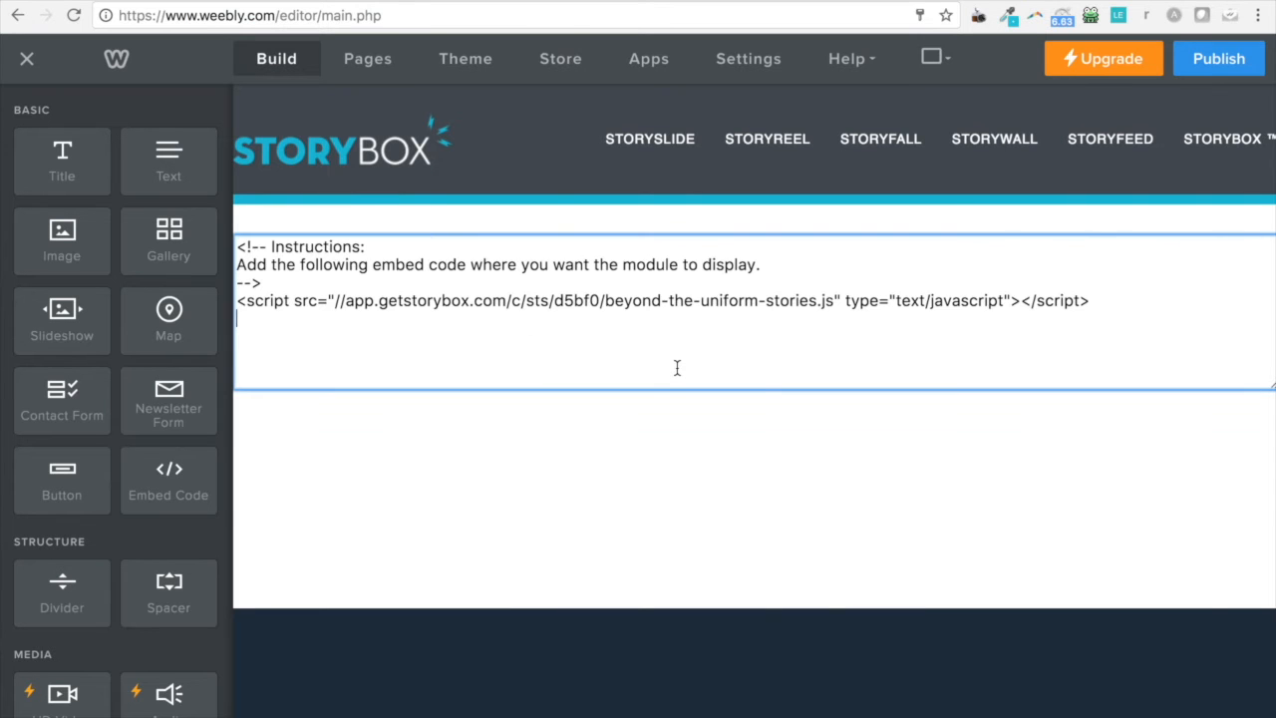
pyautogui.click(540, 216)
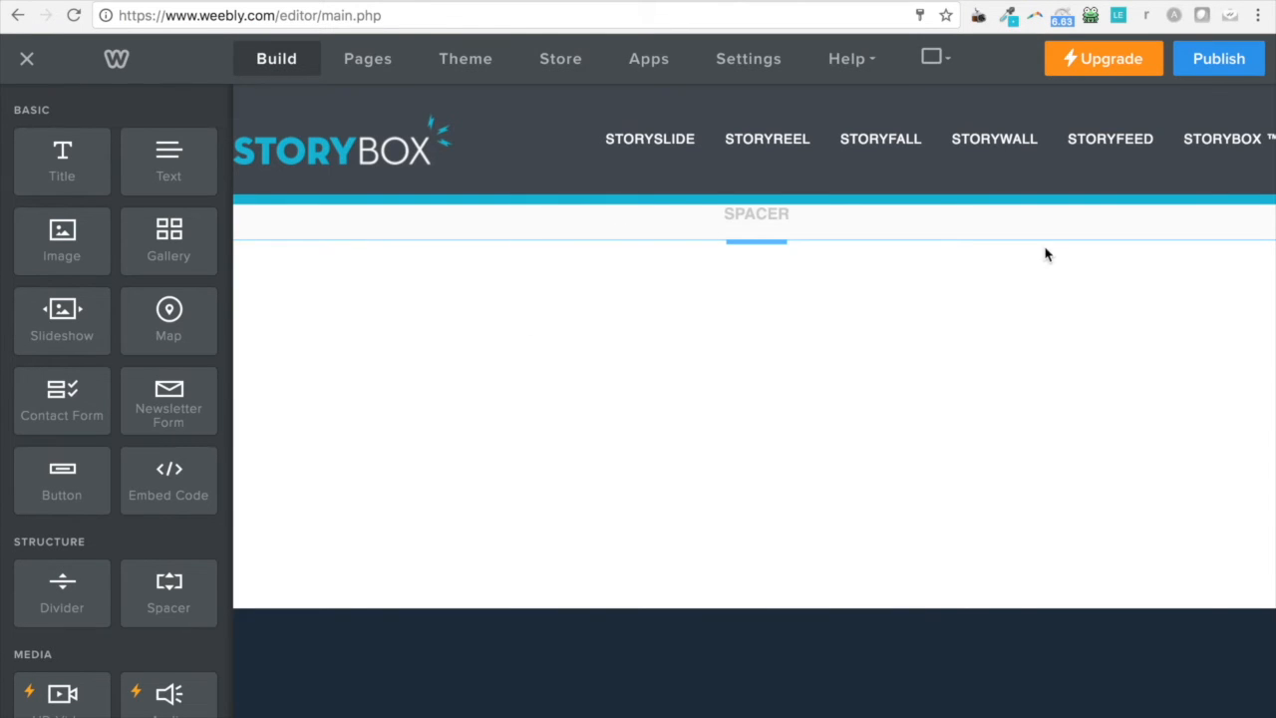
# Publish the Weebly site and browse through the stories in the StorySlide carousel on the live page
pyautogui.click(1200, 70)
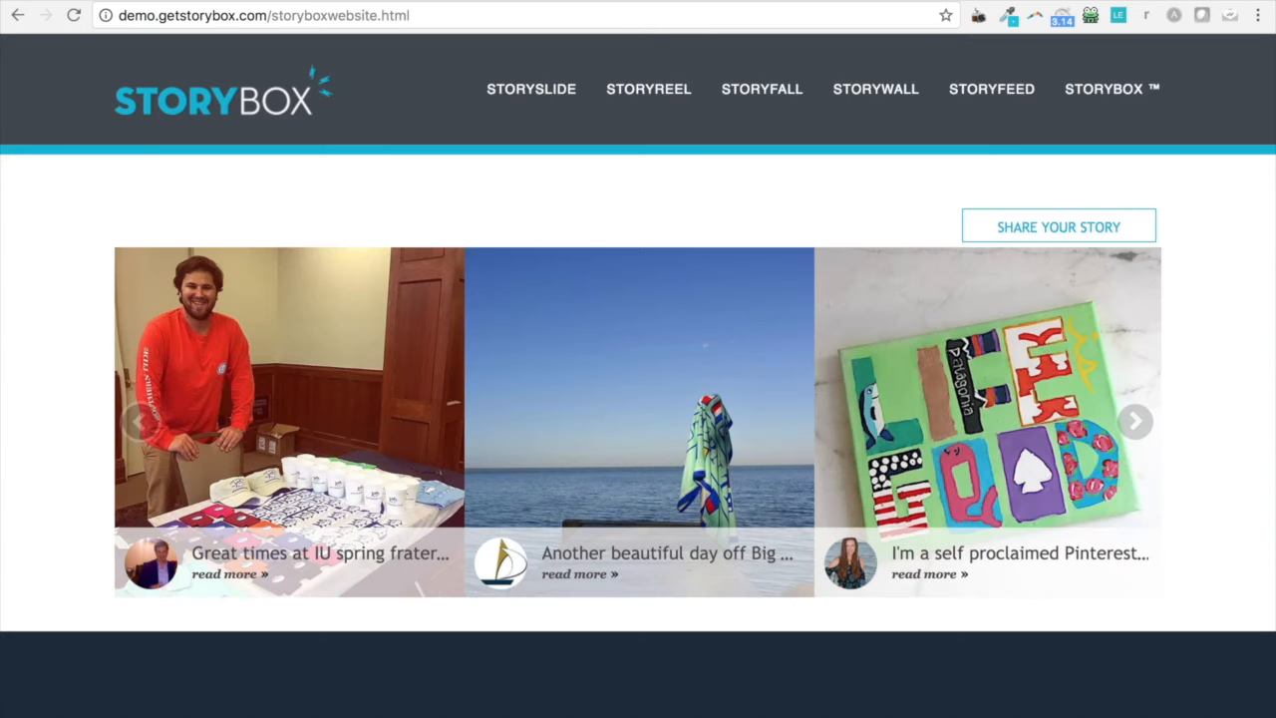
pyautogui.click(1136, 423)
pyautogui.click(1136, 422)
pyautogui.click(1136, 422)
pyautogui.click(1136, 422)
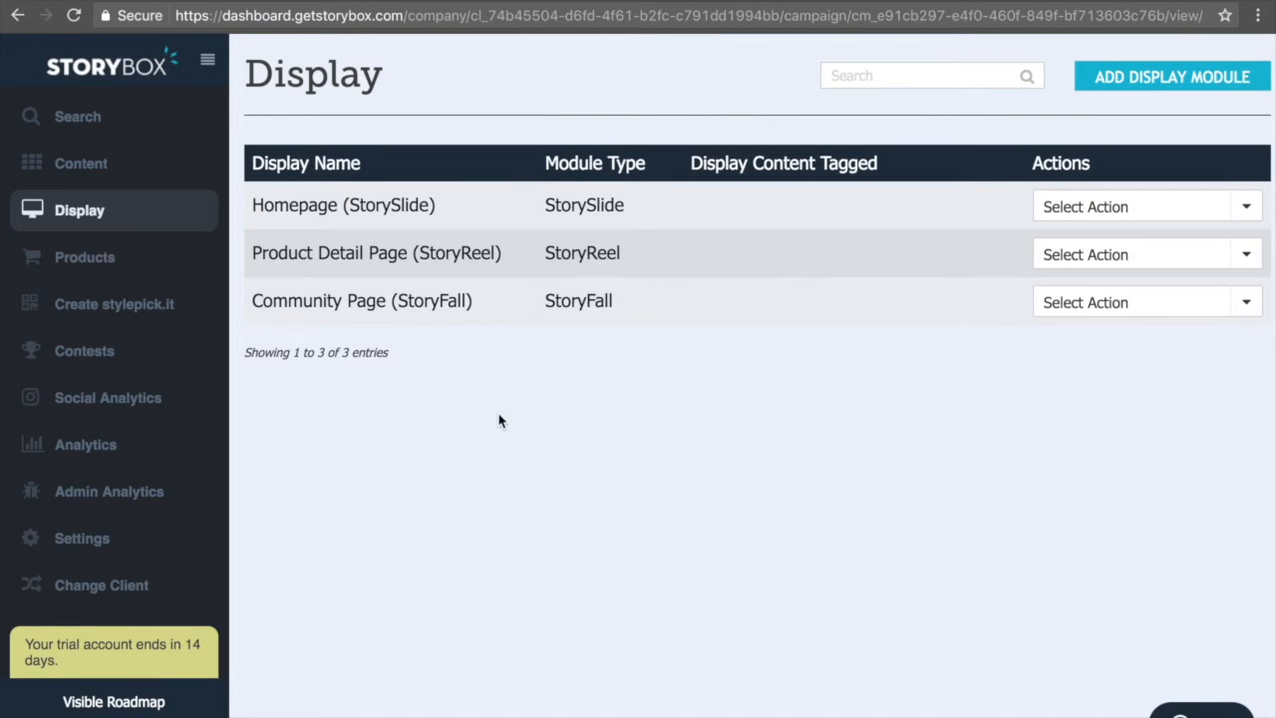
# Switch to the StoryBox dashboard, get the code for the Product Detail Page (StoryReel) module and copy its Product Page Embed Code
pyautogui.doubleClick(589, 297)
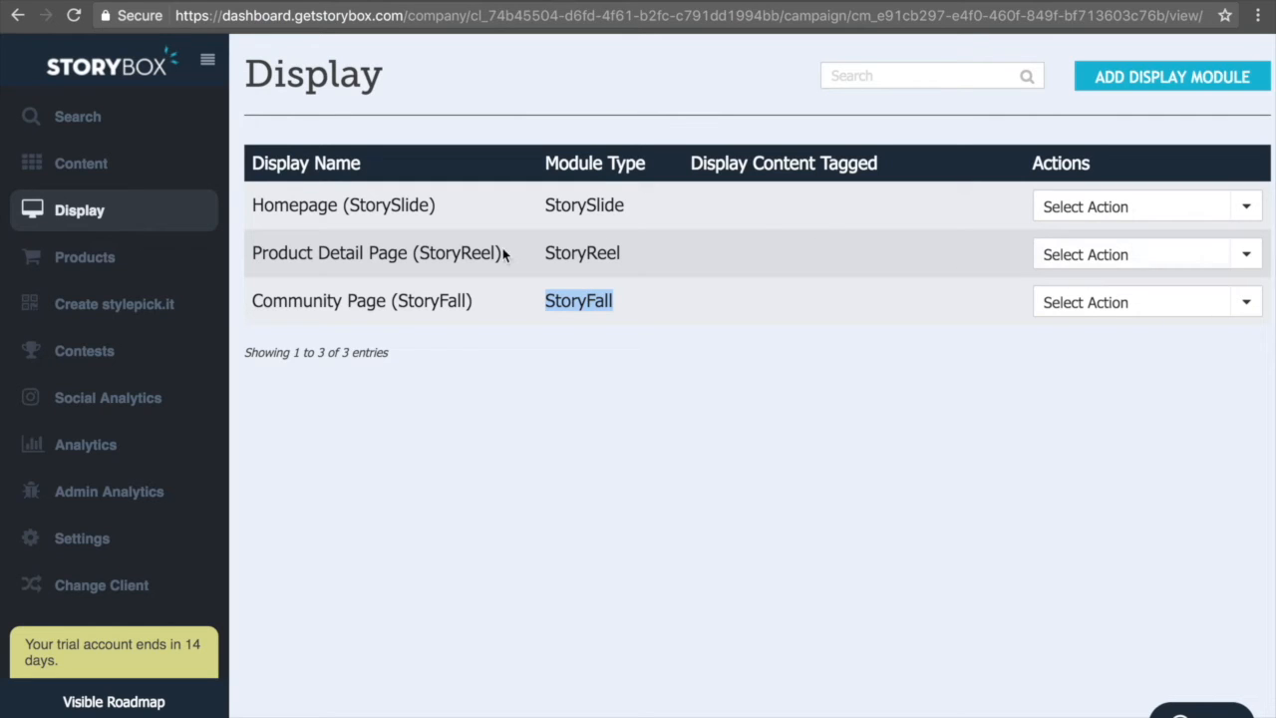
pyautogui.click(1101, 261)
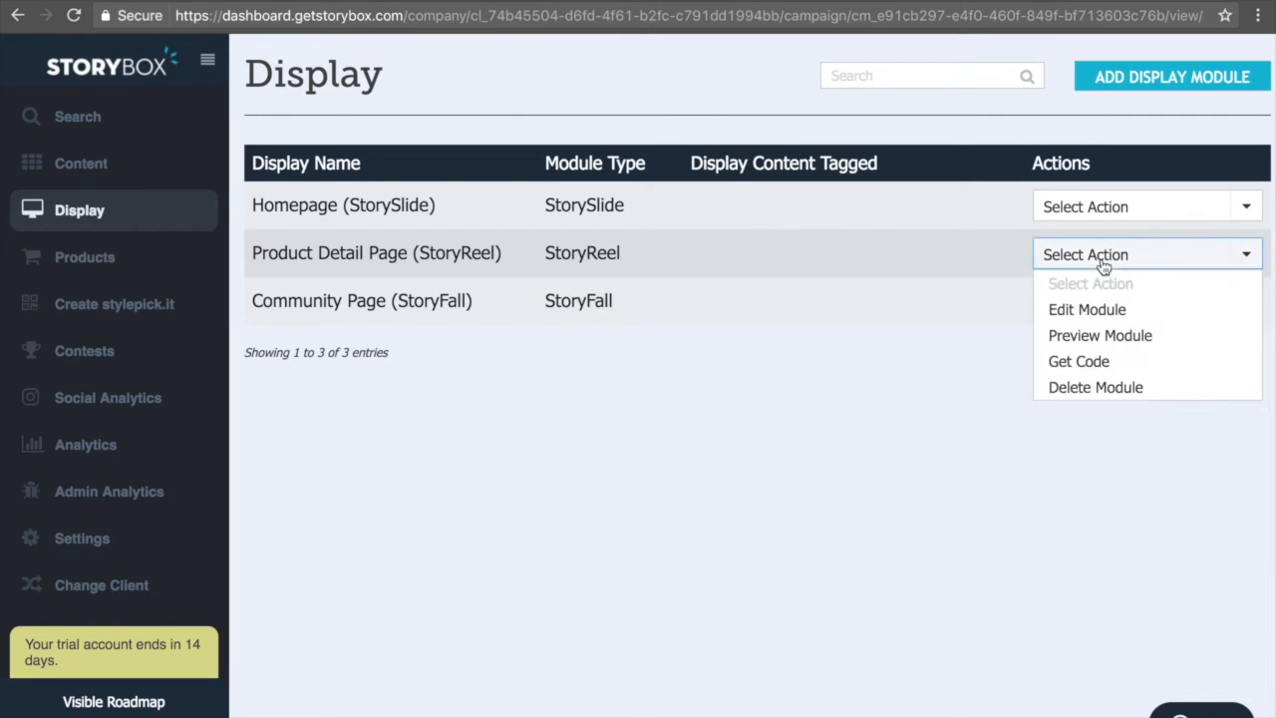
pyautogui.click(1073, 360)
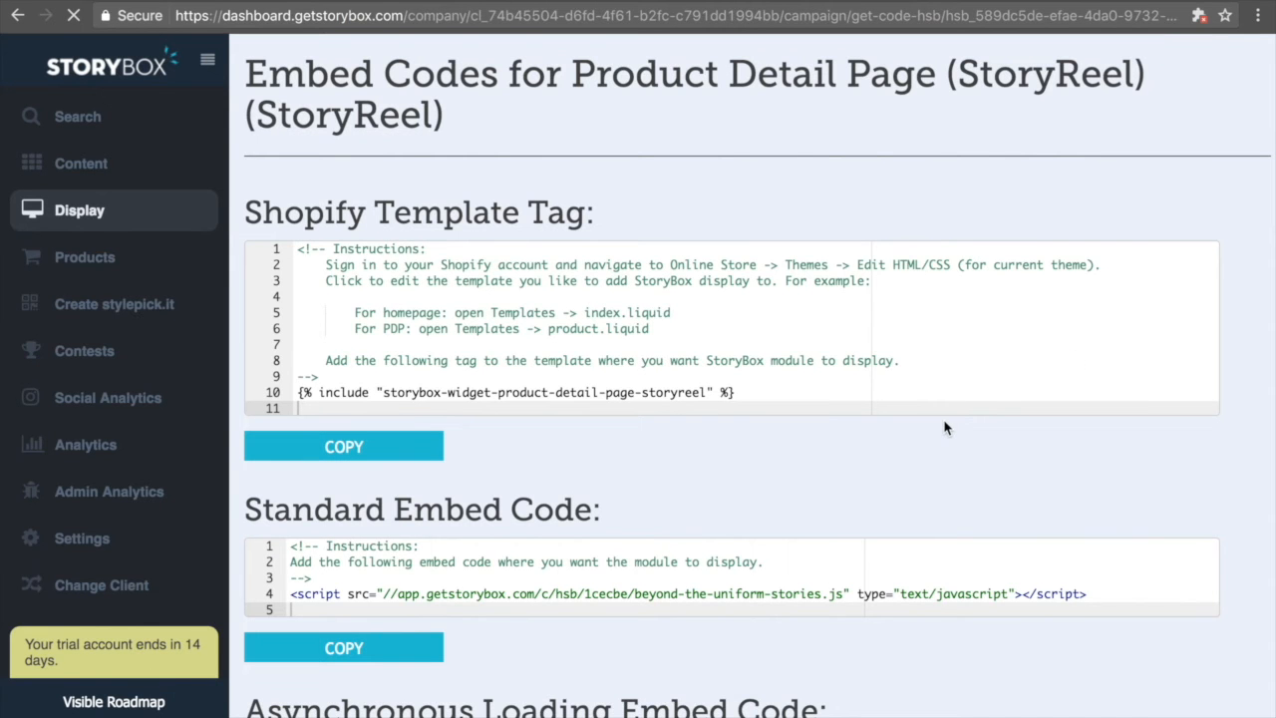
pyautogui.scroll(-10, 945, 427)
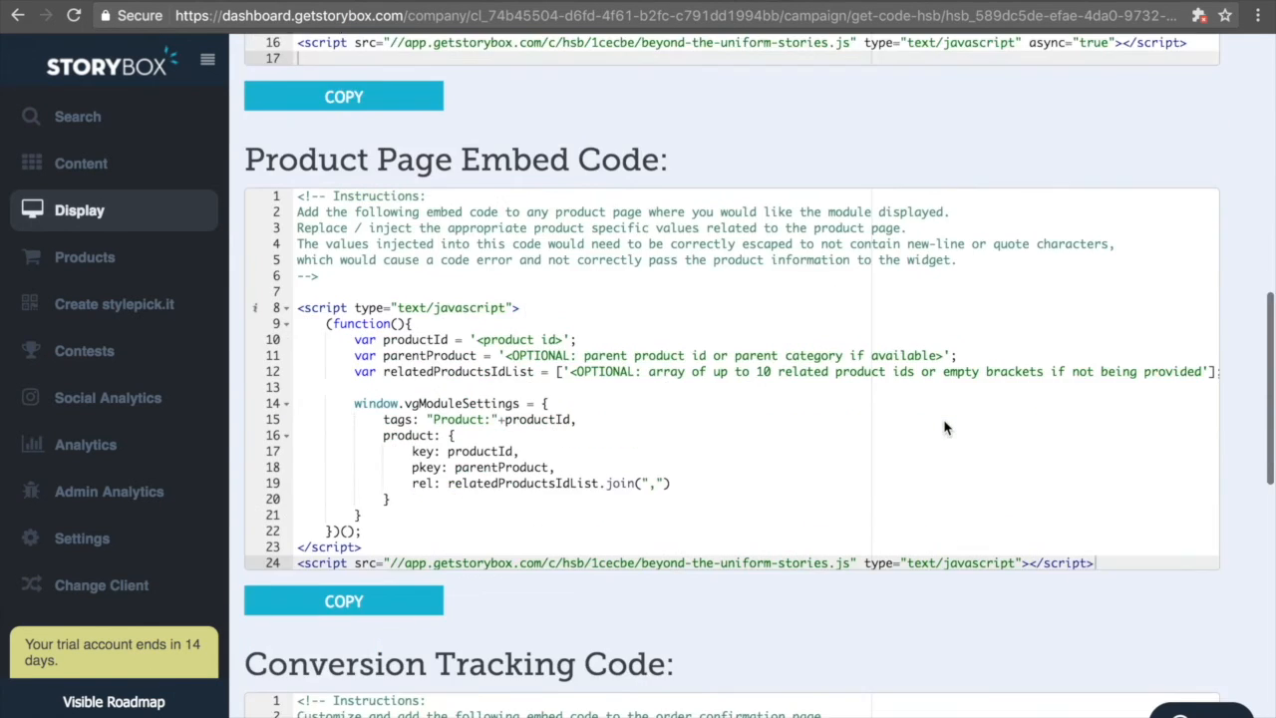
pyautogui.scroll(-1, 945, 428)
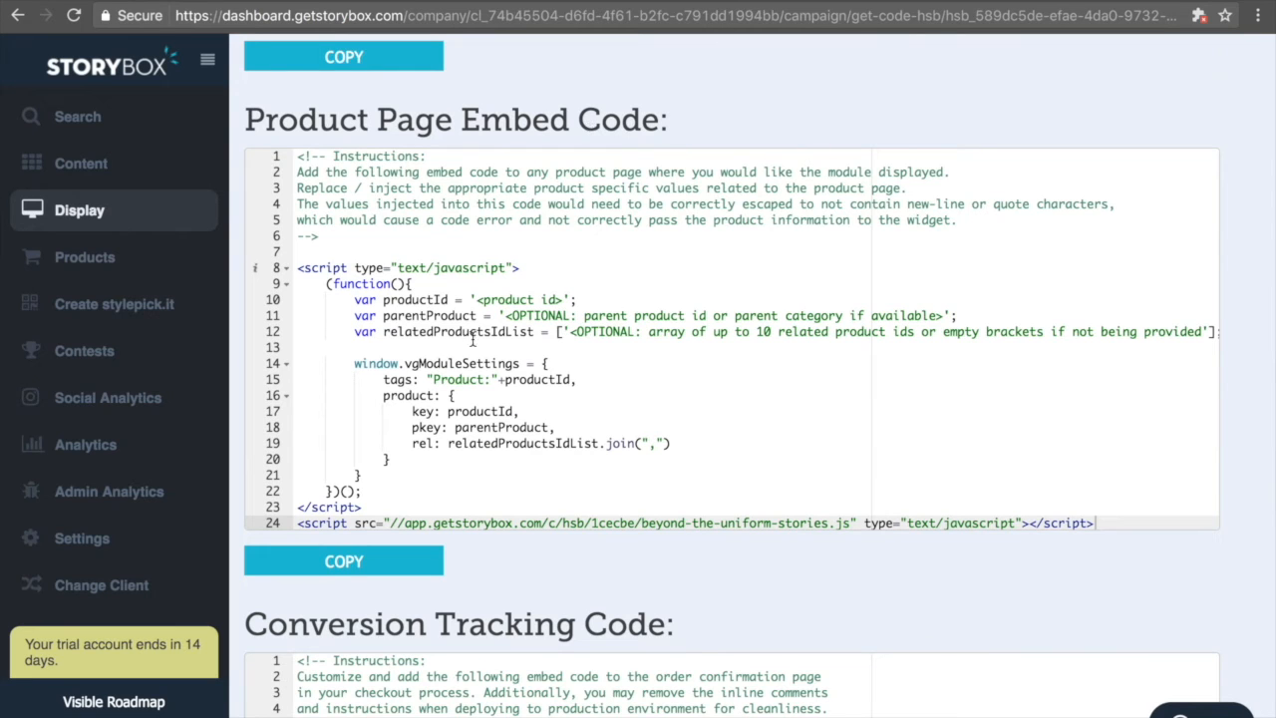
pyautogui.click(338, 560)
# Edit the Homepage (StorySlide) module from the Display list and set its recorder prompt to "What is your #BeyondtheUniform story?"
pyautogui.click(117, 211)
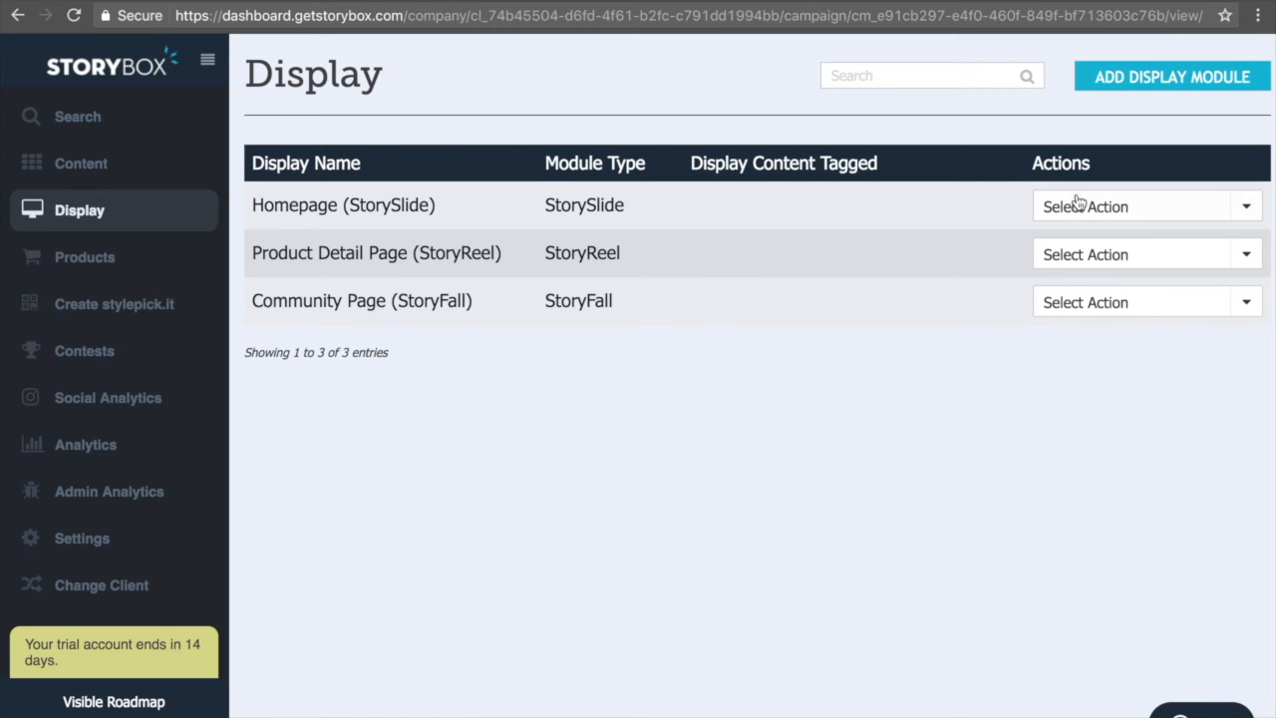
pyautogui.click(1077, 204)
pyautogui.click(1087, 261)
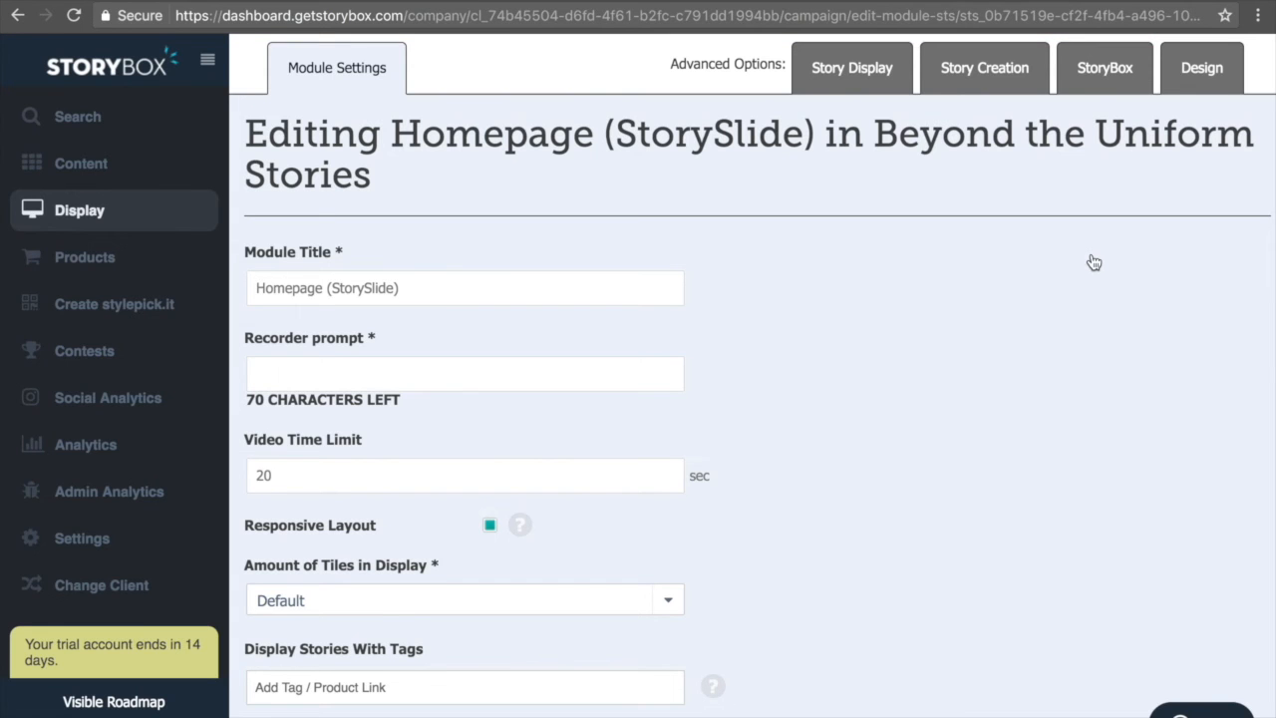
pyautogui.click(619, 381)
pyautogui.write('Wh')
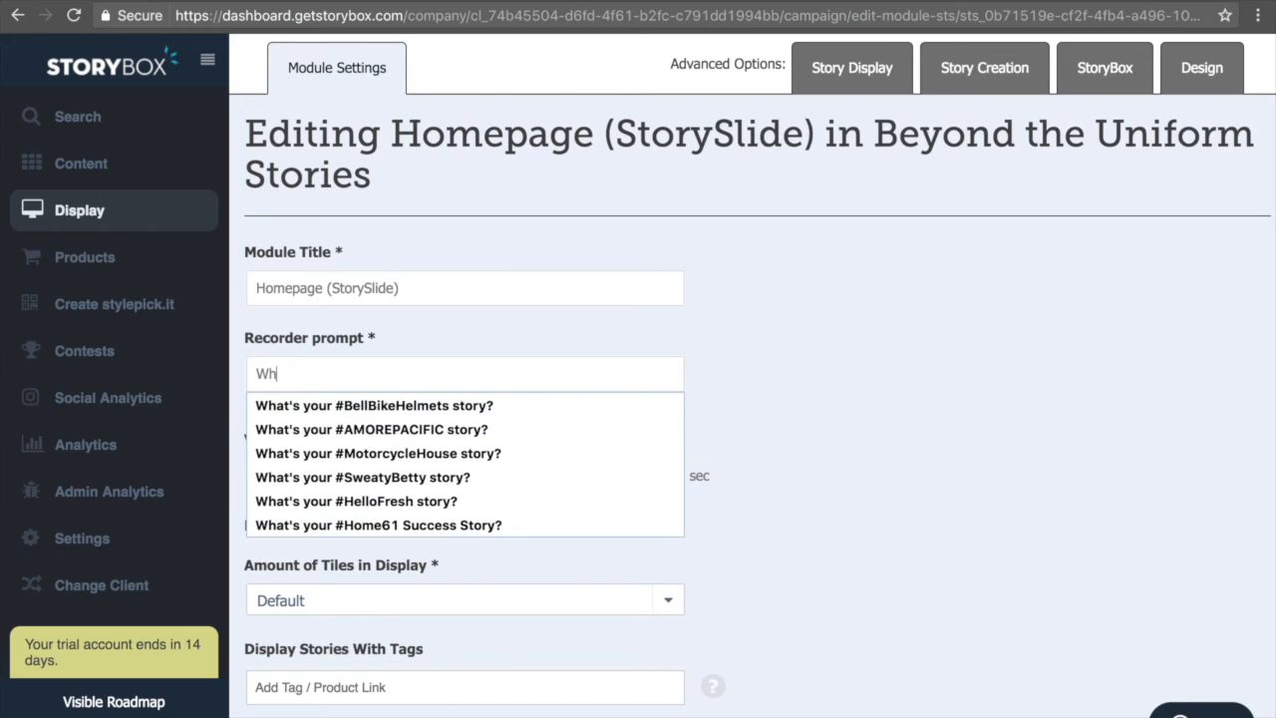
pyautogui.write('at is your #Be')
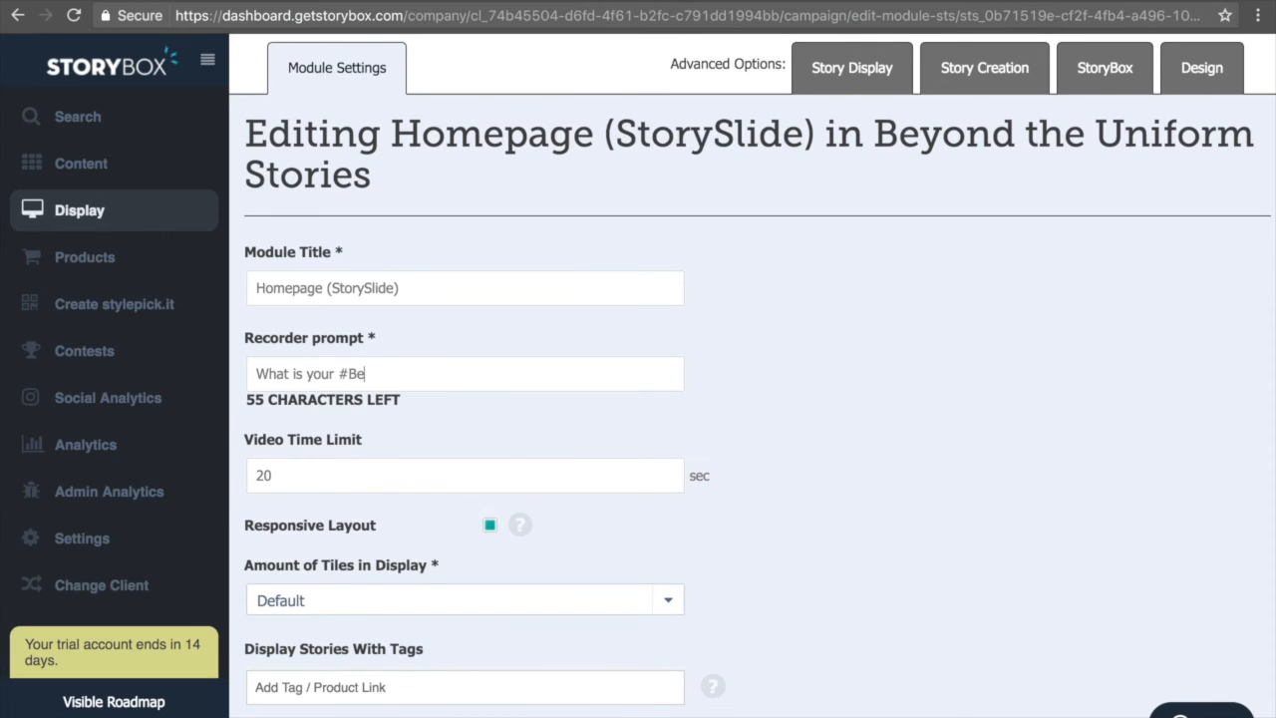
pyautogui.write('yondtheUniform t')
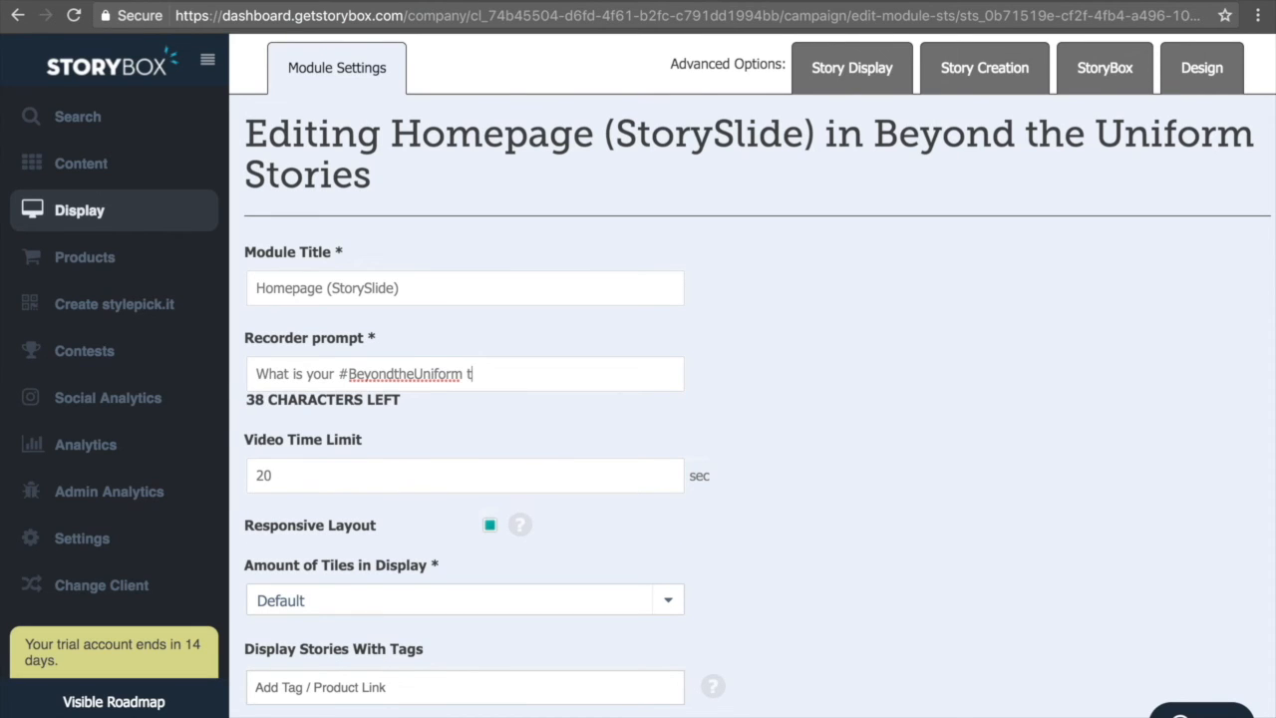
pyautogui.press('BackSpace')
pyautogui.write('story')
pyautogui.press('BackSpace')
pyautogui.write('?')
pyautogui.click(823, 375)
# Set the video time limit to 30 seconds and check the choices for the amount of tiles, keeping Default
pyautogui.scroll(-2, 825, 379)
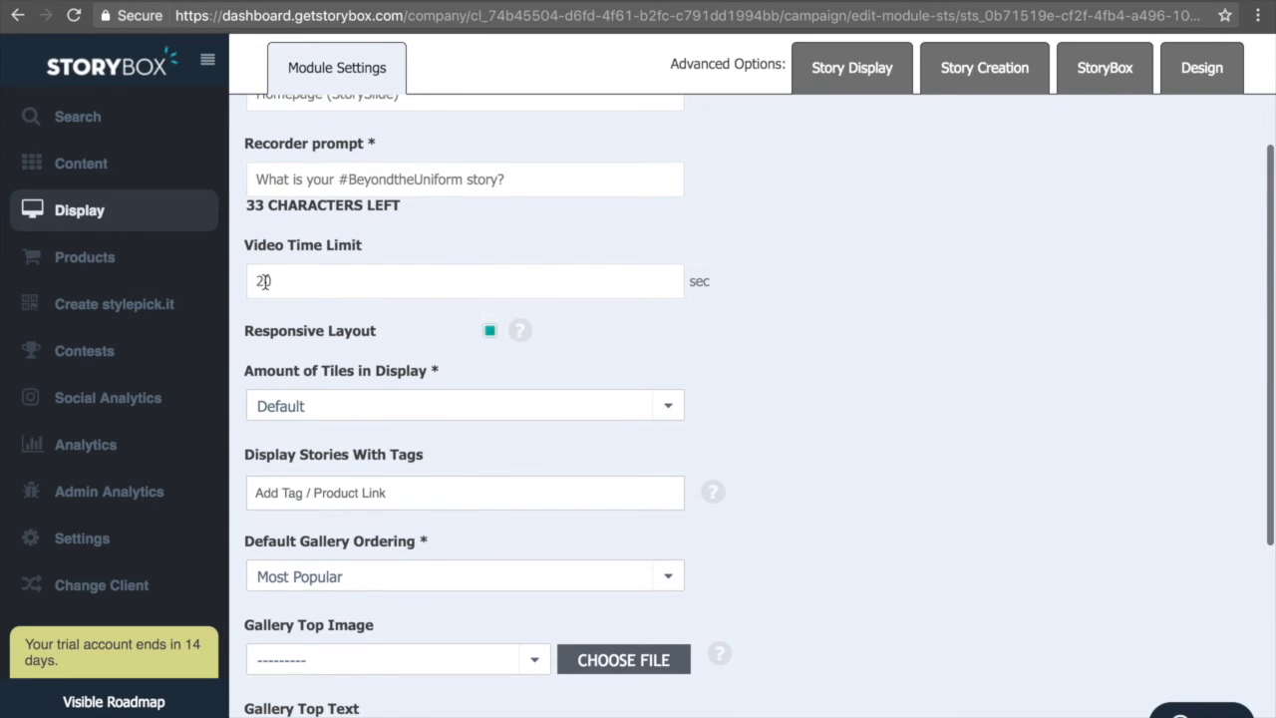
pyautogui.doubleClick(264, 281)
pyautogui.write('30')
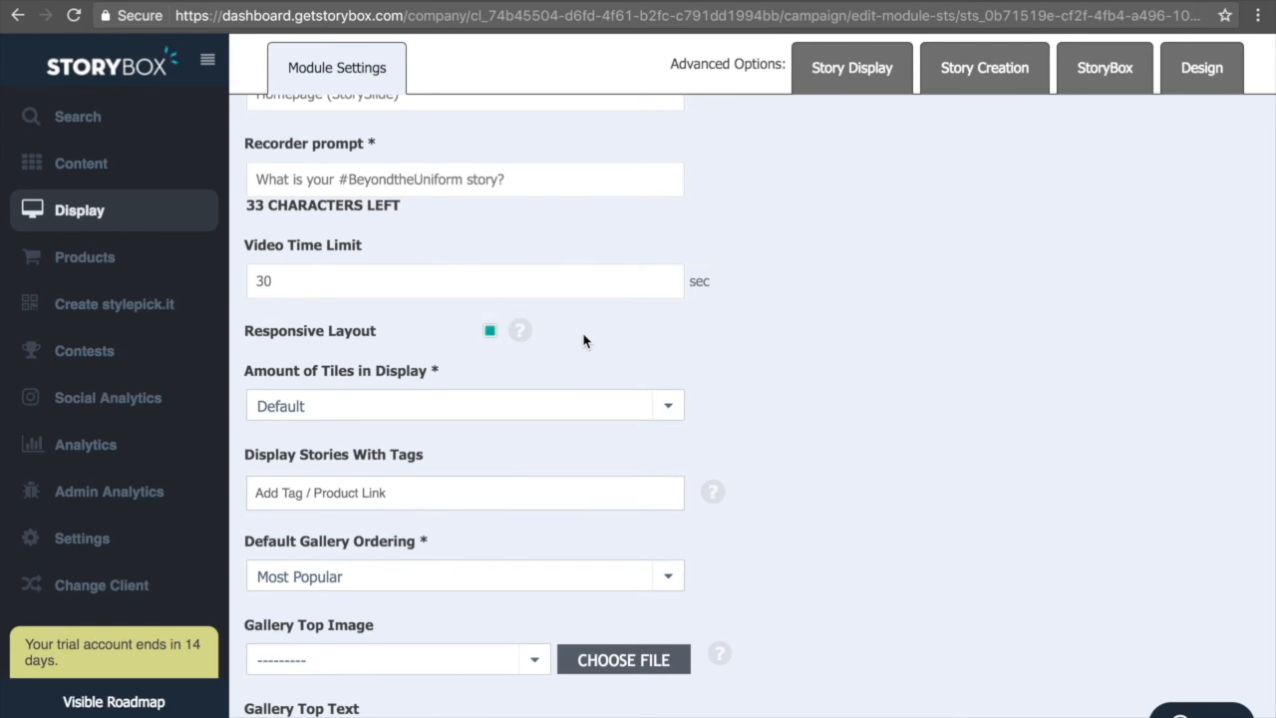
pyautogui.scroll(-2, 584, 339)
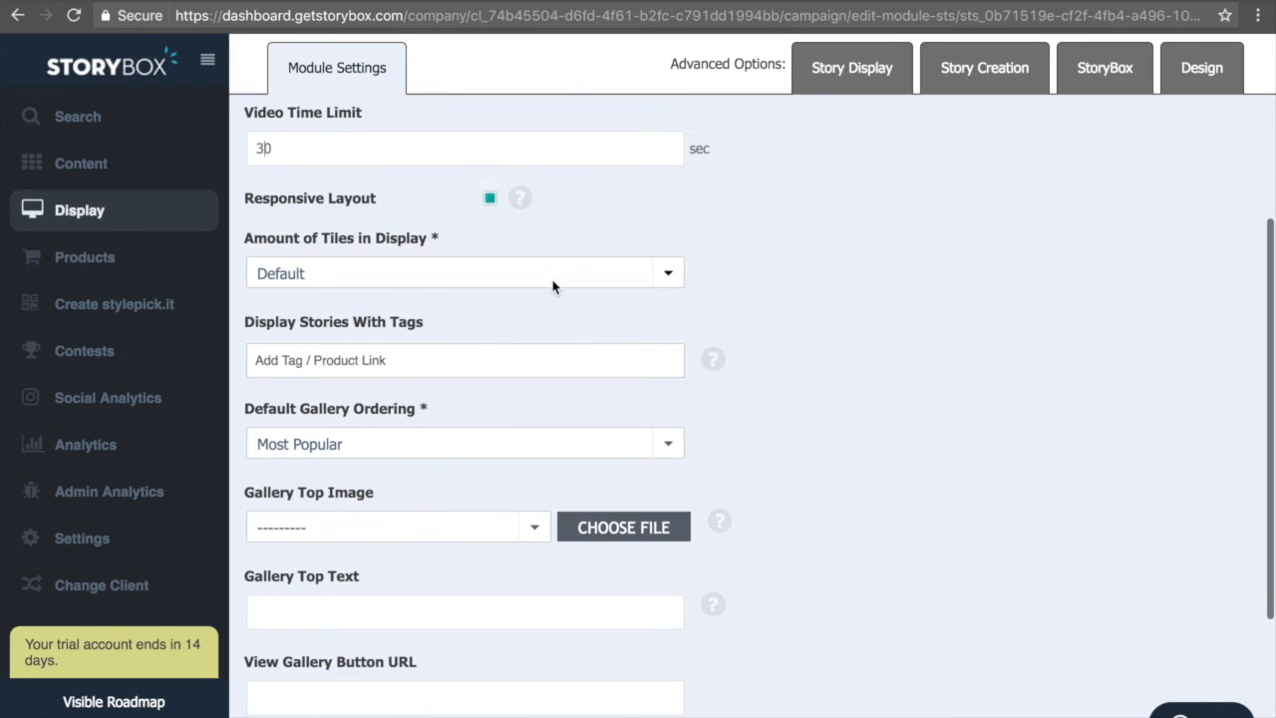
pyautogui.click(551, 283)
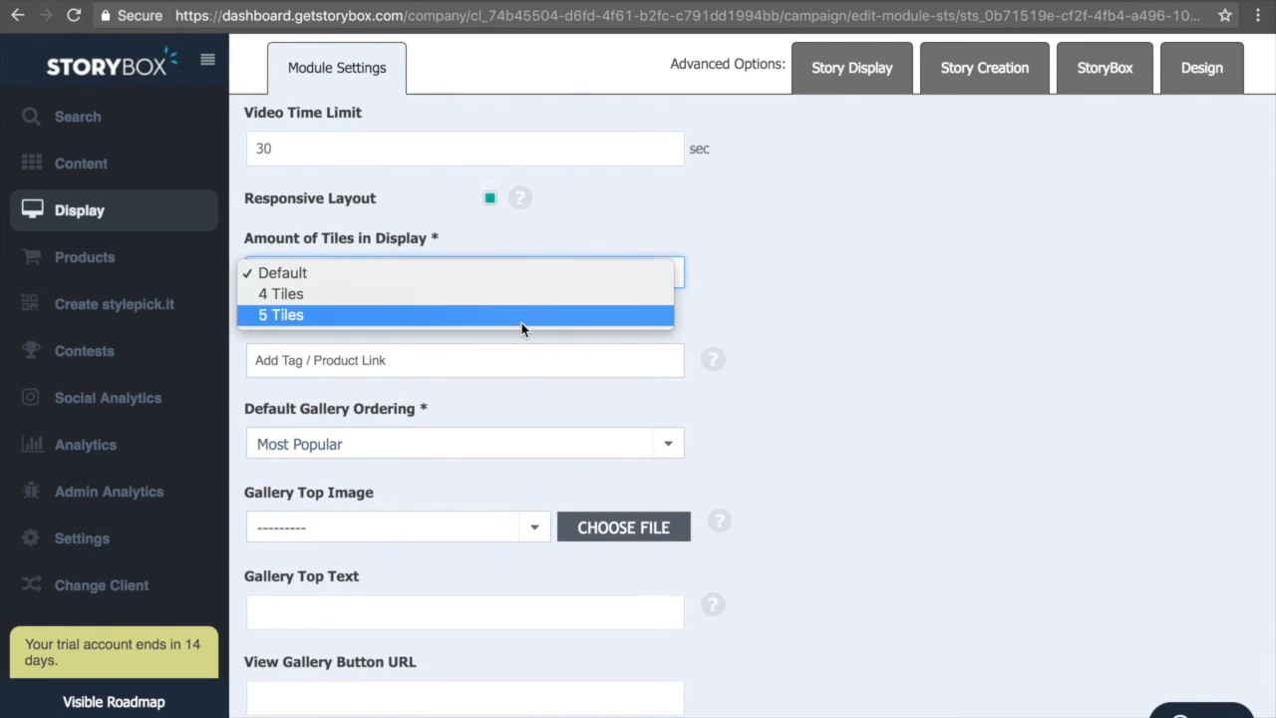
pyautogui.click(757, 209)
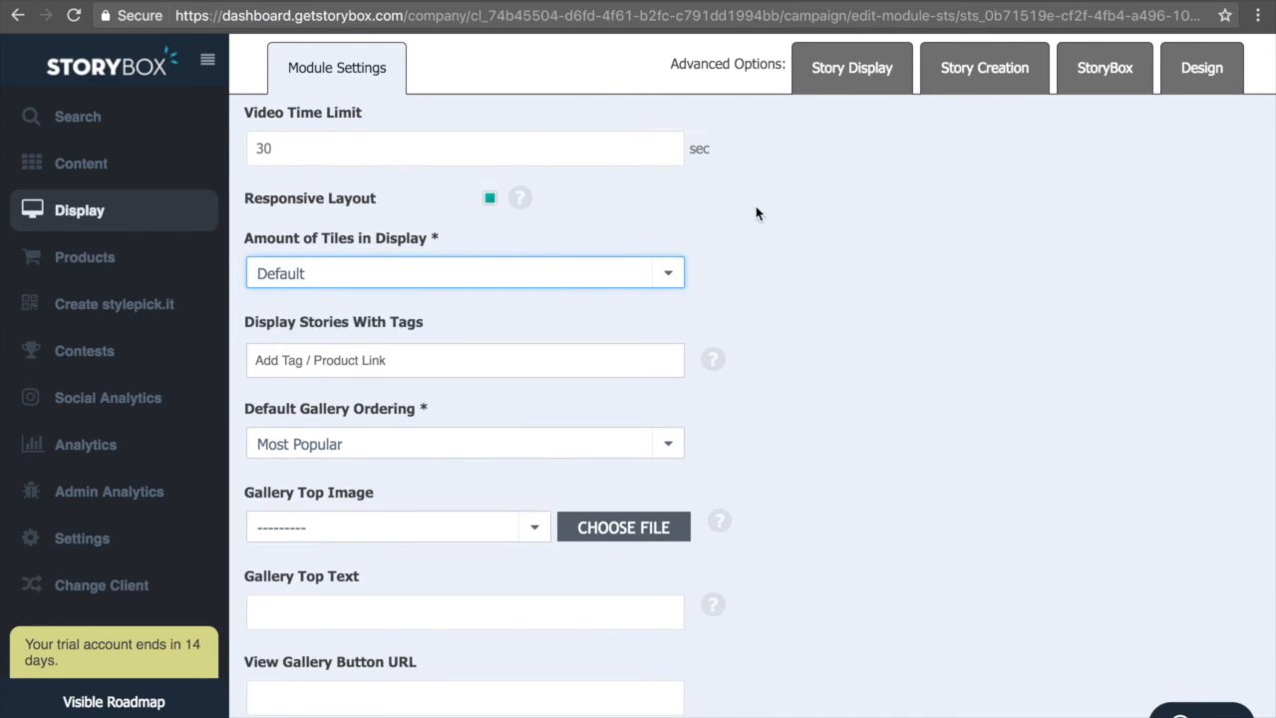
# Add the tag "homepage" to the module's Display Stories With Tags setting and delete it again
pyautogui.scroll(-1, 755, 212)
pyautogui.scroll(-1, 755, 212)
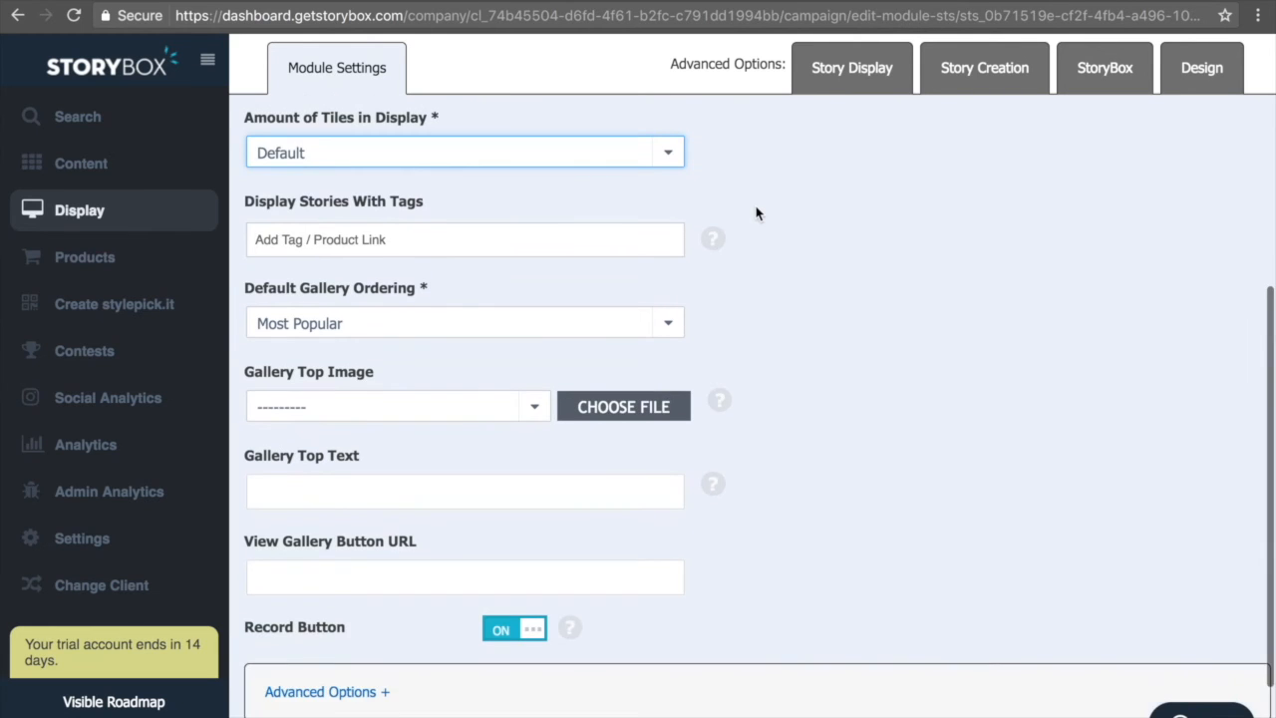
pyautogui.click(557, 244)
pyautogui.write('homepage')
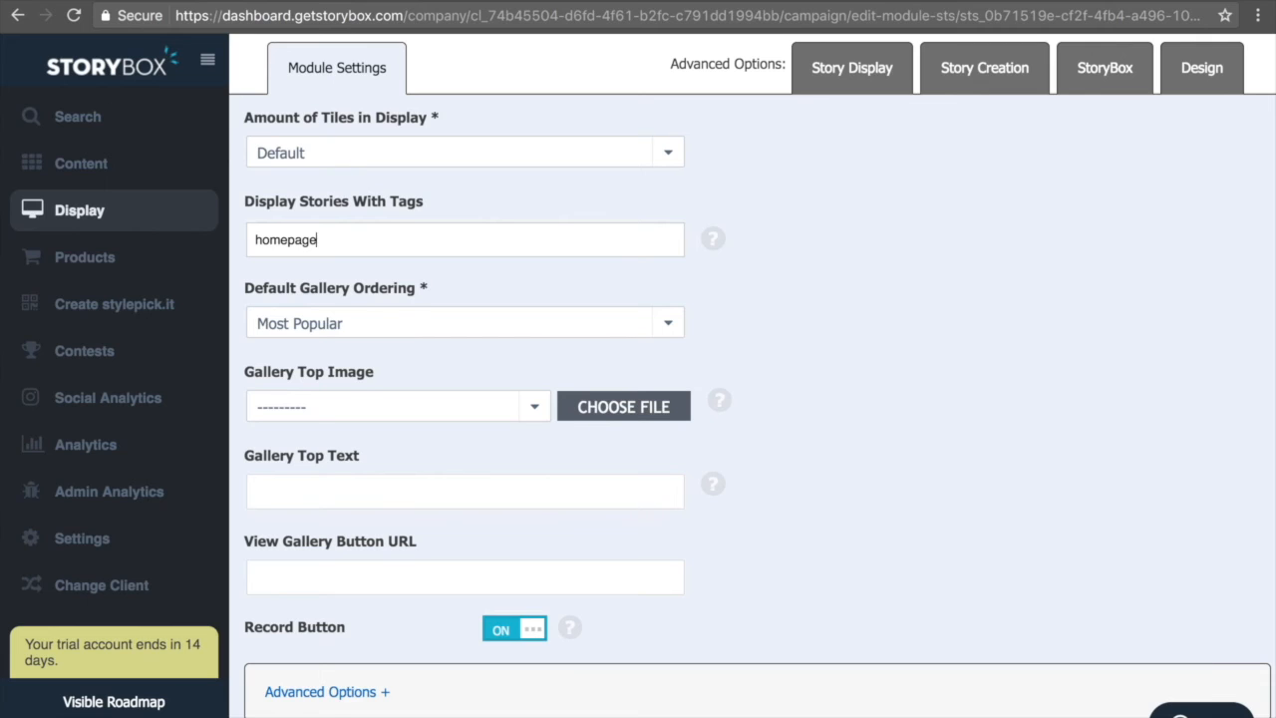
pyautogui.press('Return')
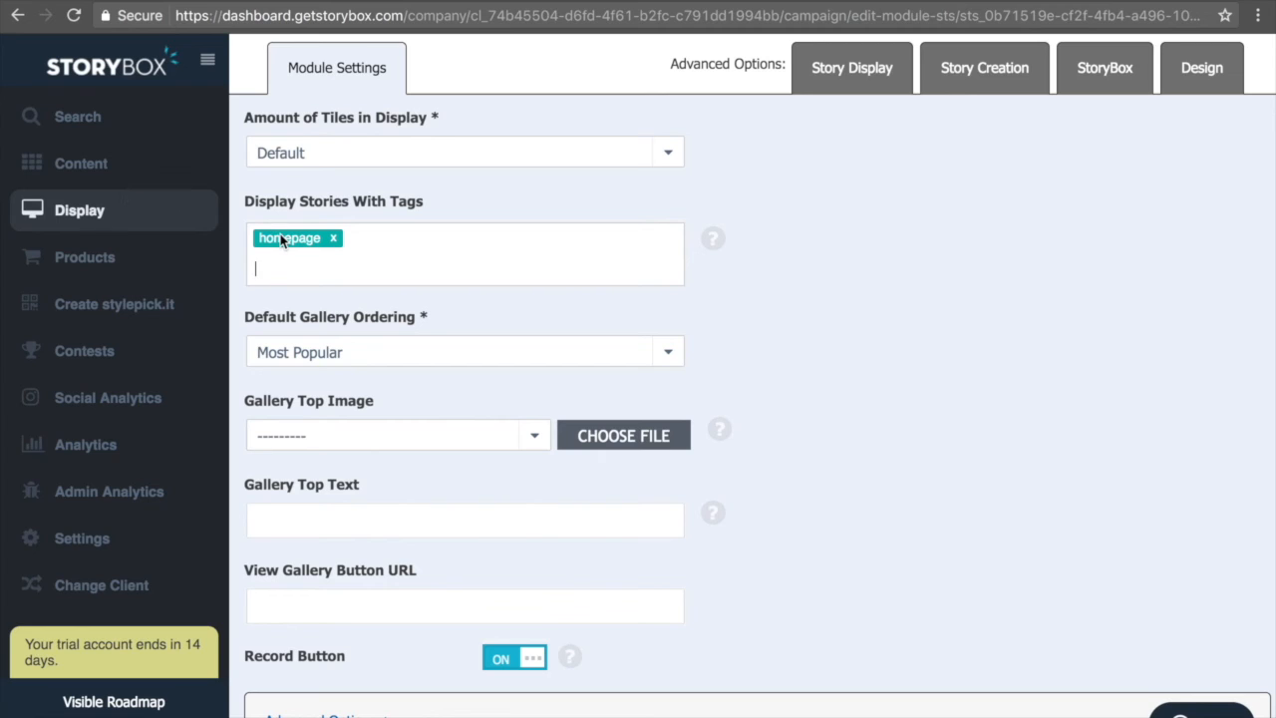
pyautogui.click(333, 238)
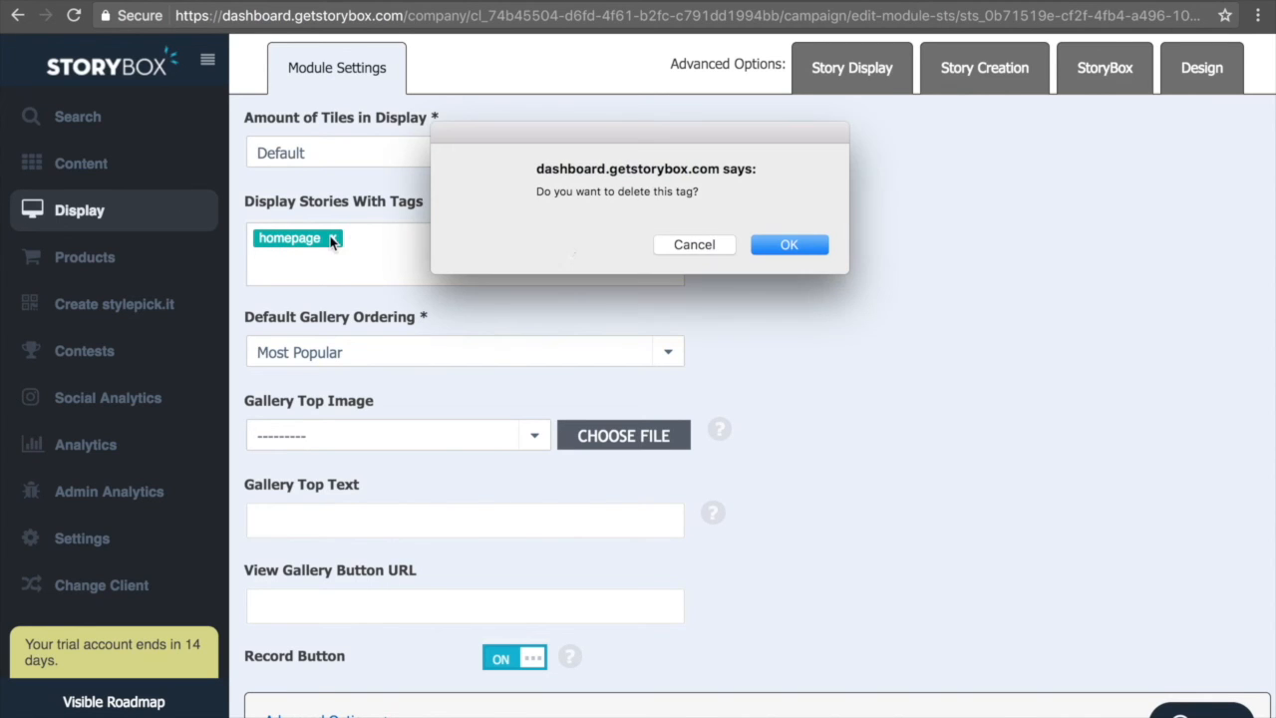
pyautogui.click(779, 246)
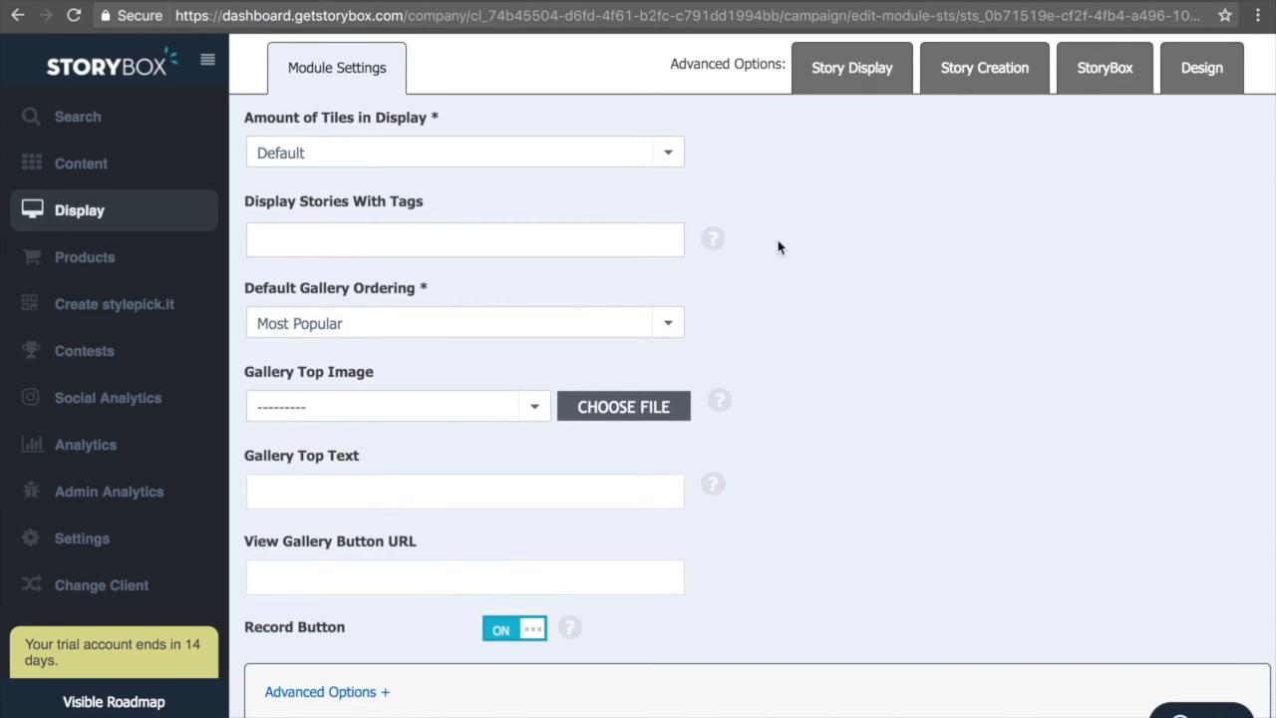
# Look over the default gallery ordering choices and save the module with the gallery top text "This is the top text"
pyautogui.click(404, 321)
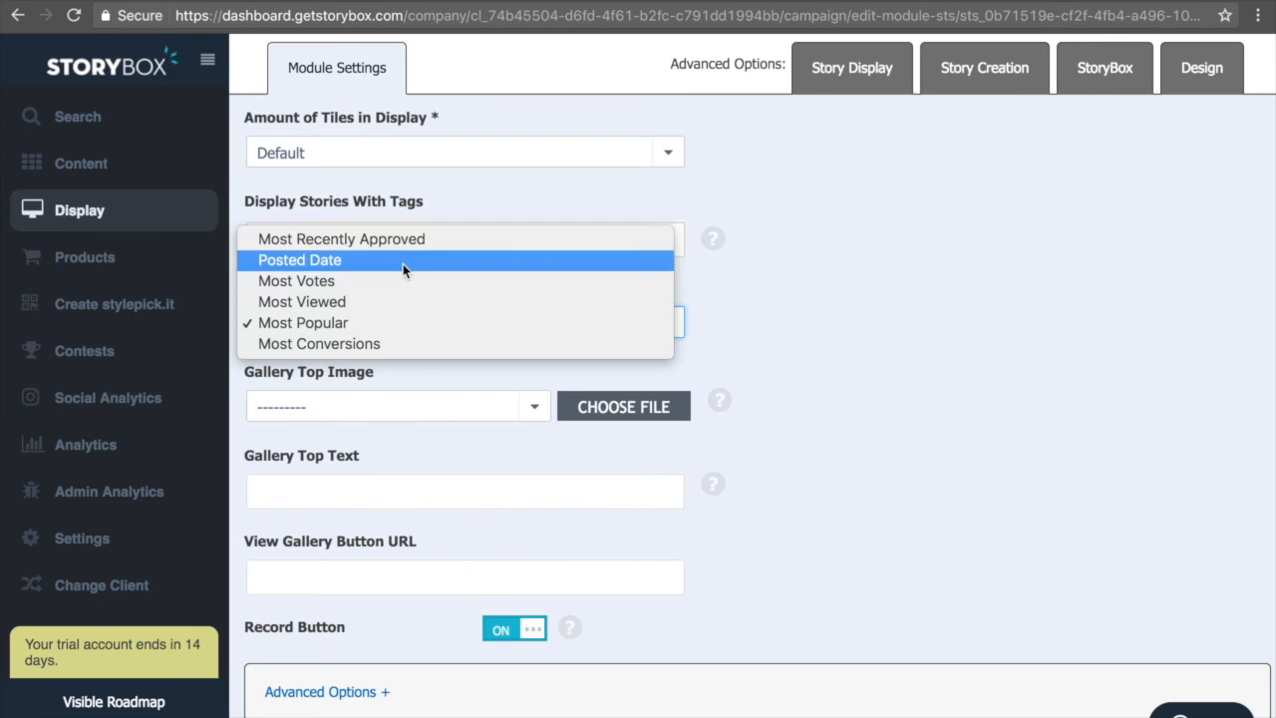
pyautogui.click(849, 269)
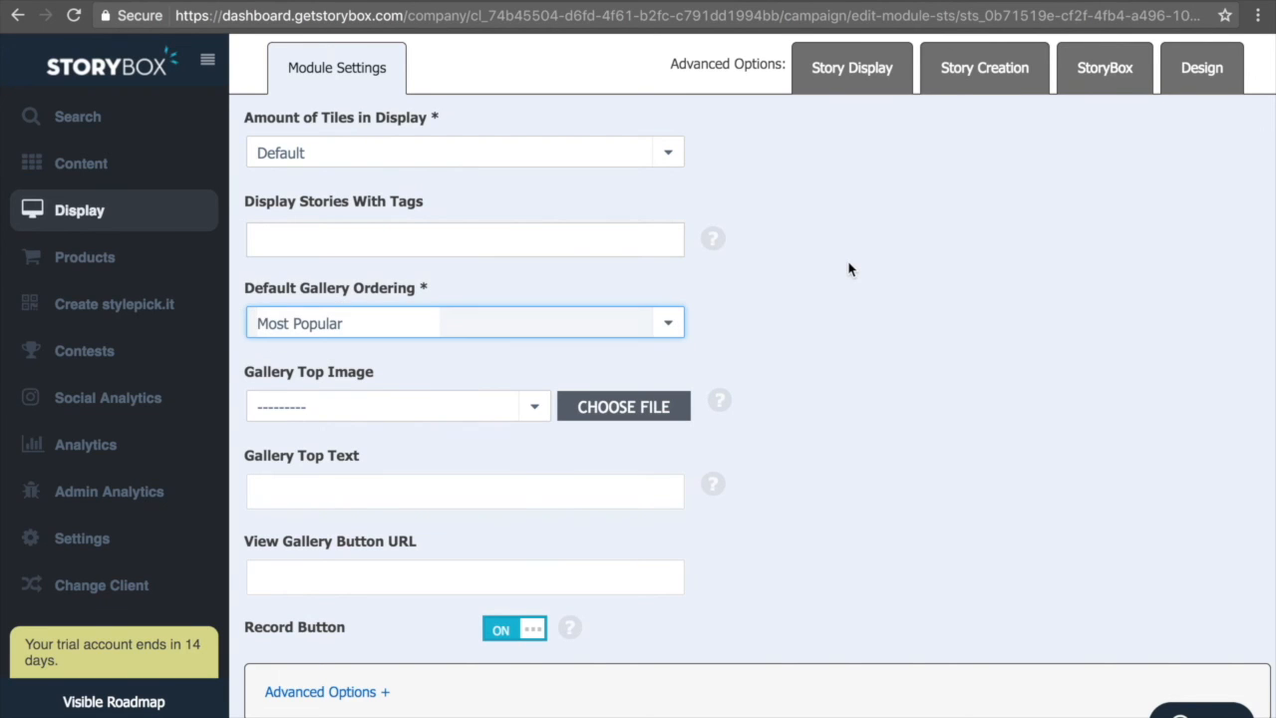
pyautogui.scroll(-2, 852, 271)
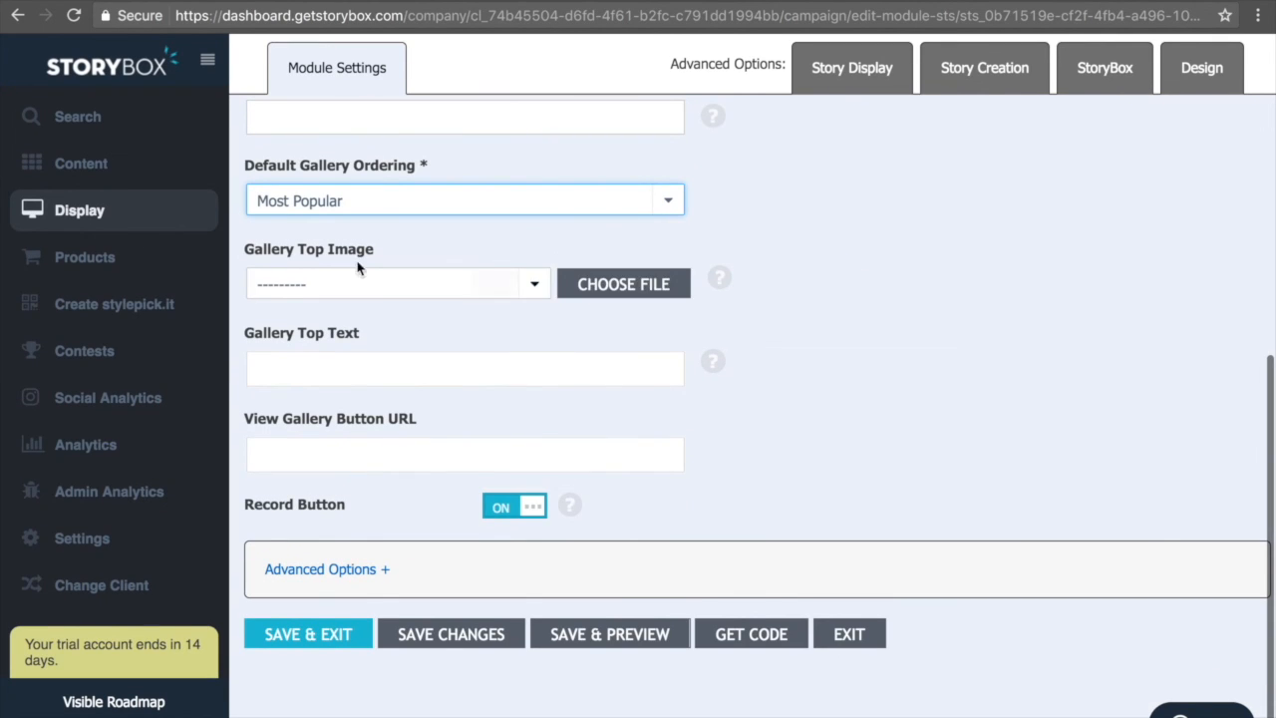
pyautogui.click(391, 376)
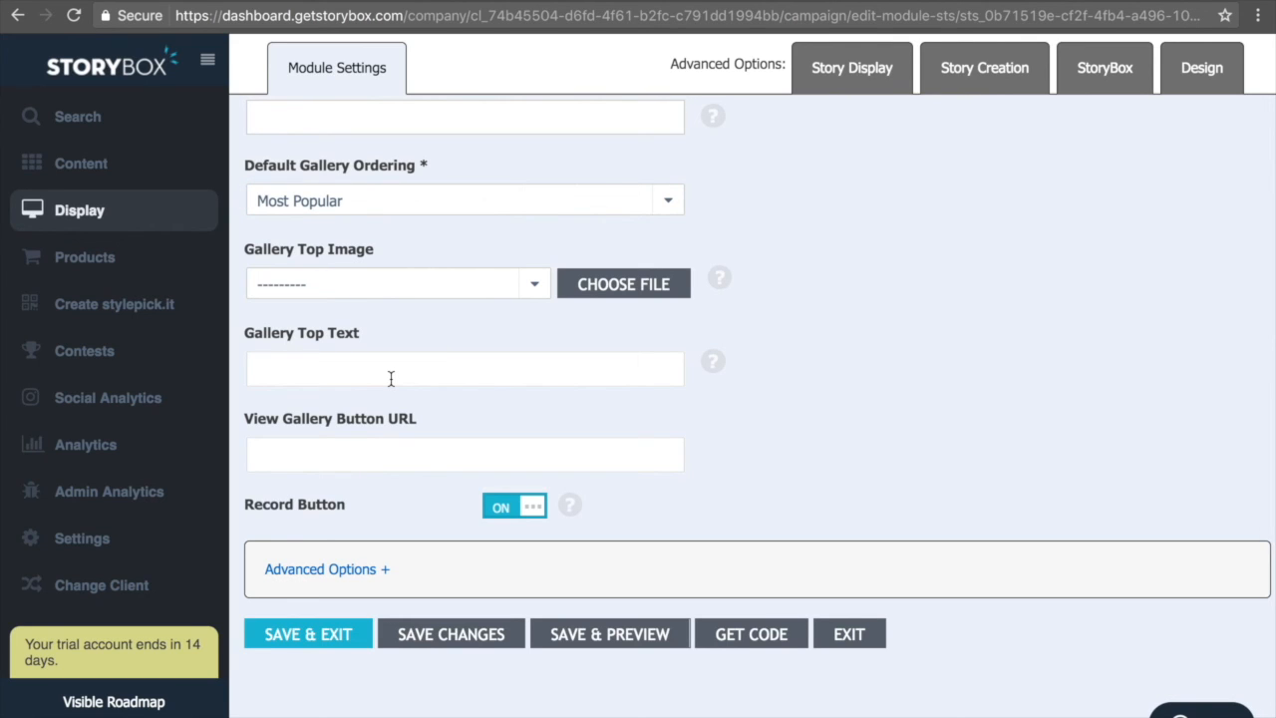
pyautogui.write('This is the top text')
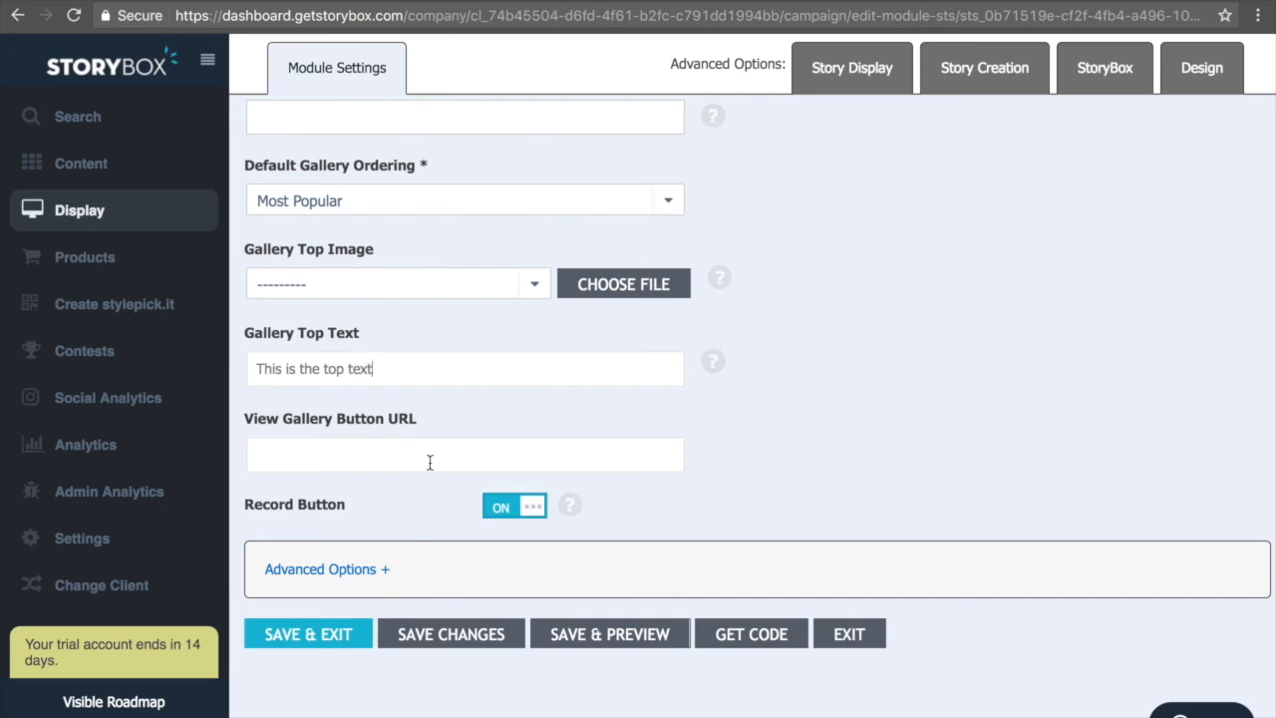
pyautogui.click(419, 632)
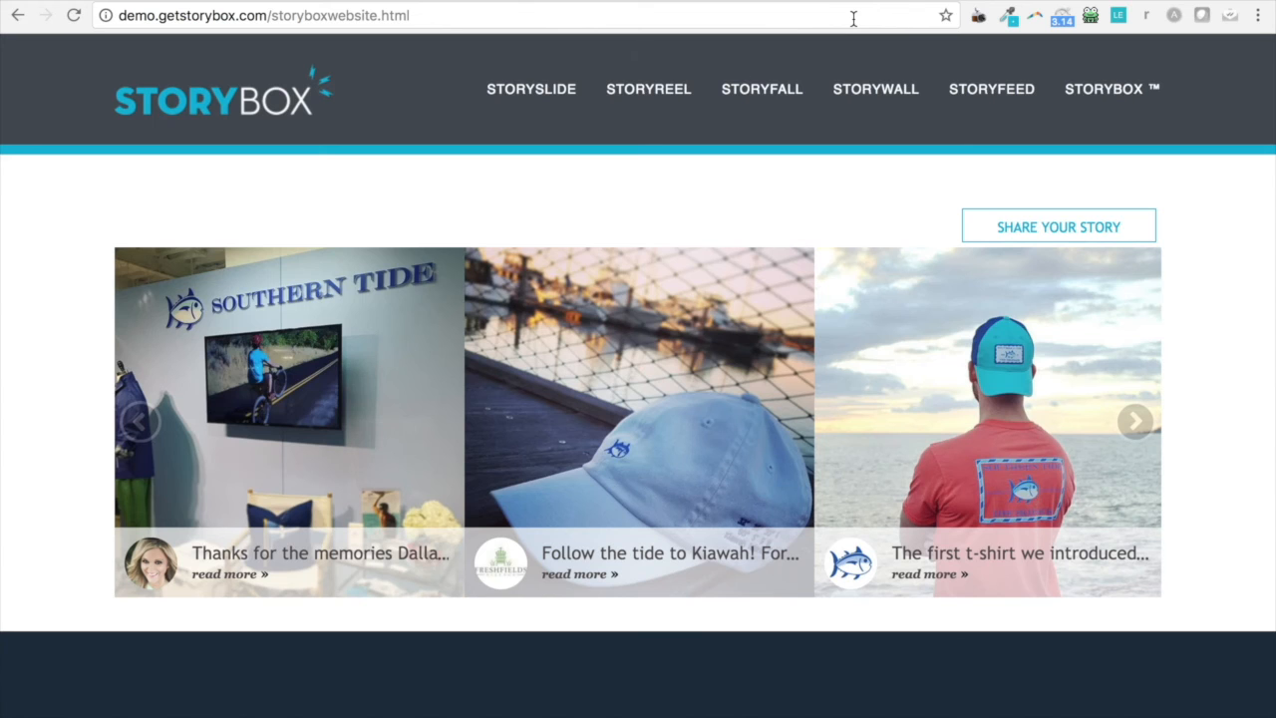
# Reload the published StoryBox website page and check the gallery top text above the StorySlide carousel
pyautogui.click(852, 19)
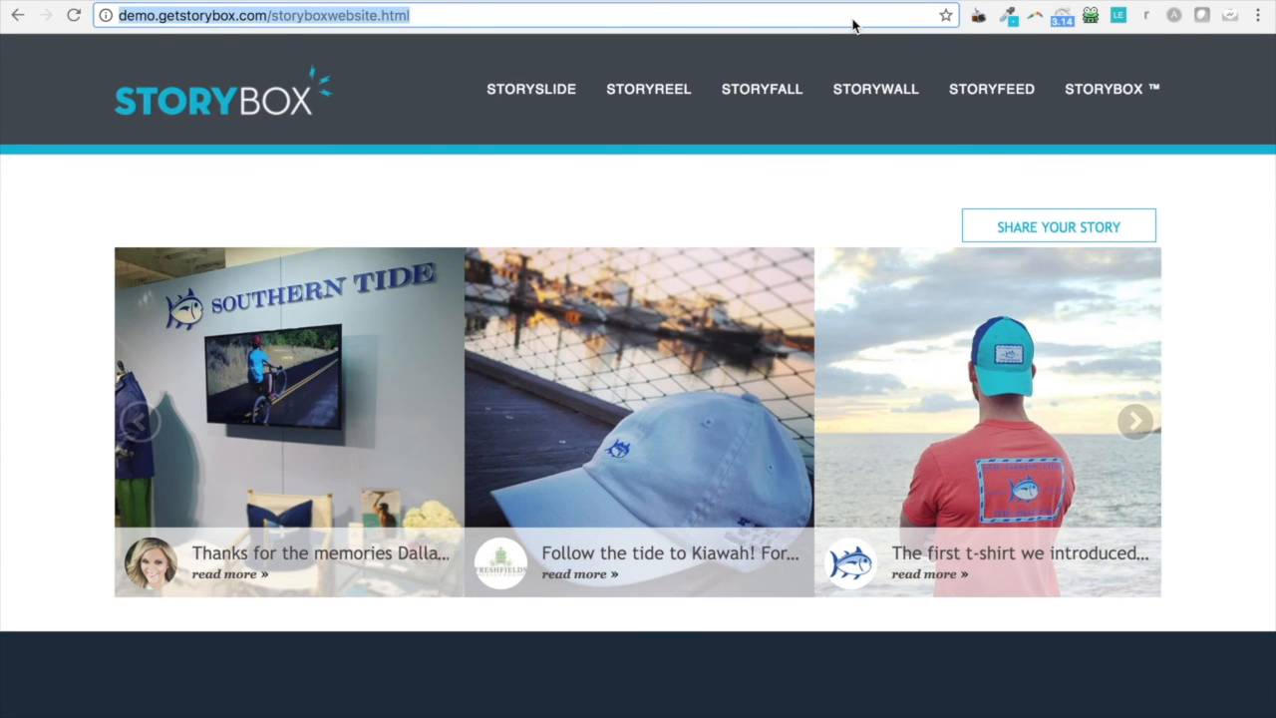
pyautogui.press('Return')
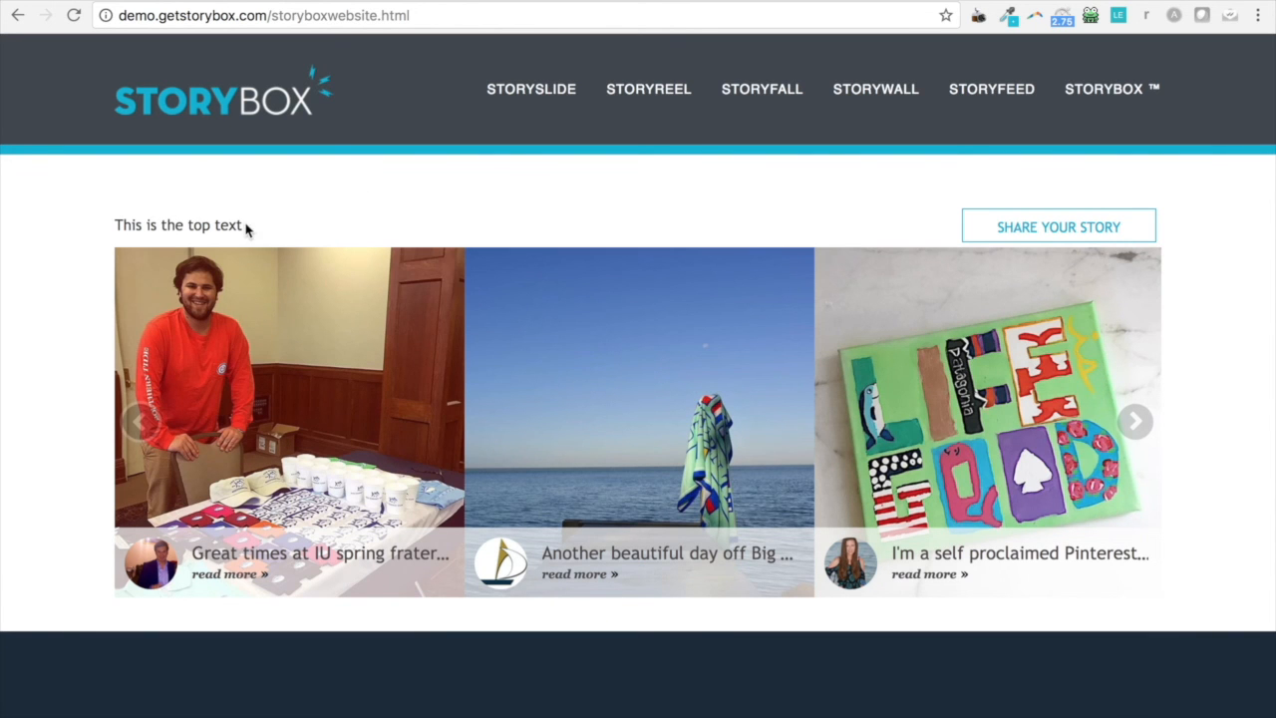
pyautogui.moveTo(256, 222); pyautogui.dragTo(115, 224)
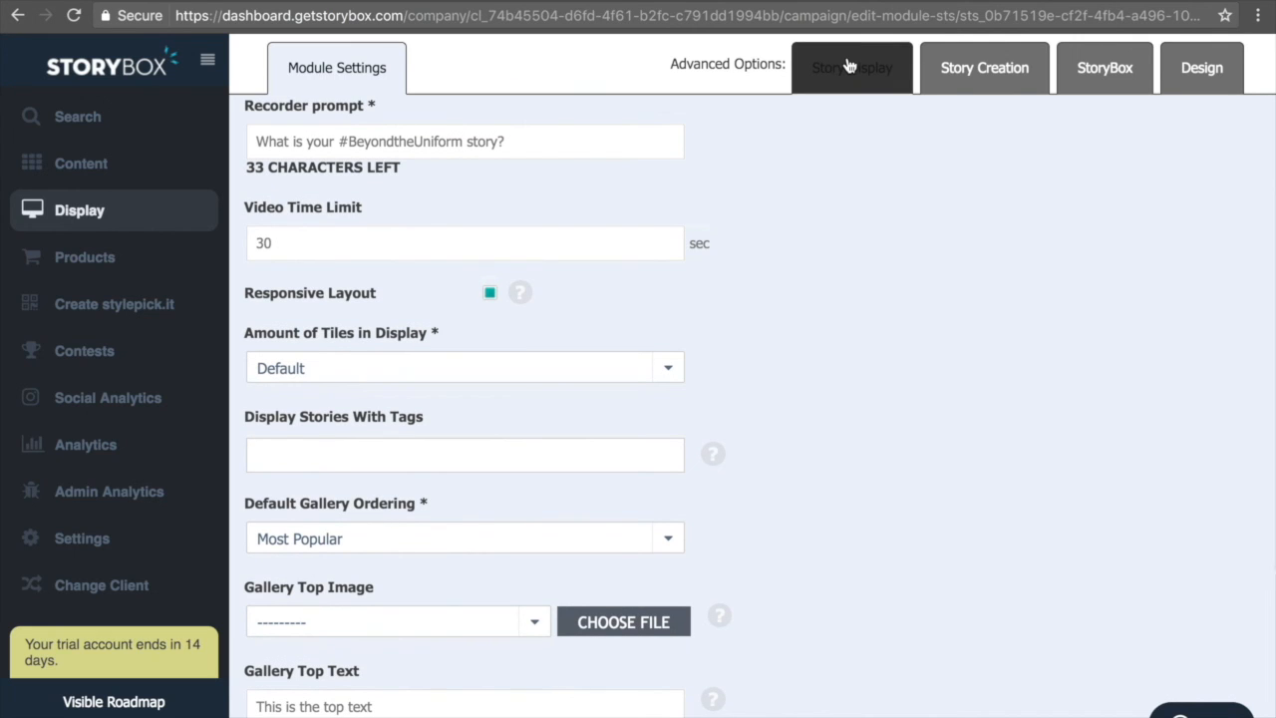
# Return to the dashboard, check the Story Display options and disable Webcam Video, Upload Video and YouTube Video submissions under Story Creation
pyautogui.click(848, 66)
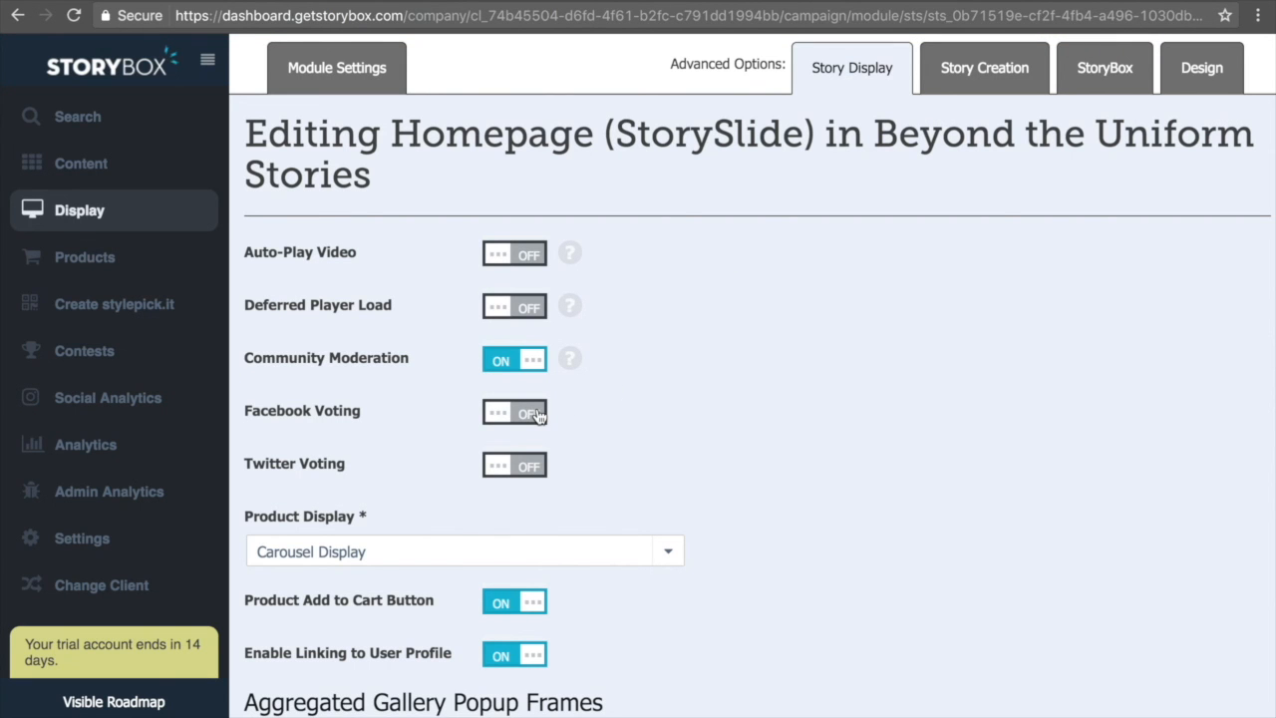
pyautogui.click(1004, 67)
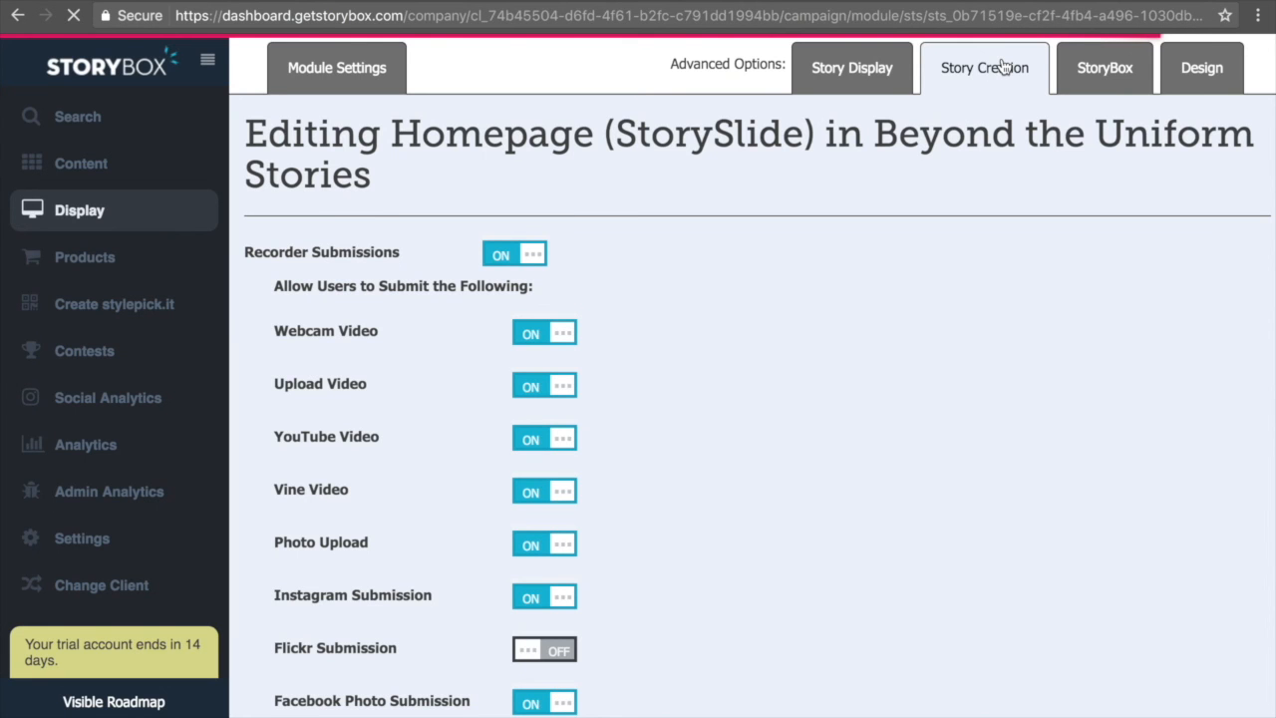
pyautogui.scroll(-2, 697, 415)
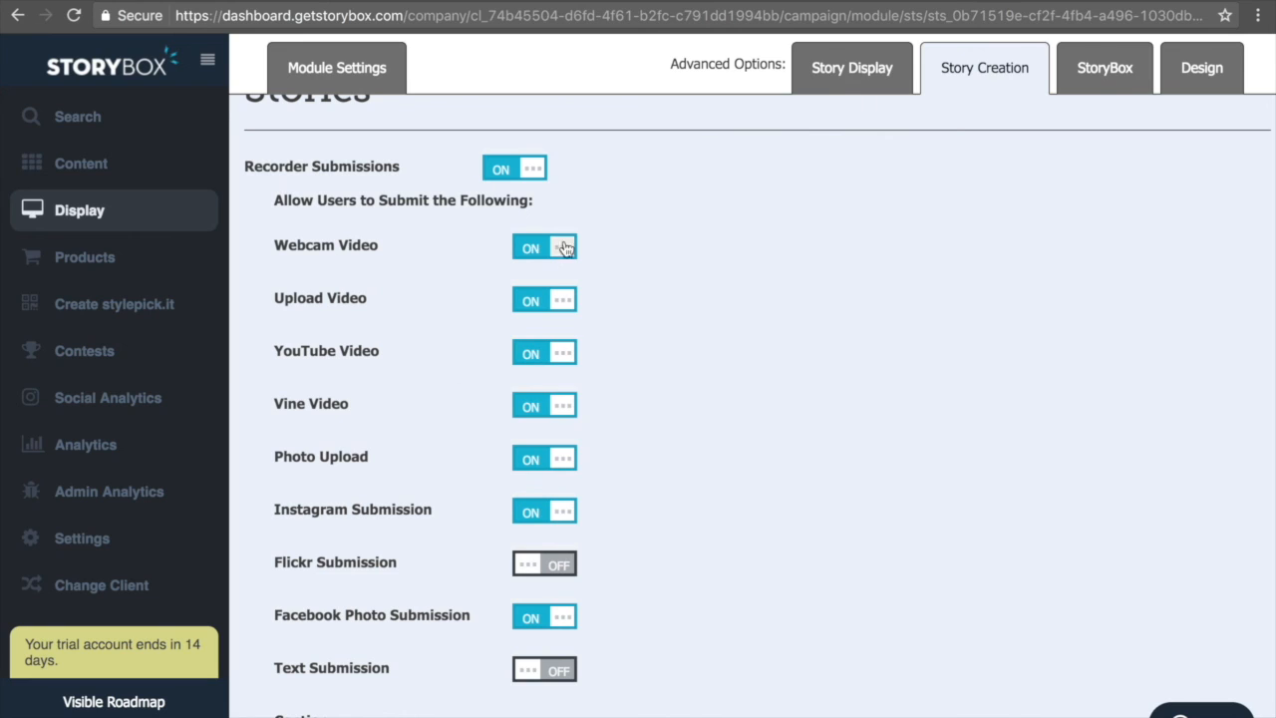
pyautogui.click(528, 249)
pyautogui.click(531, 299)
pyautogui.click(536, 349)
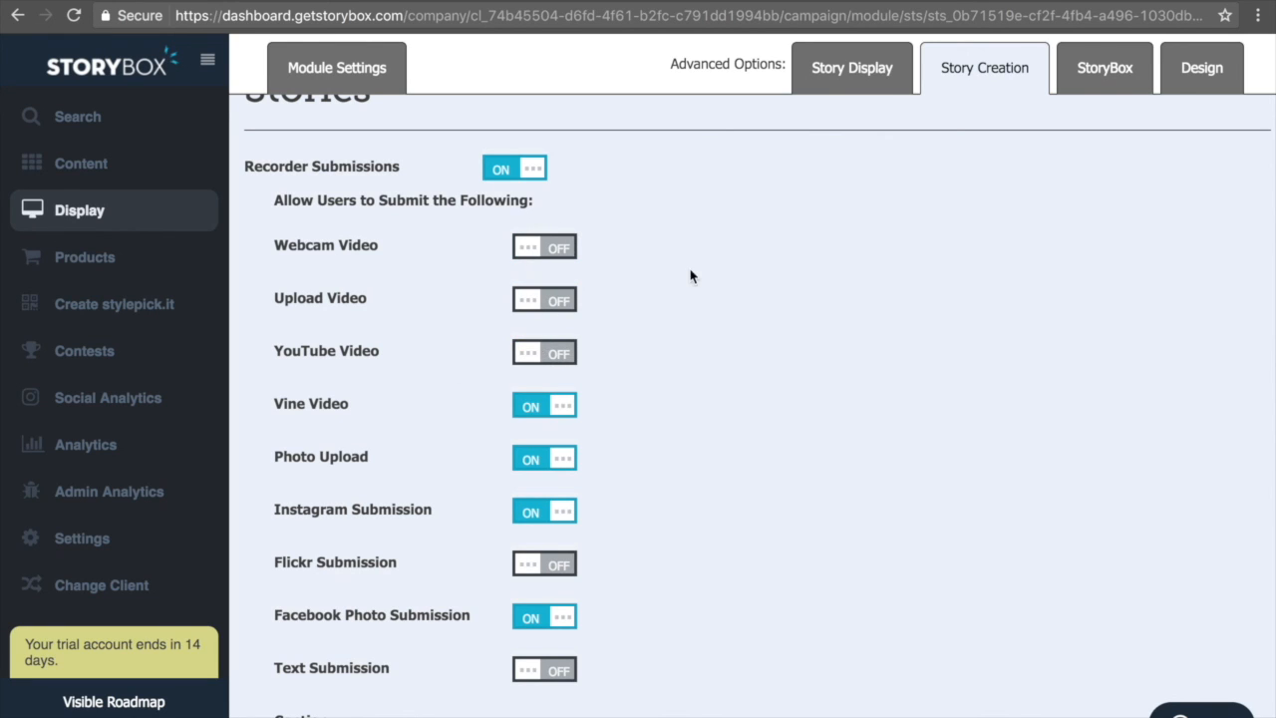
pyautogui.scroll(2, 735, 255)
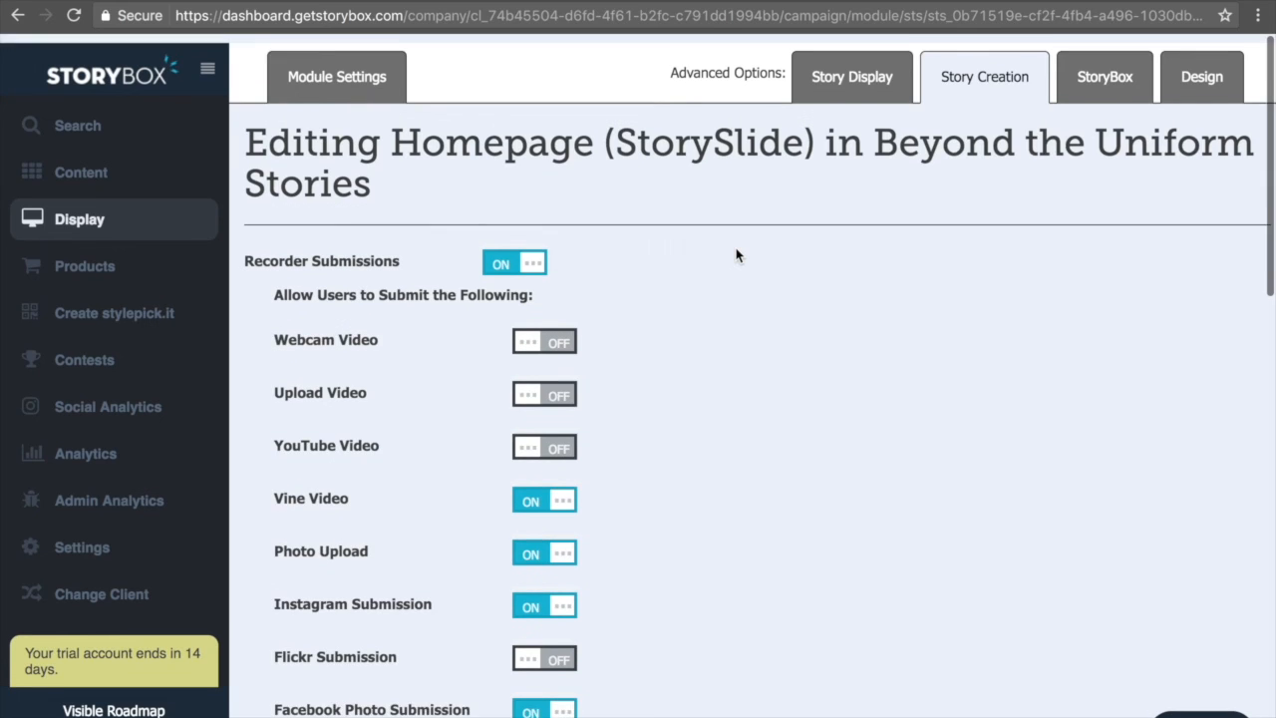